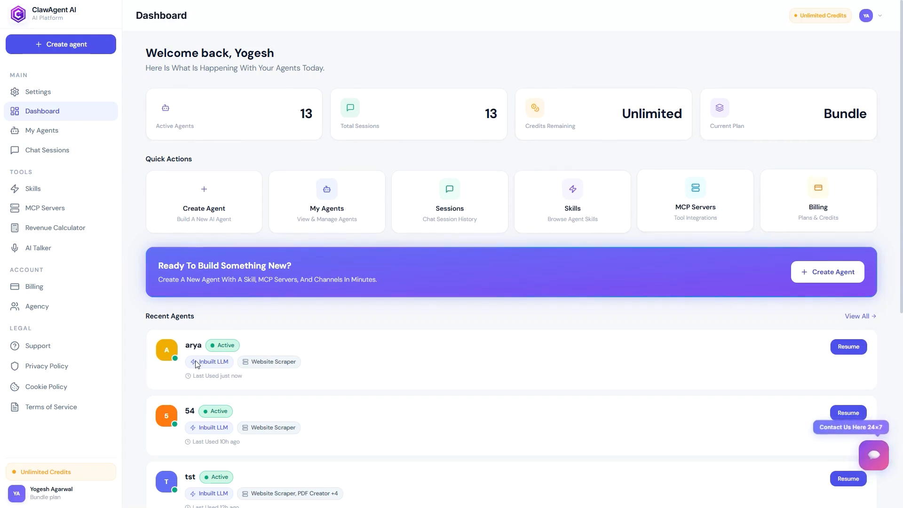
Scroll through the empty dashboard, then launch the Create Agent wizard from the sidebar.
{"action": "scroll", "coordinate": [196, 365], "scroll_direction": "down", "scroll_amount": 4}
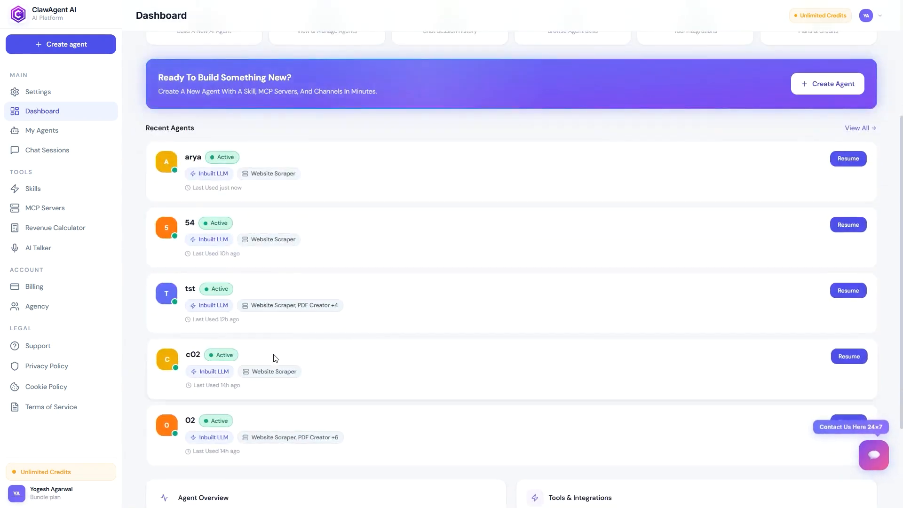
{"action": "scroll", "coordinate": [275, 359], "scroll_direction": "down", "scroll_amount": 3}
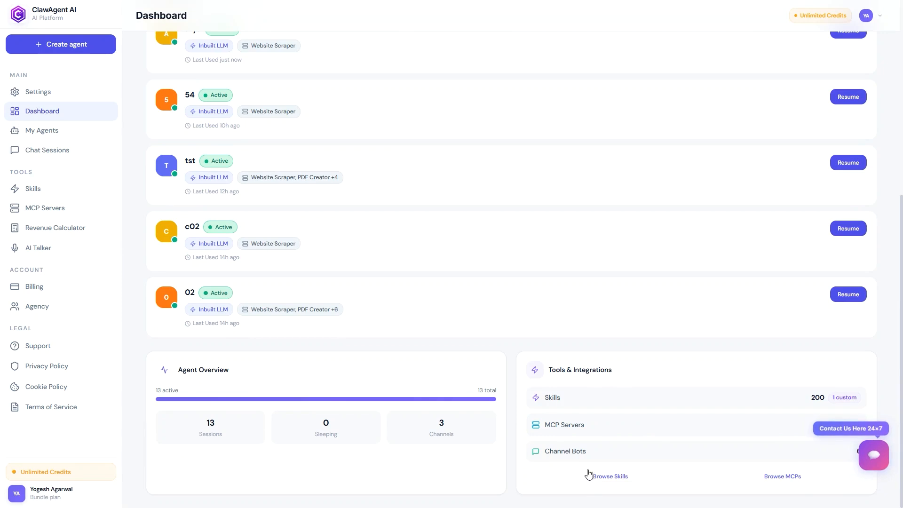
{"action": "scroll", "coordinate": [587, 473], "scroll_direction": "up", "scroll_amount": 7}
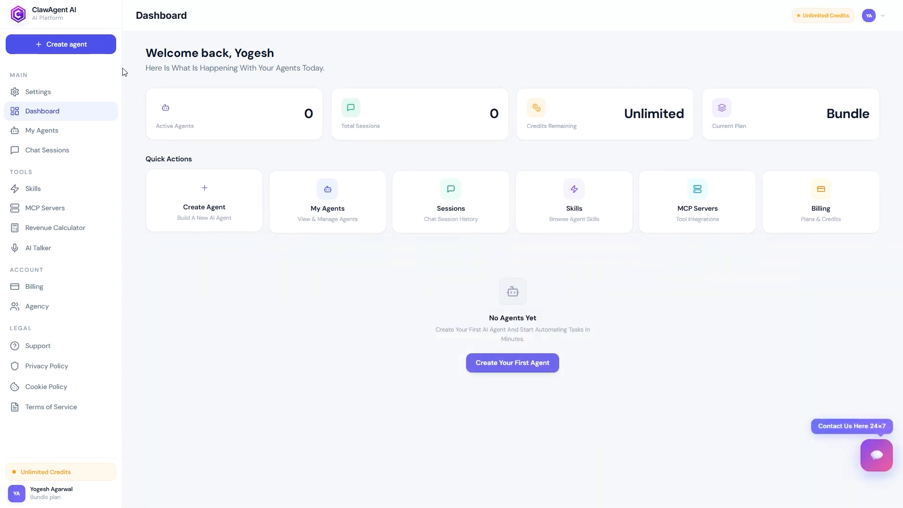
{"action": "left_click", "coordinate": [91, 50]}
Name the agent Riya, give it a red avatar, and keep the default description.
{"action": "left_click", "coordinate": [492, 163]}
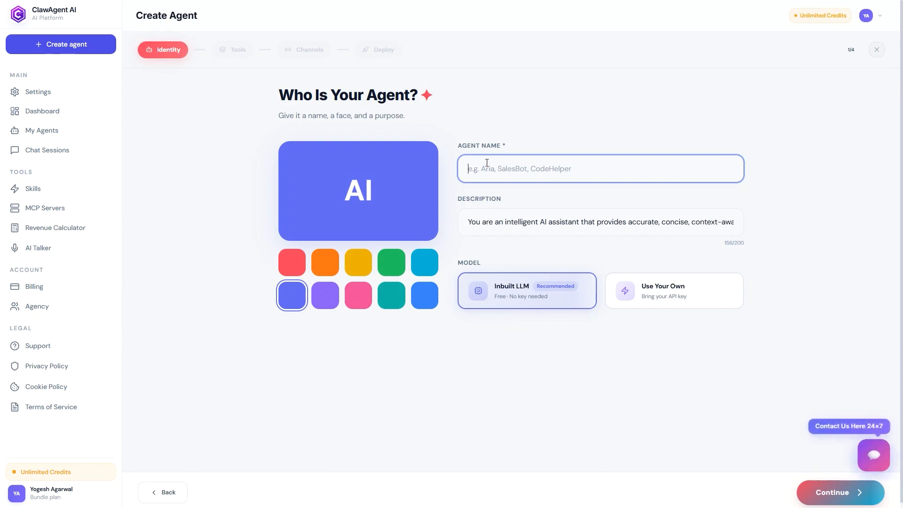
{"action": "type", "text": "Riya"}
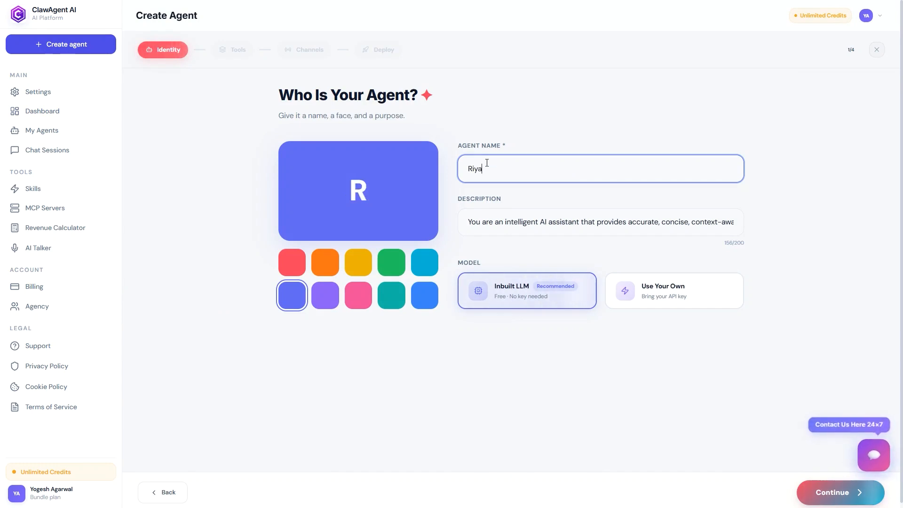
{"action": "left_click", "coordinate": [292, 262]}
{"action": "left_click_drag", "start_coordinate": [469, 222], "coordinate": [823, 231]}
{"action": "left_click", "coordinate": [724, 222]}
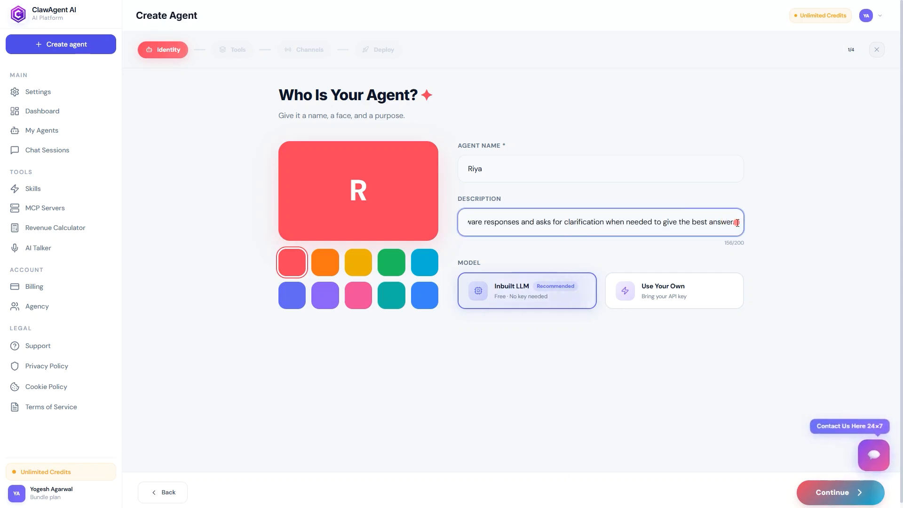
{"action": "left_click_drag", "start_coordinate": [736, 223], "coordinate": [383, 224]}
{"action": "left_click", "coordinate": [538, 229]}
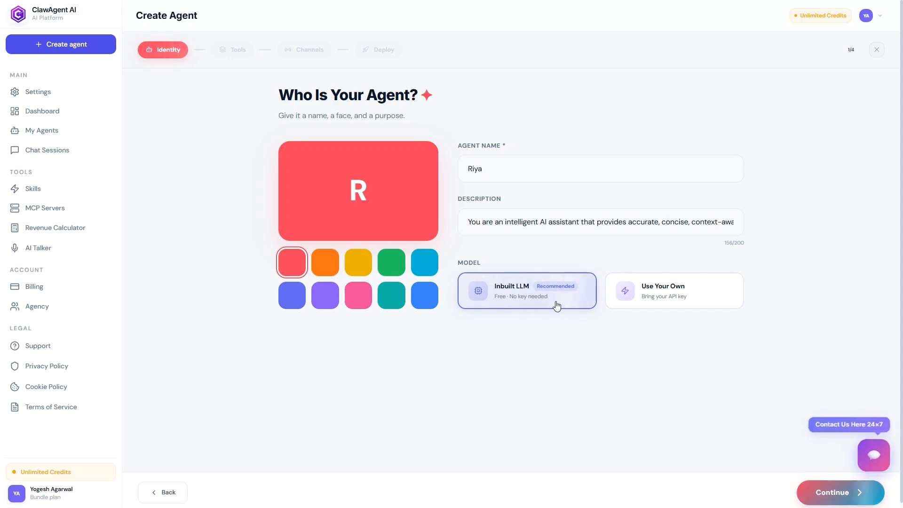
Keep the free Inbuilt LLM model rather than an API-key model, and continue to Tools.
{"action": "left_click", "coordinate": [646, 295]}
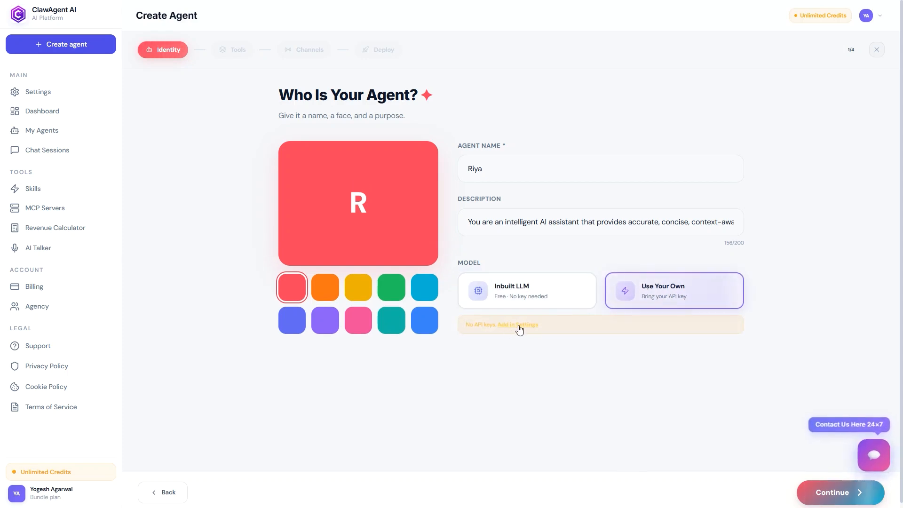
{"action": "left_click", "coordinate": [528, 301]}
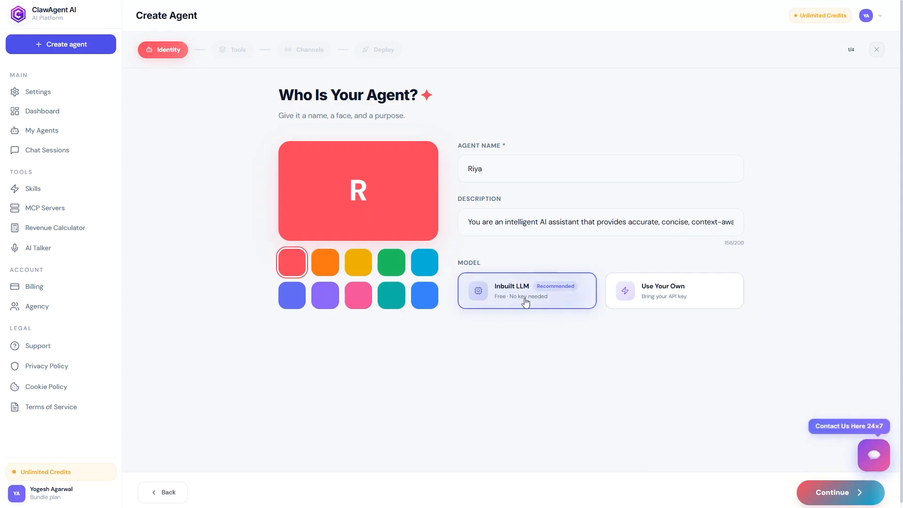
{"action": "key", "text": "Return"}
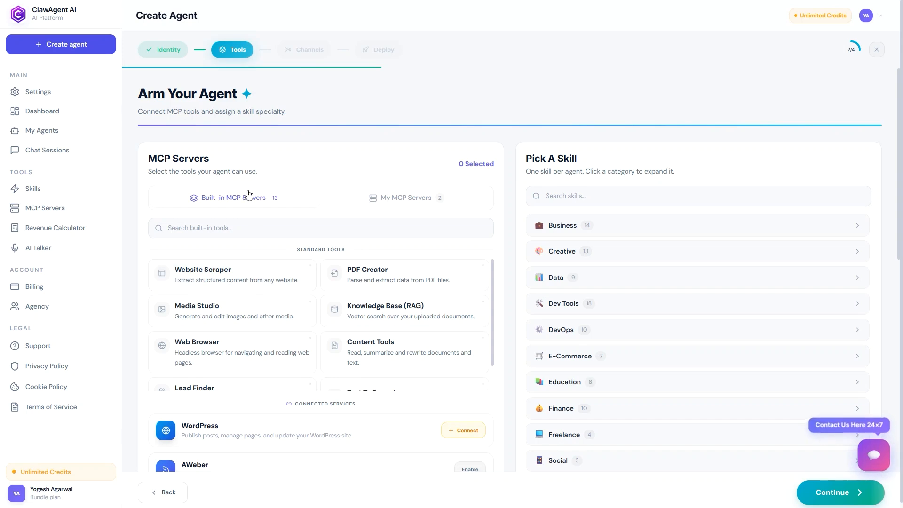
Tick Website Scraper, PDF Creator, Media Studio and Web Browser as the agent's tools.
{"action": "left_click", "coordinate": [245, 272]}
{"action": "left_click", "coordinate": [252, 311]}
{"action": "left_click", "coordinate": [292, 344]}
{"action": "left_click", "coordinate": [289, 316]}
{"action": "left_click", "coordinate": [280, 281]}
{"action": "left_click", "coordinate": [281, 281]}
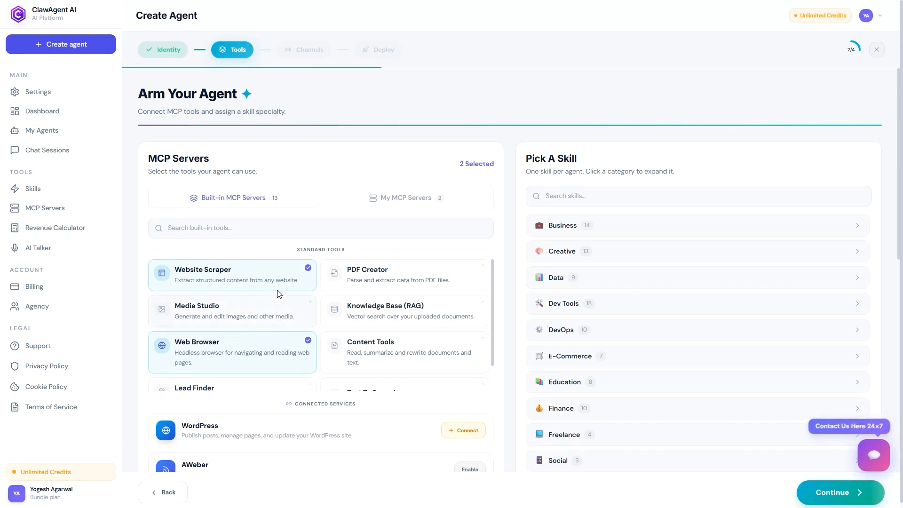
{"action": "left_click", "coordinate": [378, 274]}
{"action": "left_click", "coordinate": [307, 343]}
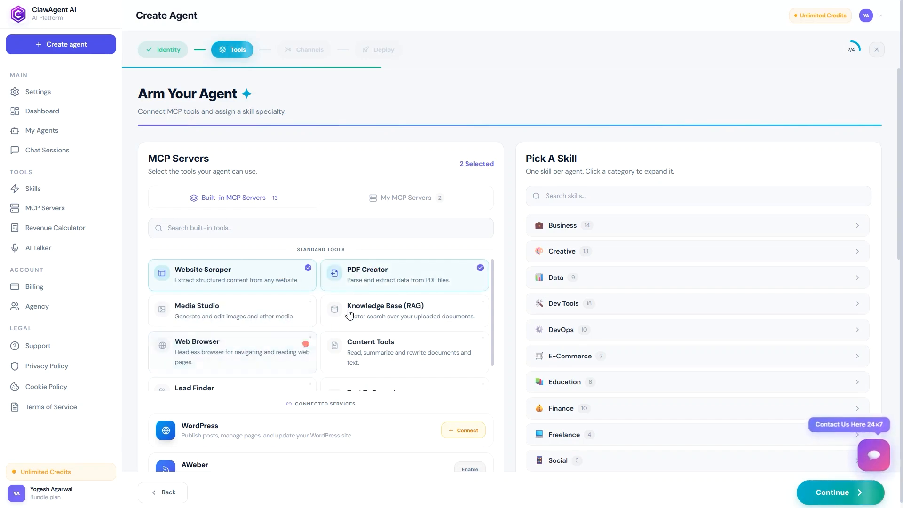
{"action": "left_click", "coordinate": [284, 305]}
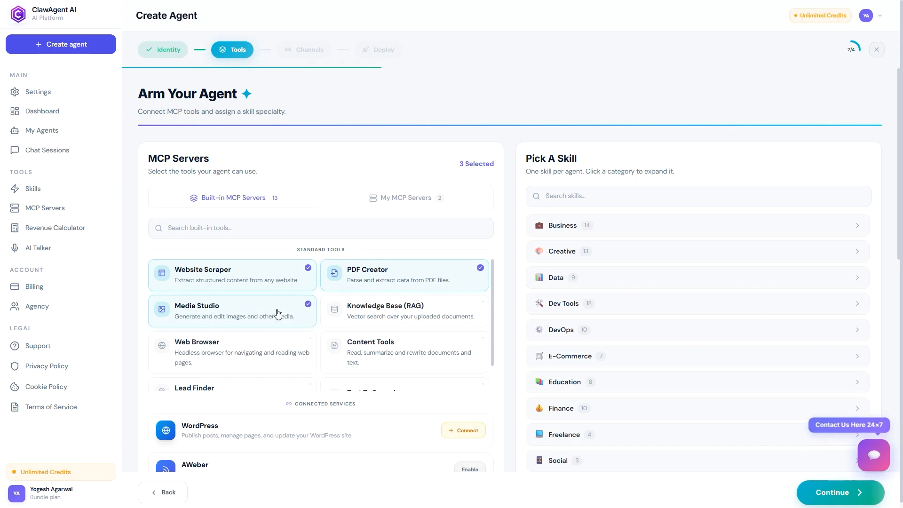
{"action": "left_click", "coordinate": [271, 343]}
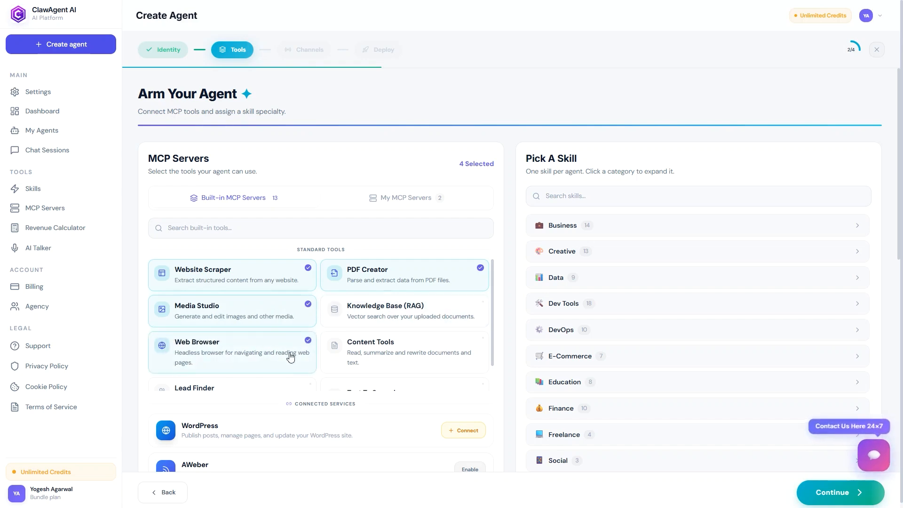
Add Content Tools, Lead Finder and Text To Speech to the selected tools.
{"action": "scroll", "coordinate": [323, 333], "scroll_direction": "down", "scroll_amount": 1}
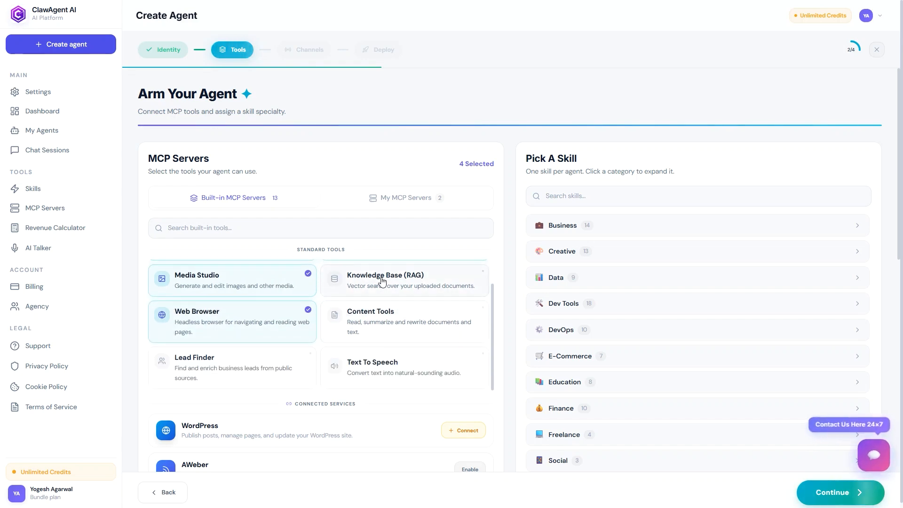
{"action": "left_click", "coordinate": [377, 319]}
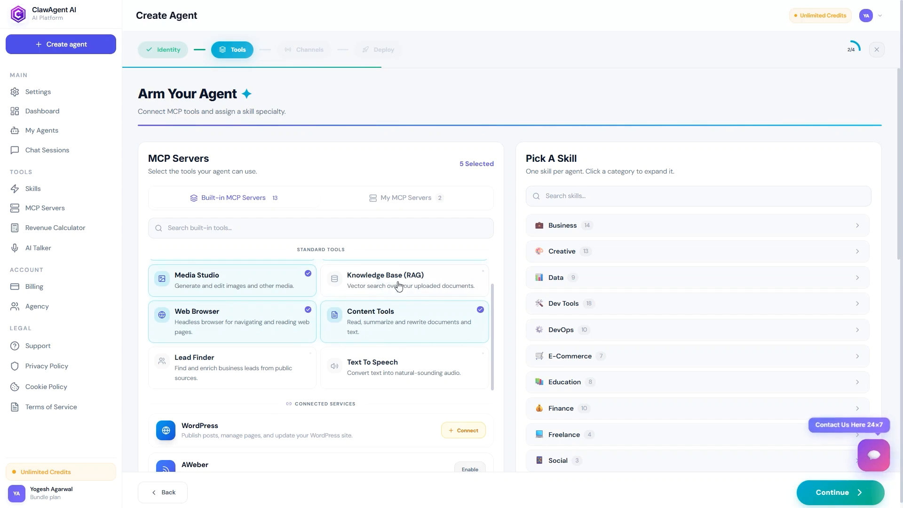
{"action": "left_click", "coordinate": [252, 357]}
{"action": "left_click", "coordinate": [385, 363]}
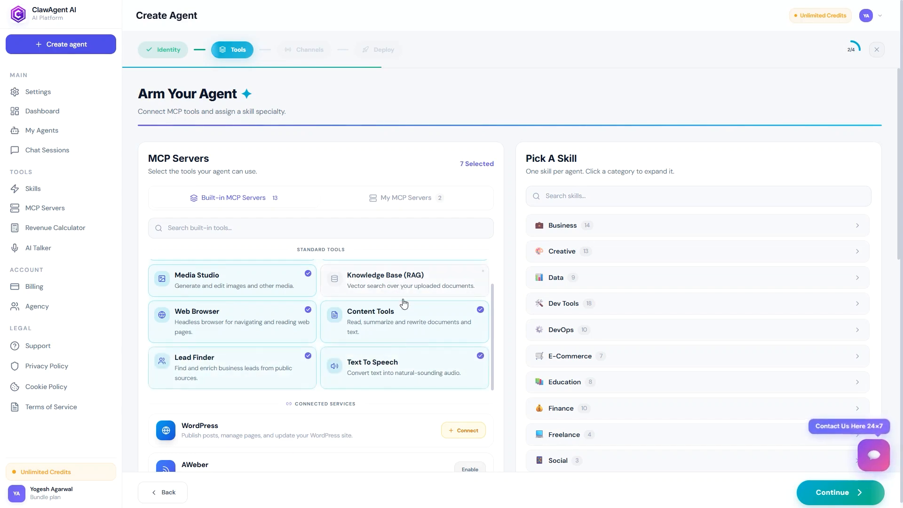
{"action": "scroll", "coordinate": [404, 304], "scroll_direction": "up", "scroll_amount": 1}
{"action": "scroll", "coordinate": [382, 323], "scroll_direction": "down", "scroll_amount": 8}
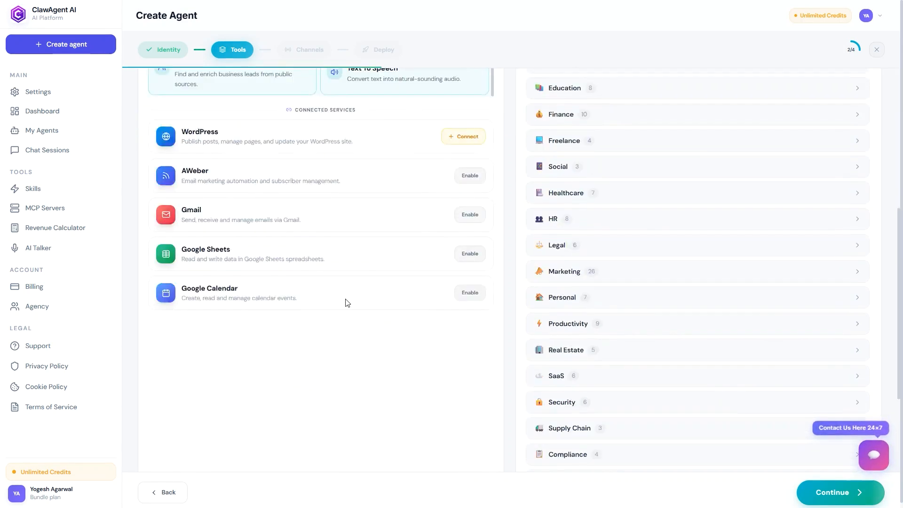
{"action": "scroll", "coordinate": [240, 246], "scroll_direction": "up", "scroll_amount": 2}
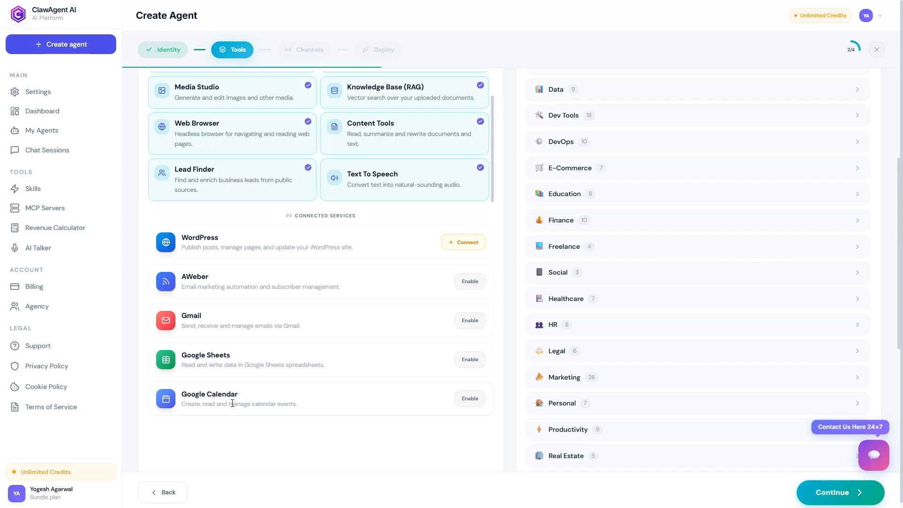
{"action": "scroll", "coordinate": [232, 404], "scroll_direction": "up", "scroll_amount": 4}
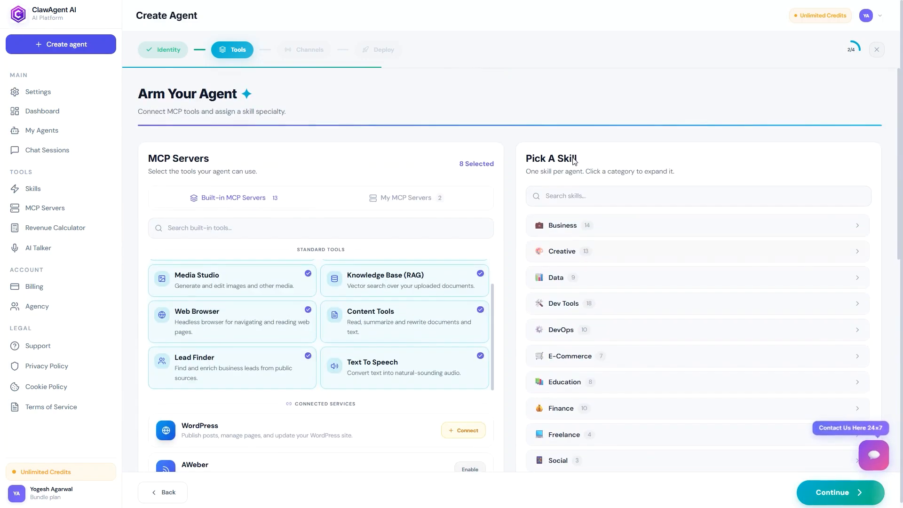
Browse the Business, Creative and Legal skill categories without choosing a skill.
{"action": "scroll", "coordinate": [607, 303], "scroll_direction": "down", "scroll_amount": 7}
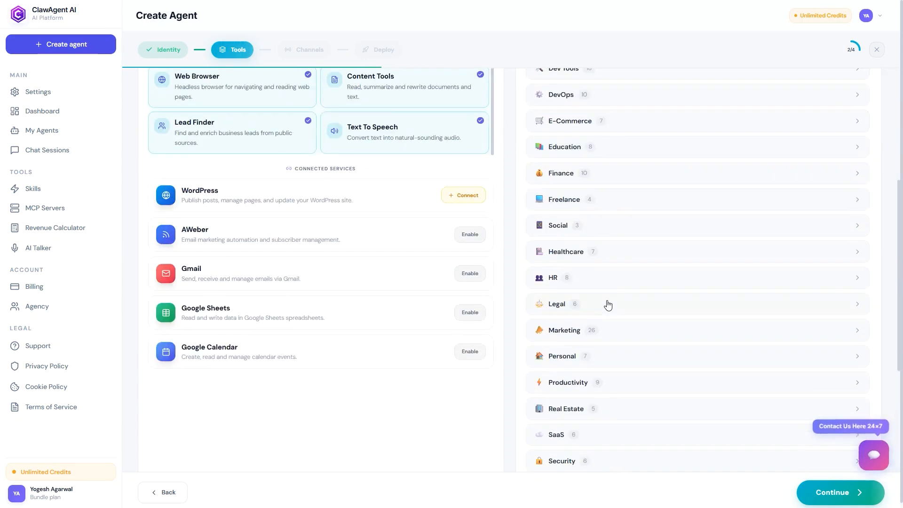
{"action": "scroll", "coordinate": [608, 310], "scroll_direction": "down", "scroll_amount": 3}
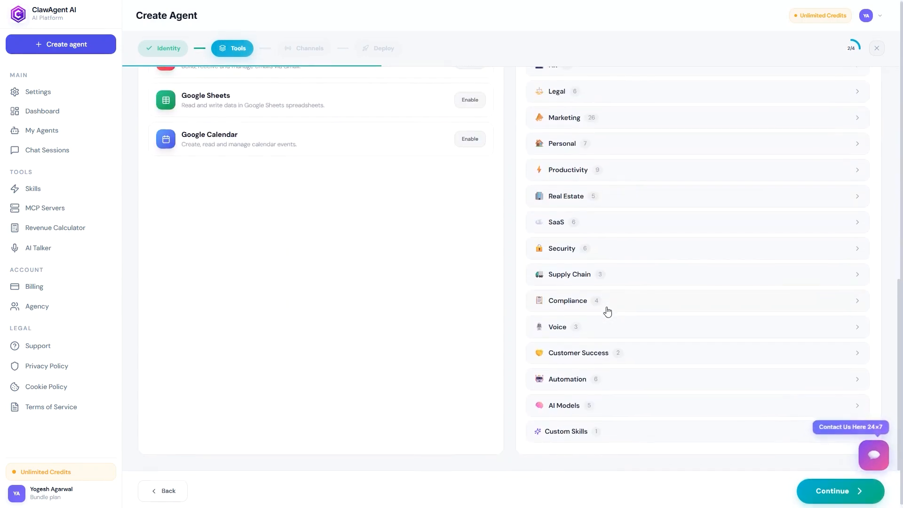
{"action": "scroll", "coordinate": [618, 246], "scroll_direction": "up", "scroll_amount": 8}
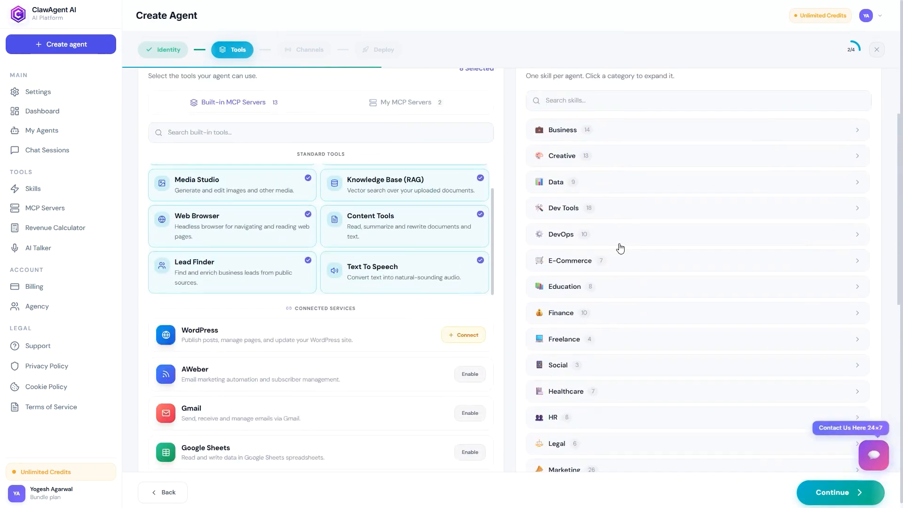
{"action": "left_click", "coordinate": [617, 158]}
{"action": "left_click", "coordinate": [614, 155]}
{"action": "left_click", "coordinate": [597, 183]}
{"action": "left_click", "coordinate": [597, 181]}
{"action": "scroll", "coordinate": [597, 212], "scroll_direction": "down", "scroll_amount": 7}
{"action": "left_click", "coordinate": [582, 194]}
{"action": "left_click", "coordinate": [582, 194]}
{"action": "scroll", "coordinate": [579, 402], "scroll_direction": "down", "scroll_amount": 2}
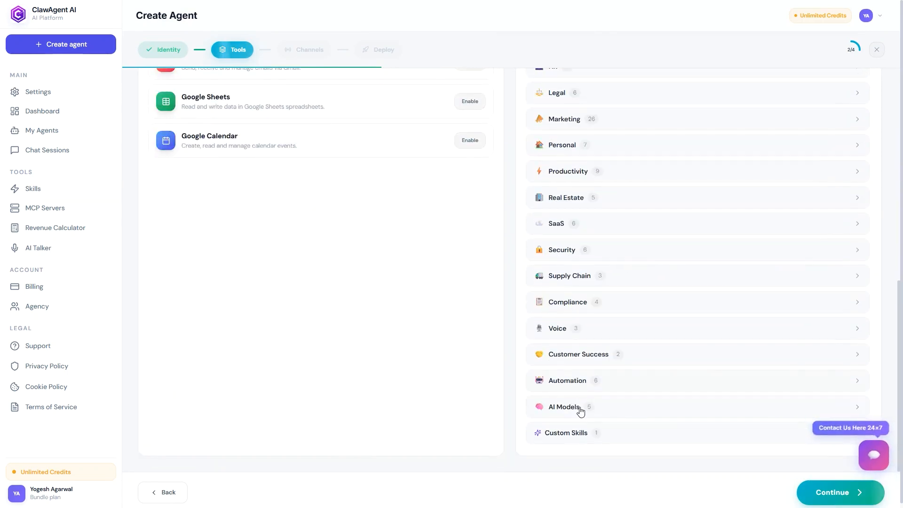
Select Smart Sales Assistant from Custom Skills and continue to the Channels step.
{"action": "left_click", "coordinate": [575, 437]}
{"action": "scroll", "coordinate": [572, 430], "scroll_direction": "down", "scroll_amount": 1}
{"action": "left_click", "coordinate": [572, 430]}
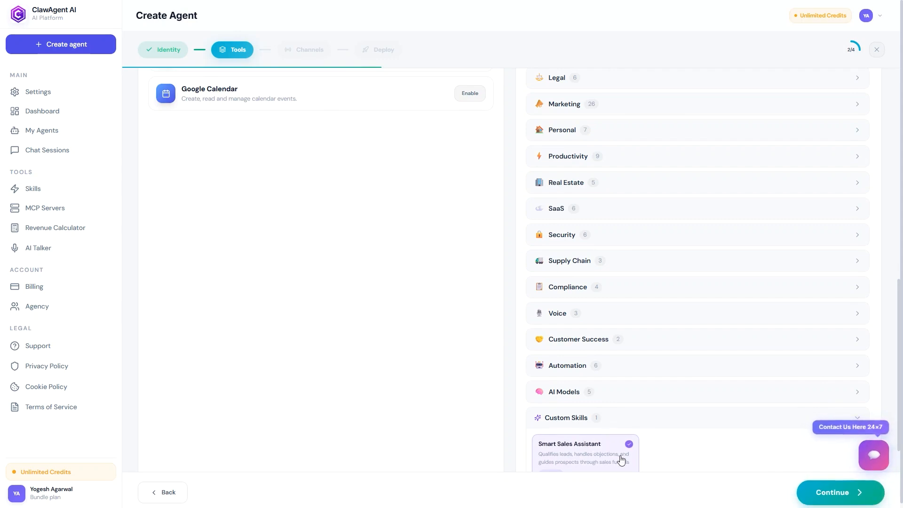
{"action": "left_click", "coordinate": [816, 491]}
{"action": "scroll", "coordinate": [466, 302], "scroll_direction": "up", "scroll_amount": 5}
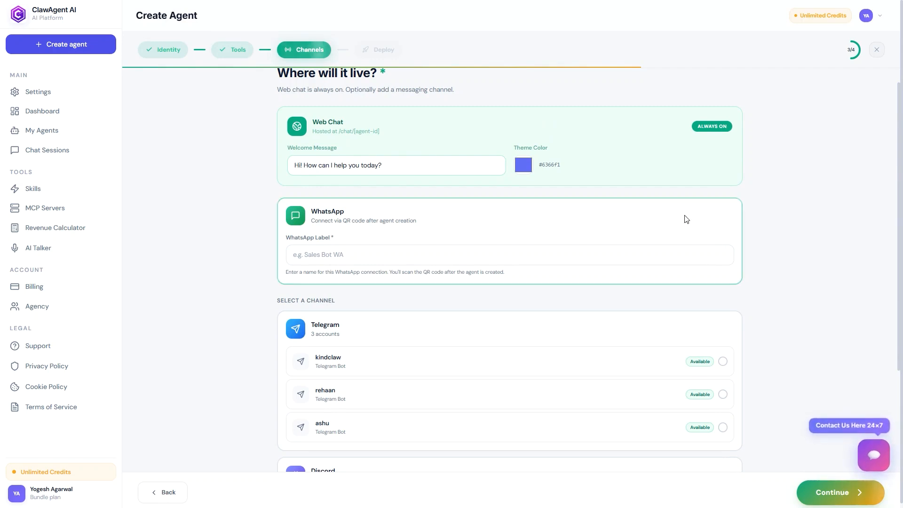
Add the kindclaw Telegram bot as a channel and continue to the Deploy review.
{"action": "scroll", "coordinate": [576, 274], "scroll_direction": "down", "scroll_amount": 2}
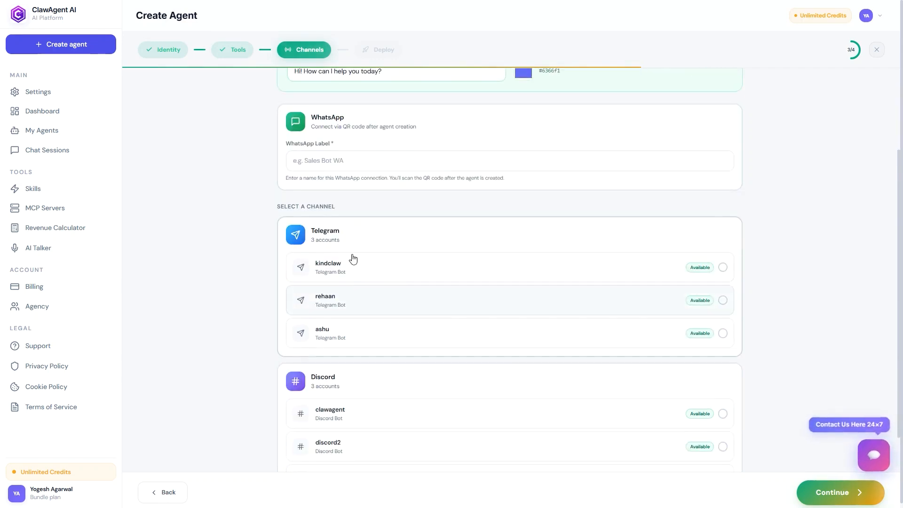
{"action": "left_click", "coordinate": [345, 267]}
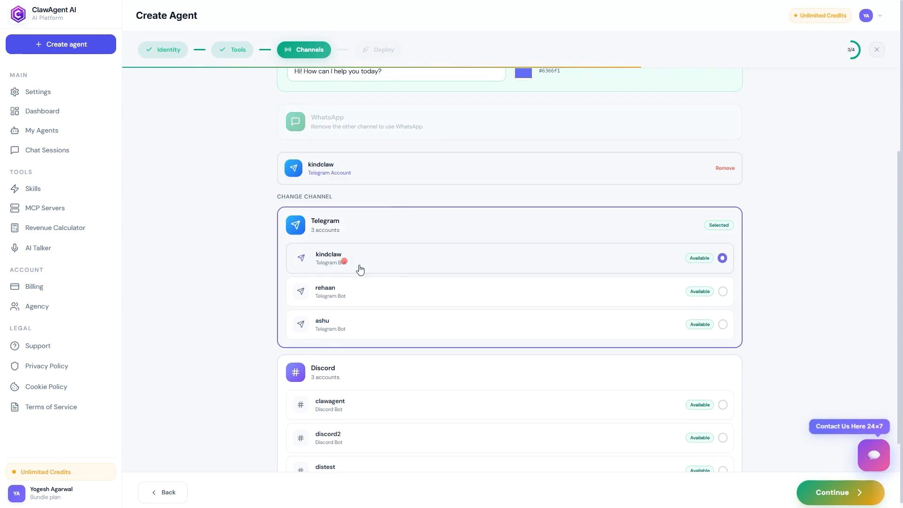
{"action": "scroll", "coordinate": [542, 266], "scroll_direction": "down", "scroll_amount": 1}
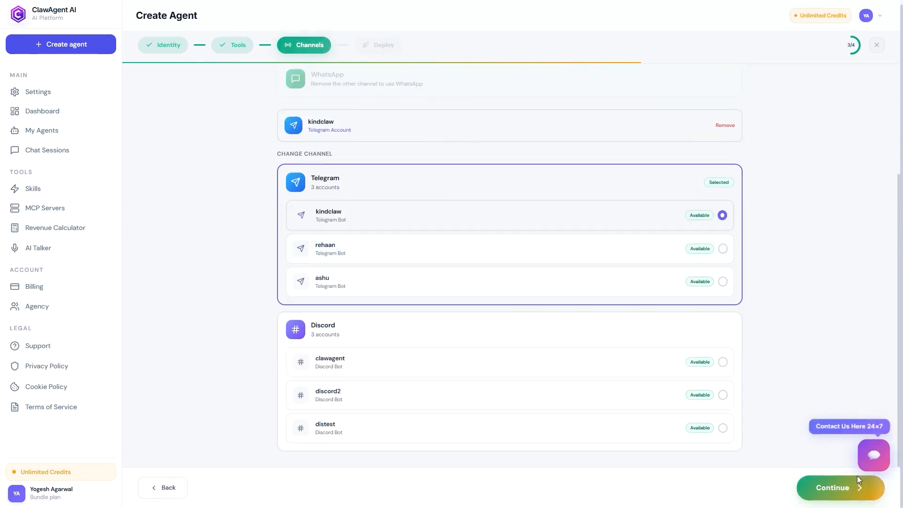
{"action": "left_click", "coordinate": [839, 486]}
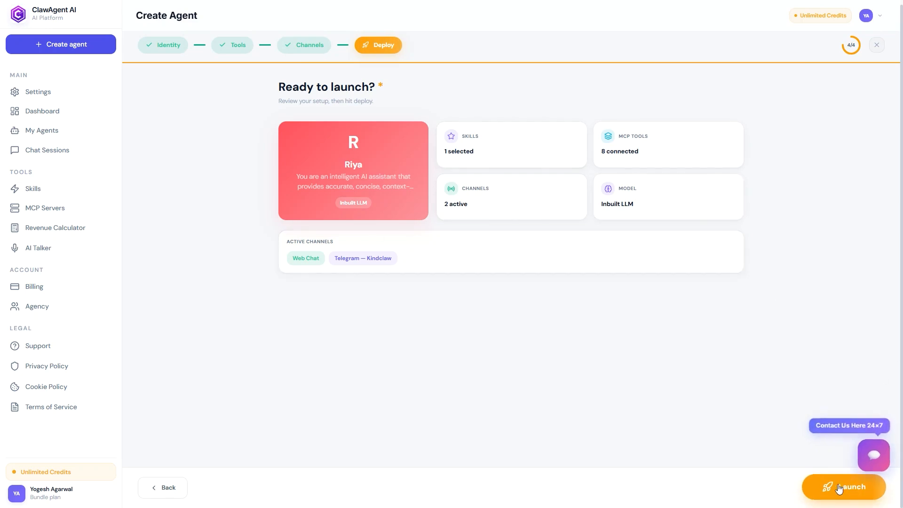
Launch Riya and open its kindclaw bot chat in Telegram.
{"action": "left_click", "coordinate": [827, 492]}
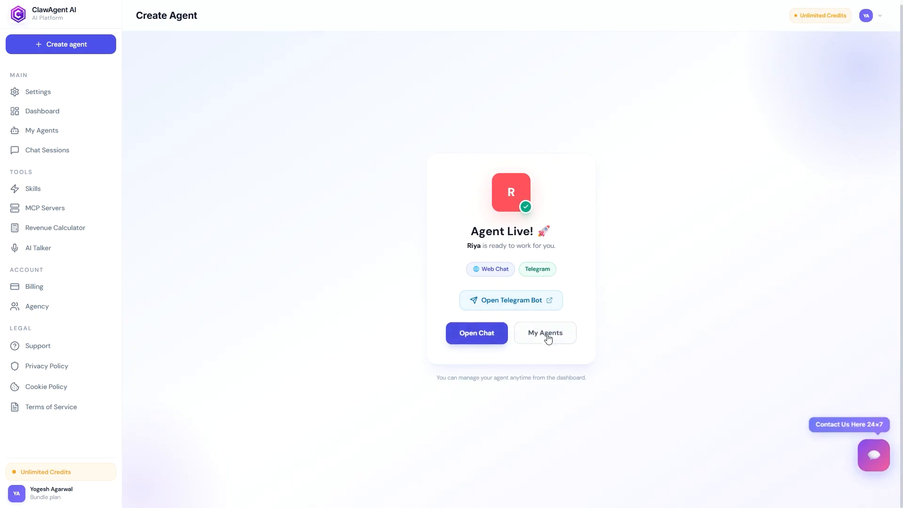
{"action": "left_click", "coordinate": [513, 301]}
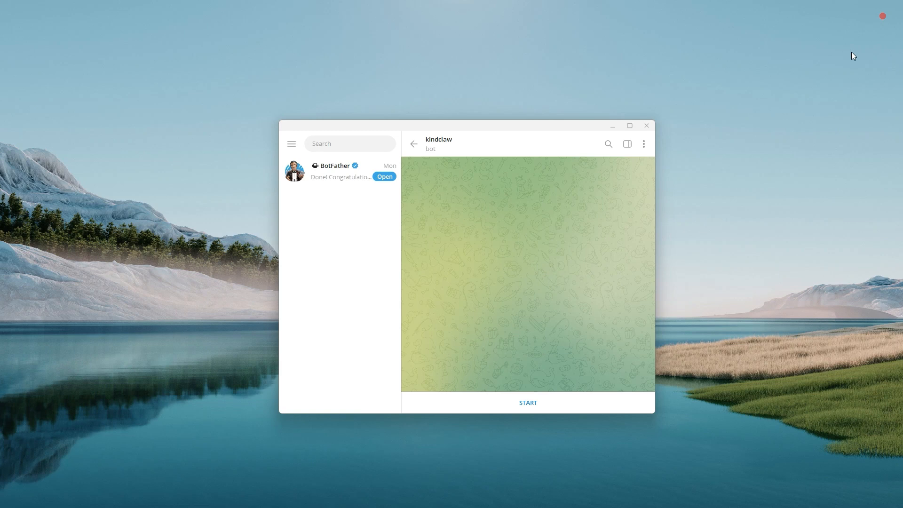
Start kindclaw and send the task to find Miami's top 10 independent restaurants with social media.
{"action": "left_click", "coordinate": [536, 401]}
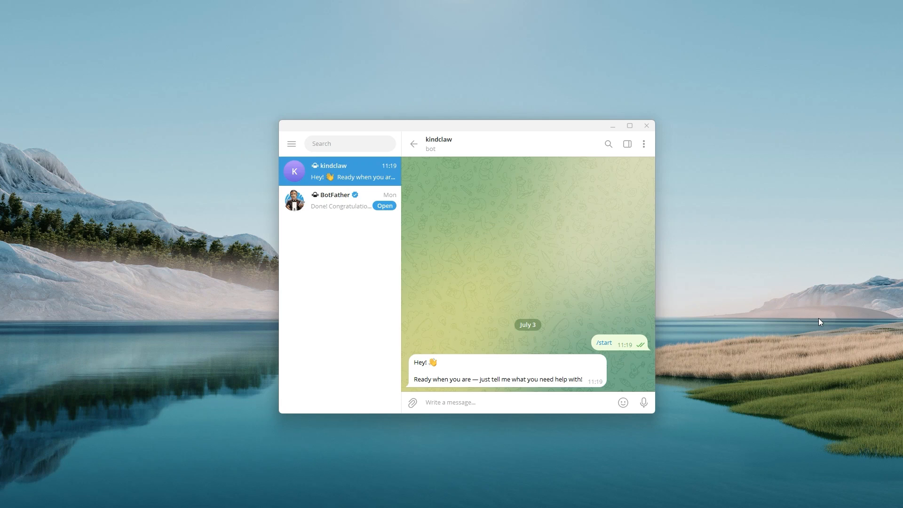
{"action": "left_click", "coordinate": [461, 412]}
{"action": "type", "text": "Find the top 10 independent restaurants in Miami with social media accounts. Identify the least active ones, create a personalized 365-day Facebook, Instagram, and X content calendar, generate a professional PDF with the strategy and my monthly service package, then email it to each restaurant using my Gmail account."}
{"action": "key", "text": "Return"}
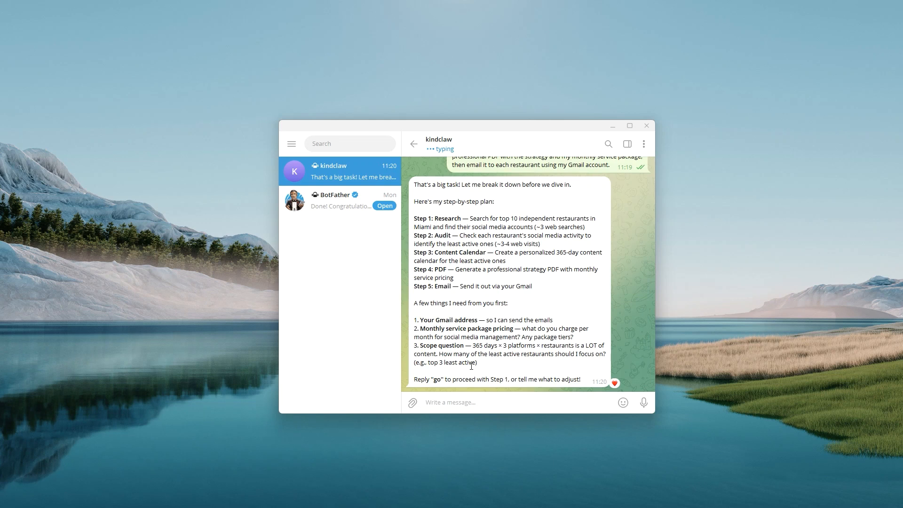
{"action": "left_click_drag", "start_coordinate": [608, 354], "coordinate": [413, 320]}
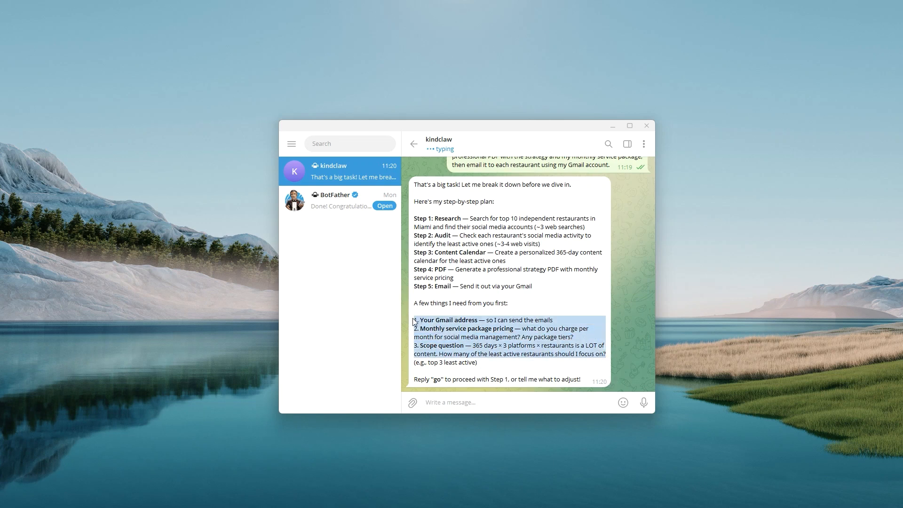
Paste and send a reply with the Gmail address, sender name, $497/month offer, top-3 focus and 'go'.
{"action": "left_click", "coordinate": [443, 405]}
{"action": "key", "text": "ctrl+v"}
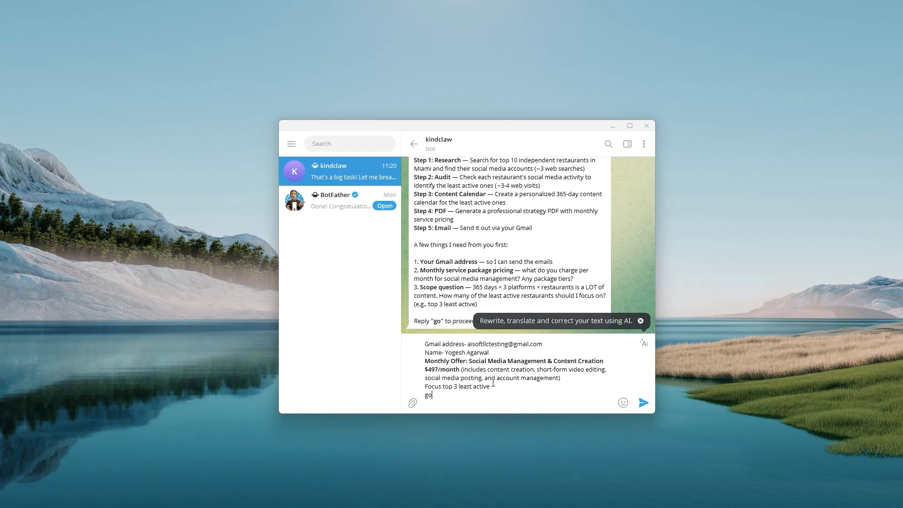
{"action": "left_click", "coordinate": [643, 404]}
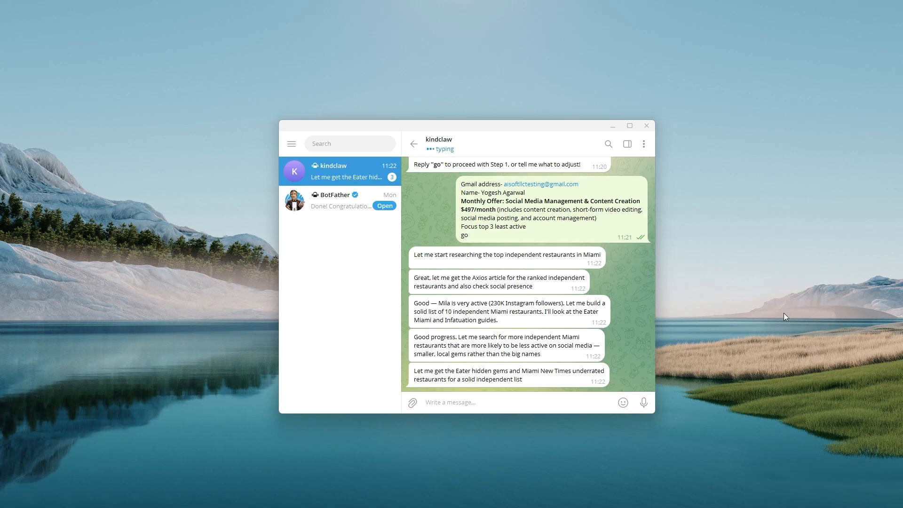
Refocus the kindclaw chat and wait for its final 'All done' summary.
{"action": "left_click", "coordinate": [632, 378]}
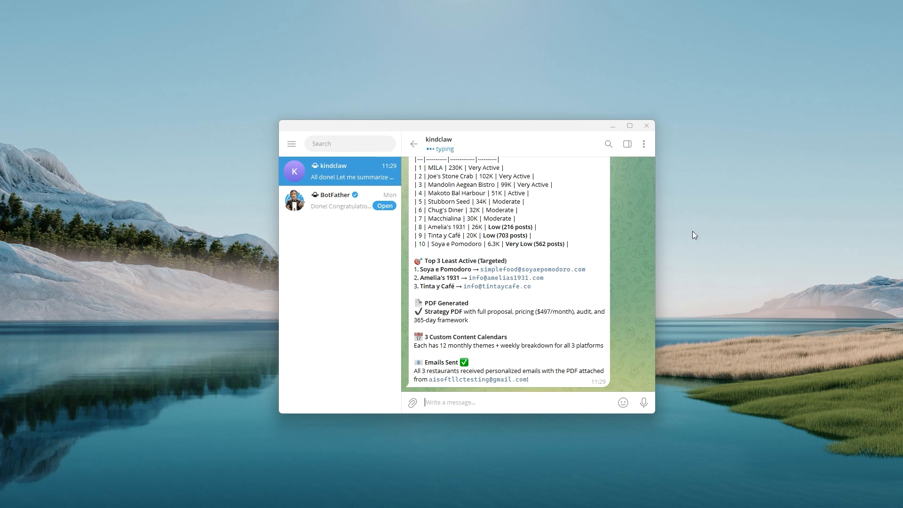
Heart-react to kindclaw's completion summary and scroll through its contents.
{"action": "double_click", "coordinate": [516, 338]}
{"action": "scroll", "coordinate": [516, 338], "scroll_direction": "up", "scroll_amount": 4}
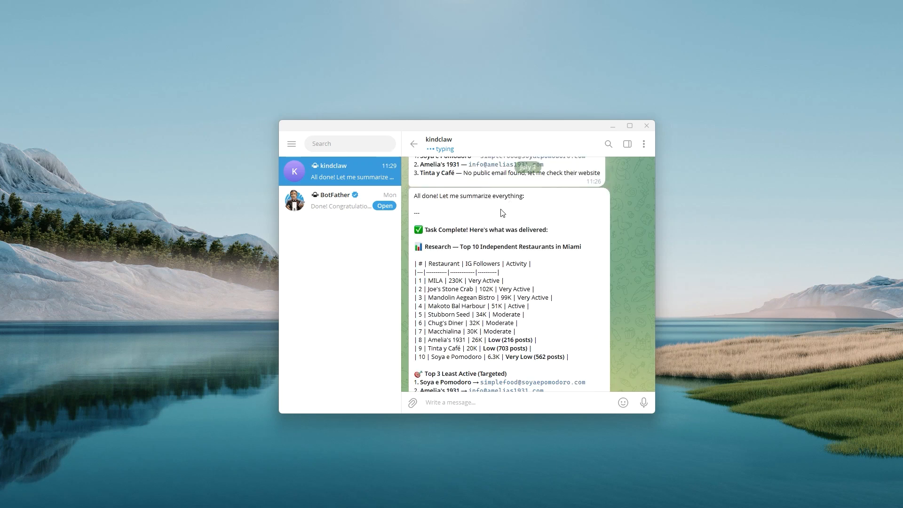
{"action": "scroll", "coordinate": [459, 282], "scroll_direction": "down", "scroll_amount": 1}
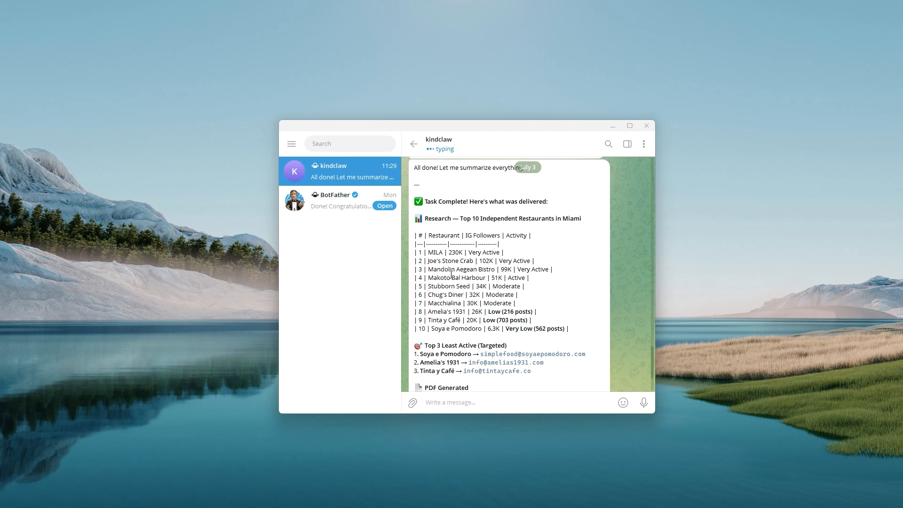
{"action": "scroll", "coordinate": [452, 328], "scroll_direction": "down", "scroll_amount": 1}
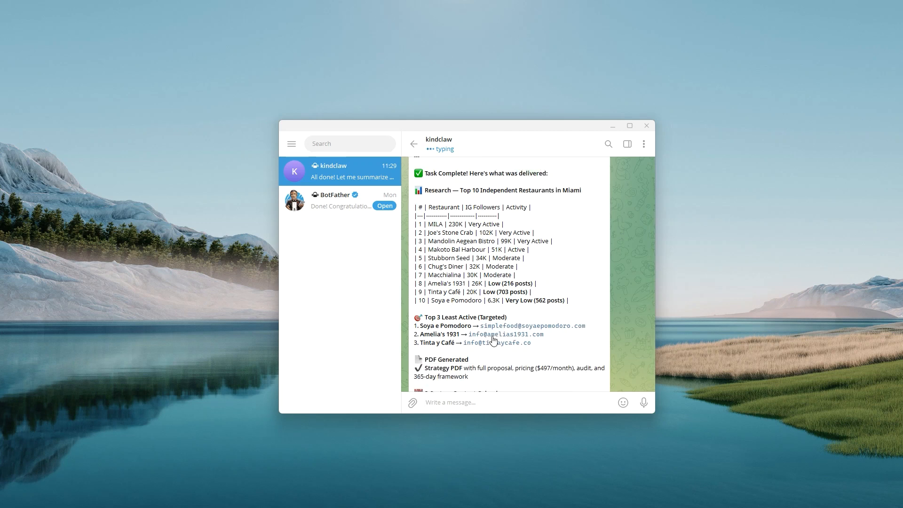
{"action": "scroll", "coordinate": [494, 336], "scroll_direction": "down", "scroll_amount": 3}
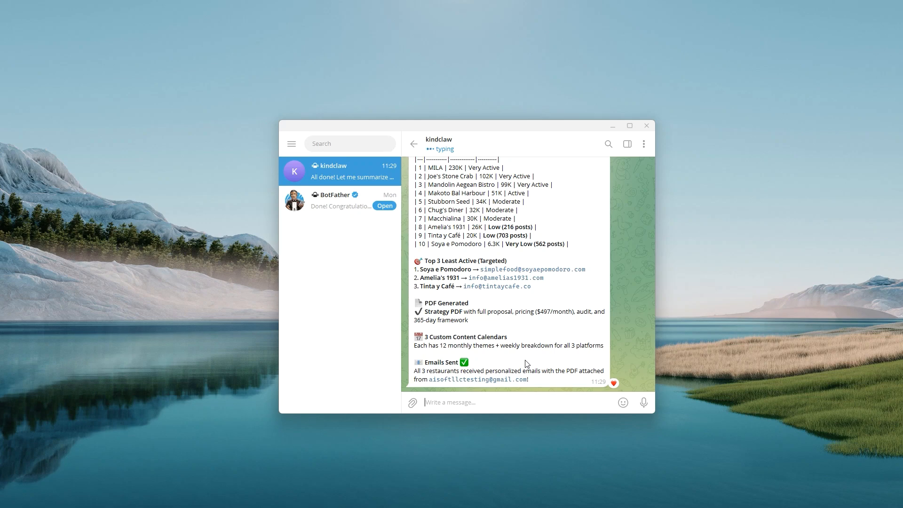
Open the copied Gmail link in Edge, shrink the window, and view the Sent folder.
{"action": "left_click", "coordinate": [508, 499]}
{"action": "left_click", "coordinate": [113, 44]}
{"action": "left_click_drag", "start_coordinate": [406, 9], "coordinate": [383, 26]}
{"action": "left_click", "coordinate": [71, 175]}
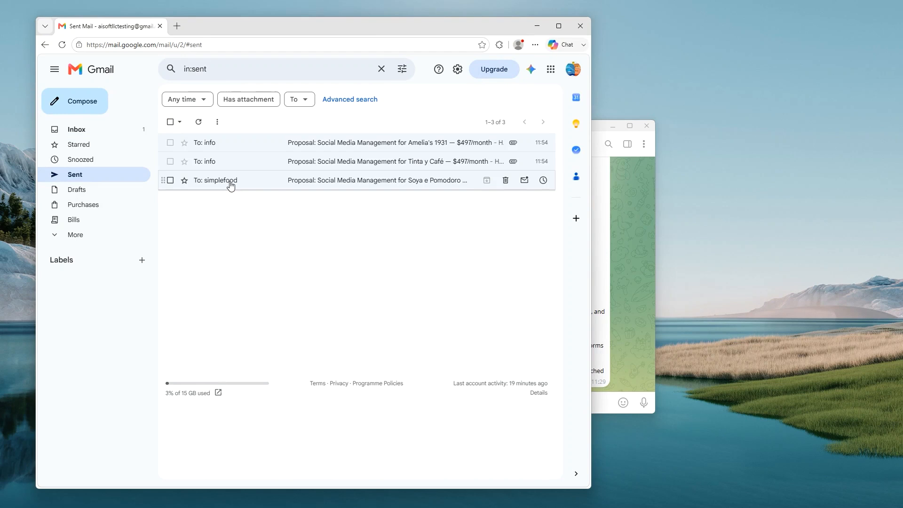
Review the sent Soya e Pomodoro proposal email and scroll through its strategy PDF.
{"action": "left_click", "coordinate": [231, 183]}
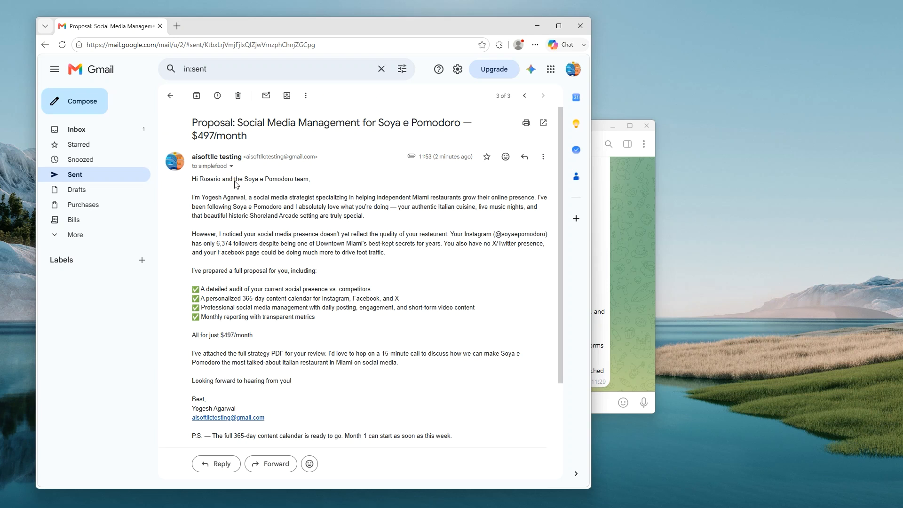
{"action": "left_click_drag", "start_coordinate": [212, 180], "coordinate": [288, 179]}
{"action": "left_click", "coordinate": [263, 226]}
{"action": "scroll", "coordinate": [244, 213], "scroll_direction": "down", "scroll_amount": 1}
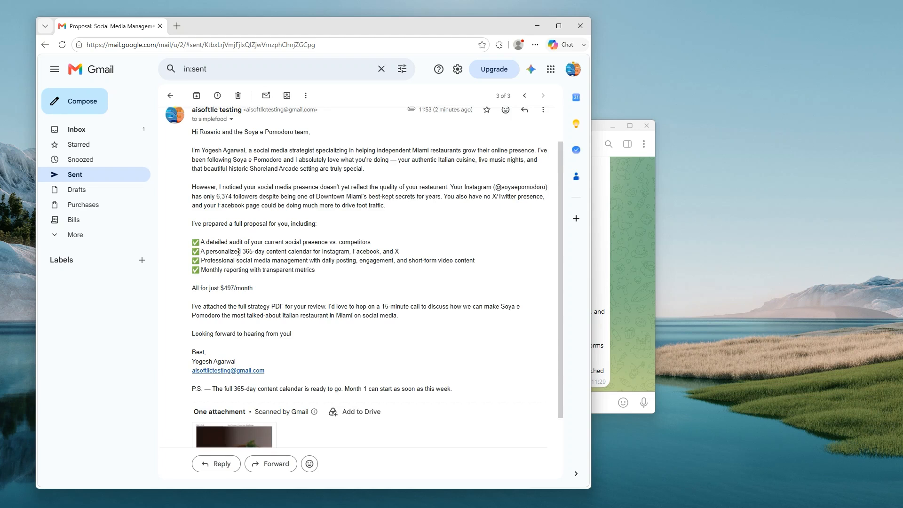
{"action": "scroll", "coordinate": [238, 252], "scroll_direction": "down", "scroll_amount": 2}
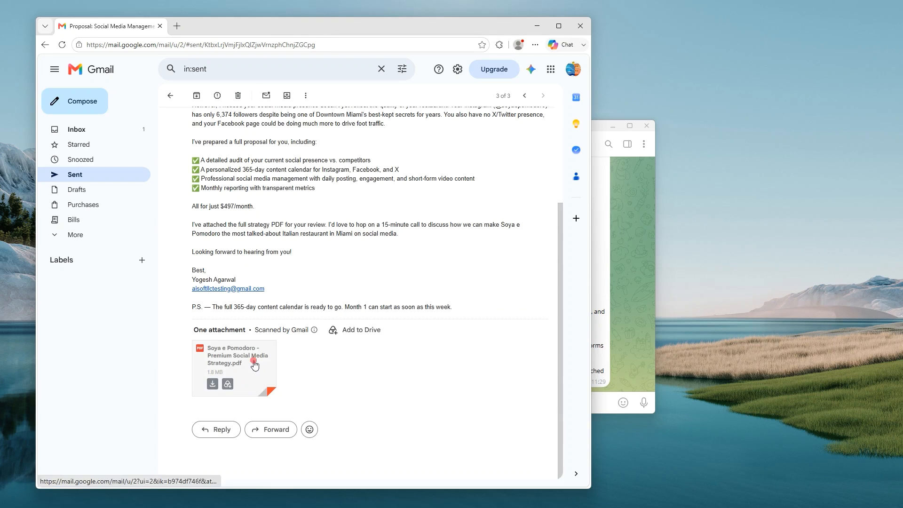
{"action": "left_click", "coordinate": [254, 365]}
{"action": "scroll", "coordinate": [272, 301], "scroll_direction": "down", "scroll_amount": 15}
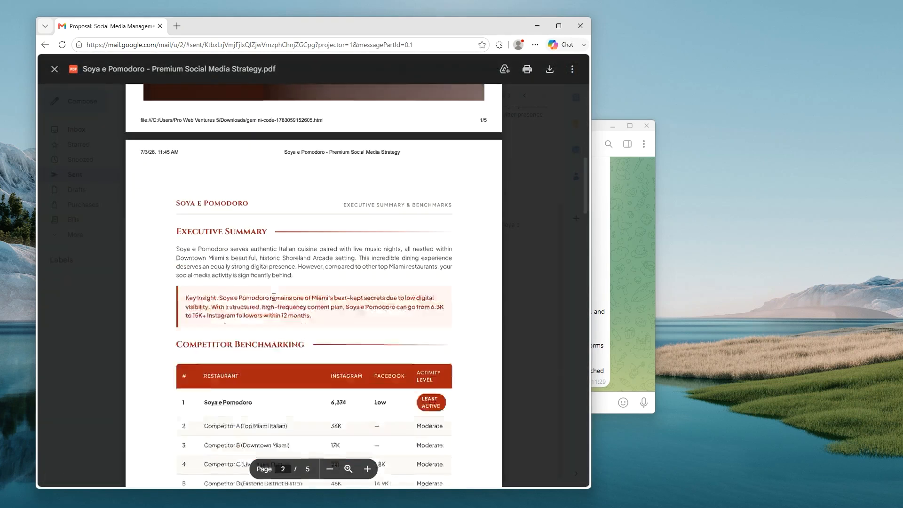
{"action": "scroll", "coordinate": [274, 297], "scroll_direction": "down", "scroll_amount": 20}
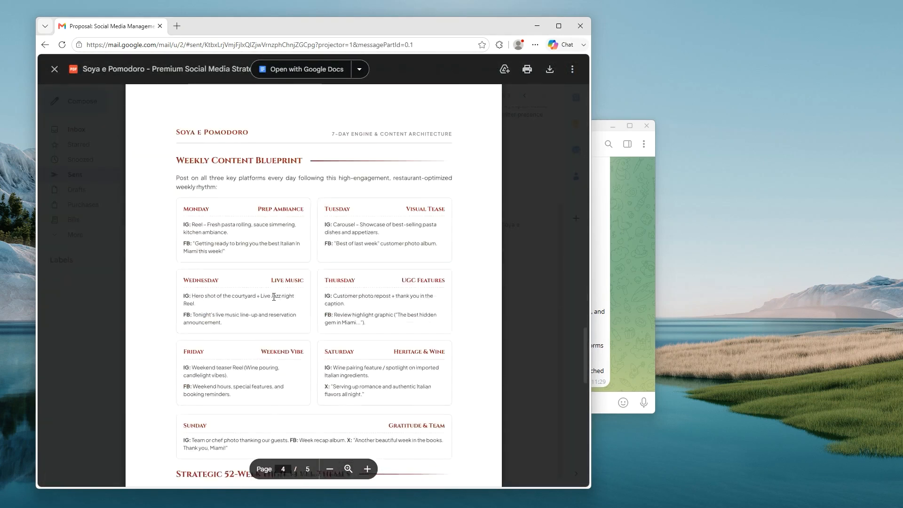
{"action": "scroll", "coordinate": [273, 297], "scroll_direction": "down", "scroll_amount": 7}
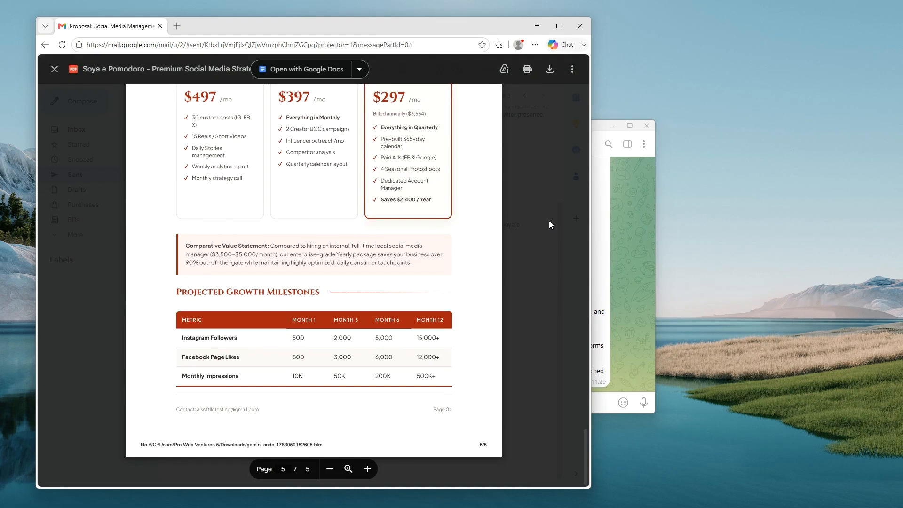
{"action": "left_click", "coordinate": [549, 221]}
{"action": "left_click", "coordinate": [171, 96]}
Review the Tinta y Café proposal email and page through its strategy PDF.
{"action": "left_click", "coordinate": [222, 166]}
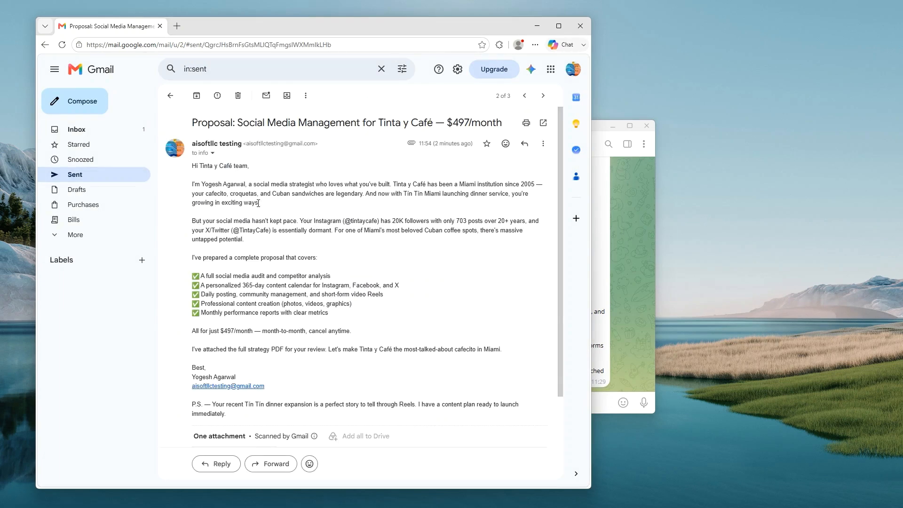
{"action": "scroll", "coordinate": [237, 256], "scroll_direction": "down", "scroll_amount": 2}
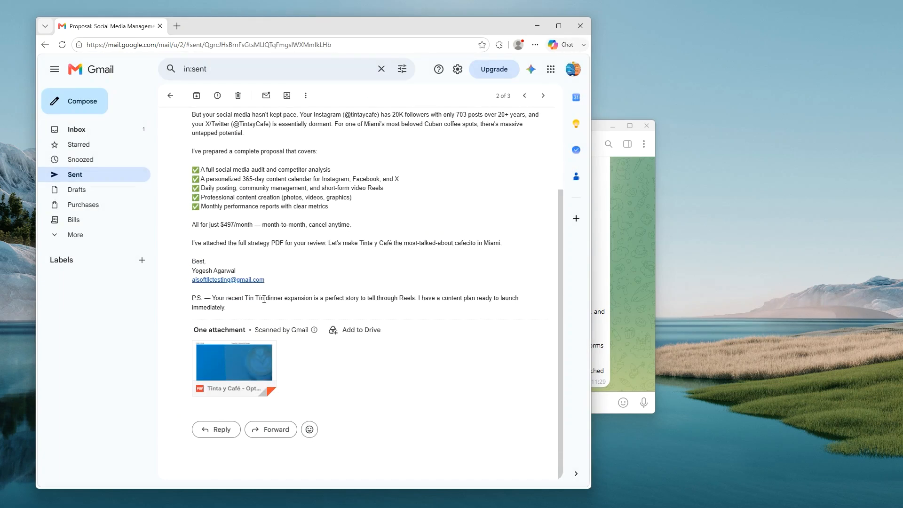
{"action": "left_click", "coordinate": [245, 361]}
{"action": "scroll", "coordinate": [287, 256], "scroll_direction": "down", "scroll_amount": 6}
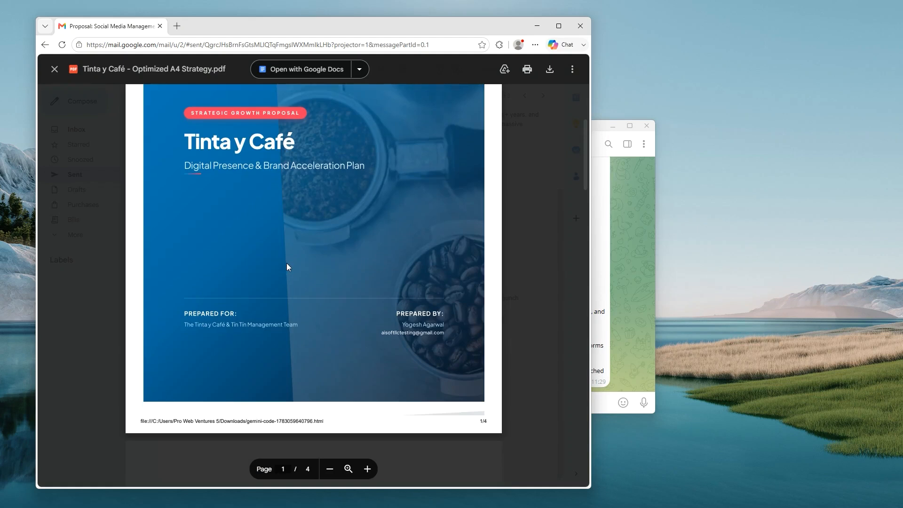
{"action": "scroll", "coordinate": [288, 263], "scroll_direction": "down", "scroll_amount": 15}
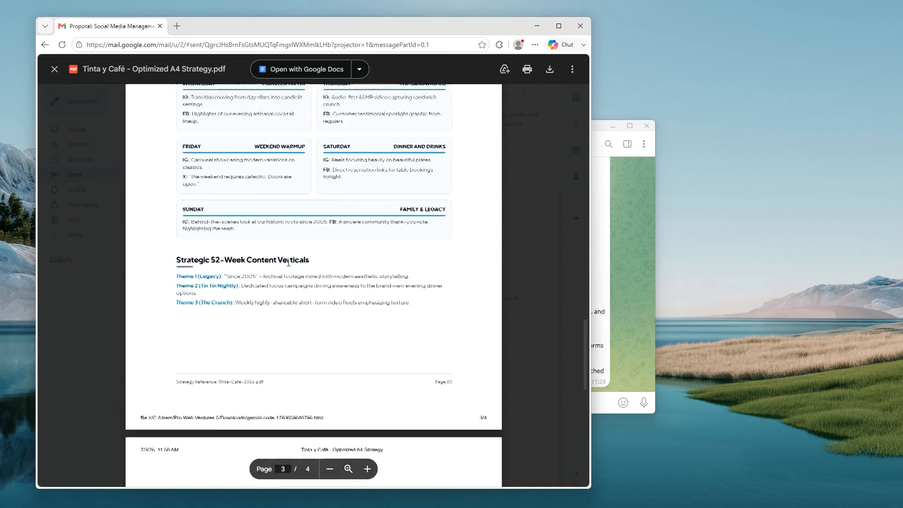
{"action": "scroll", "coordinate": [289, 263], "scroll_direction": "down", "scroll_amount": 5}
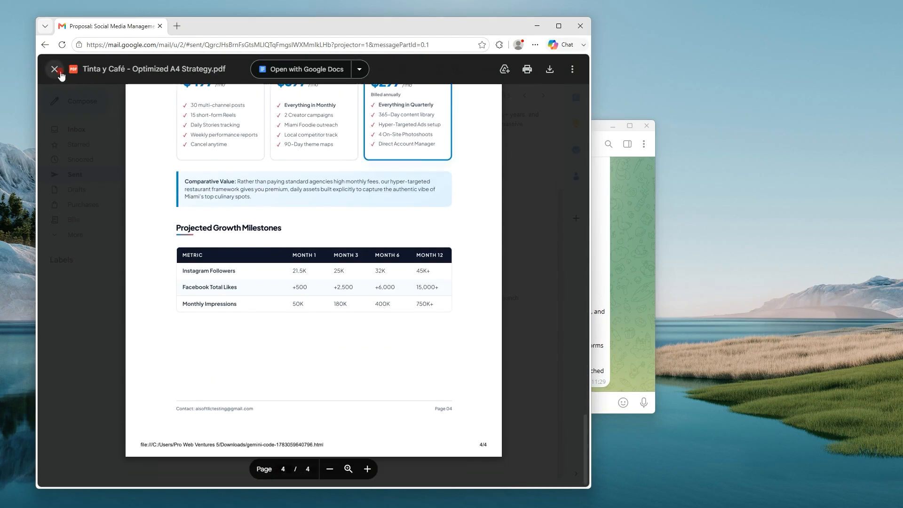
{"action": "left_click", "coordinate": [55, 70]}
{"action": "left_click", "coordinate": [170, 96]}
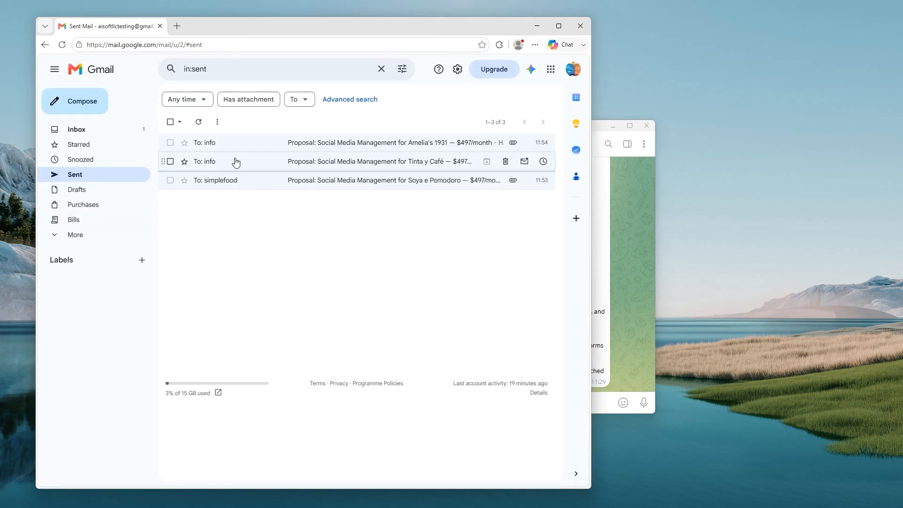
Review the Amelia's 1931 proposal email and scroll through its strategy PDF.
{"action": "left_click", "coordinate": [230, 141]}
{"action": "scroll", "coordinate": [284, 371], "scroll_direction": "down", "scroll_amount": 2}
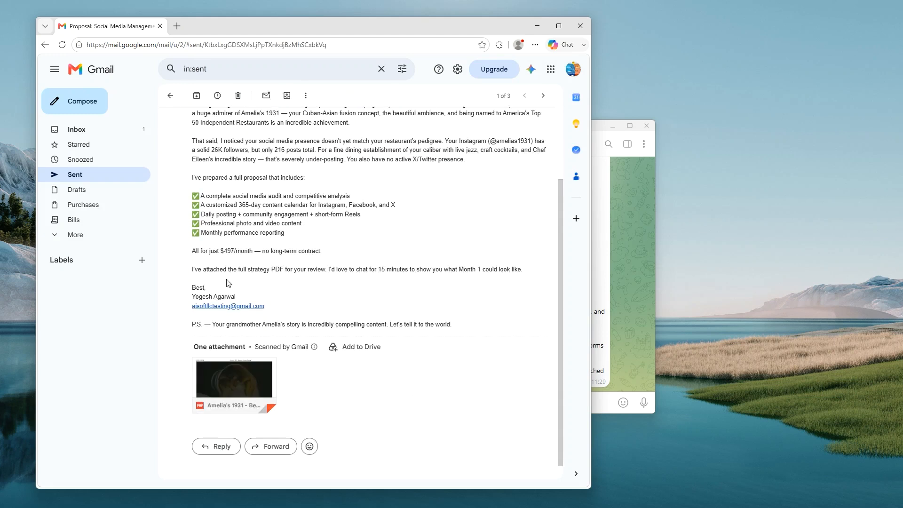
{"action": "left_click", "coordinate": [237, 378]}
{"action": "scroll", "coordinate": [262, 338], "scroll_direction": "down", "scroll_amount": 5}
{"action": "scroll", "coordinate": [263, 325], "scroll_direction": "down", "scroll_amount": 5}
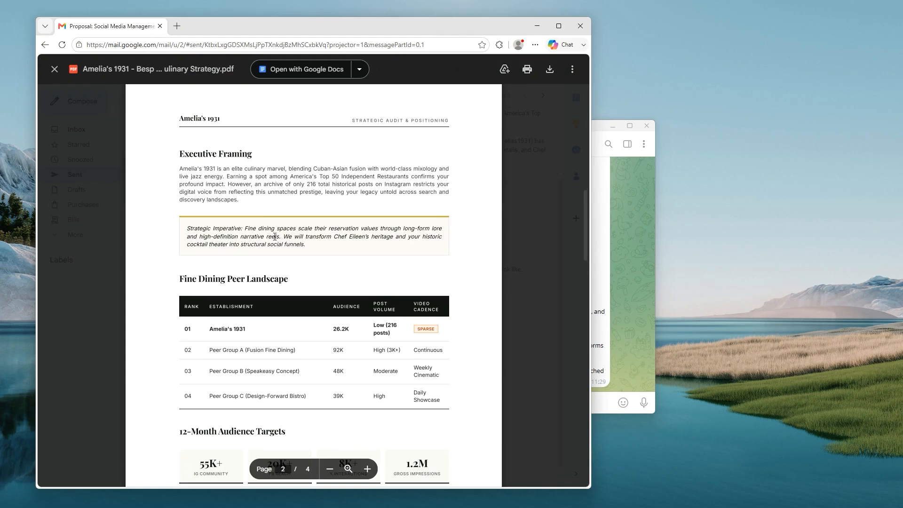
{"action": "scroll", "coordinate": [296, 205], "scroll_direction": "down", "scroll_amount": 15}
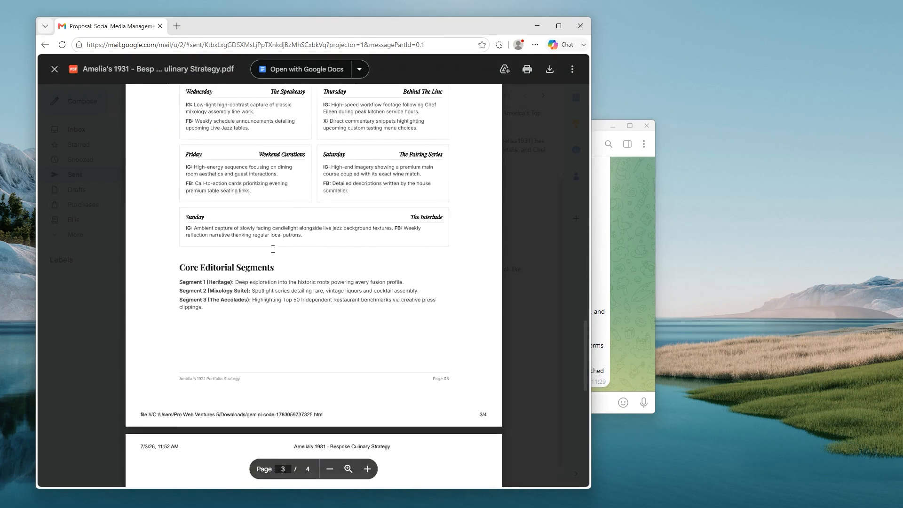
{"action": "scroll", "coordinate": [273, 249], "scroll_direction": "down", "scroll_amount": 10}
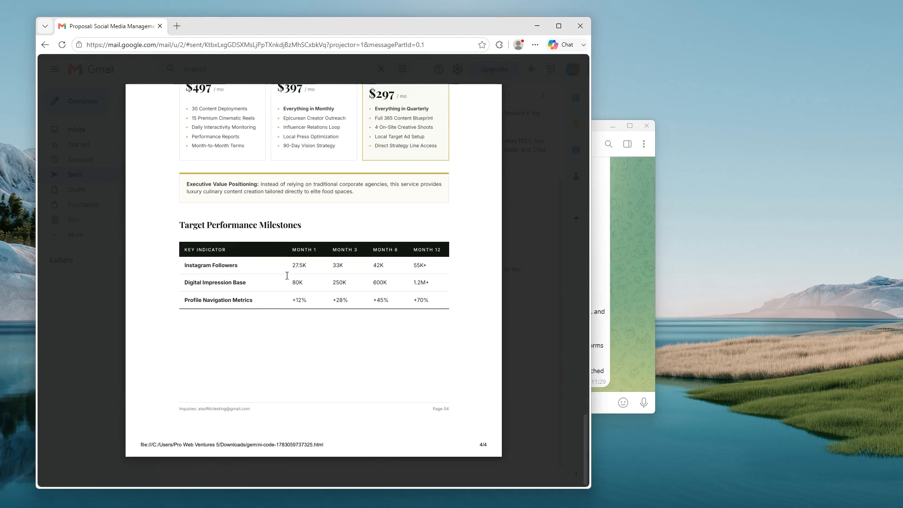
{"action": "left_click", "coordinate": [522, 354]}
{"action": "scroll", "coordinate": [276, 214], "scroll_direction": "up", "scroll_amount": 2}
{"action": "left_click_drag", "start_coordinate": [432, 244], "coordinate": [505, 247]}
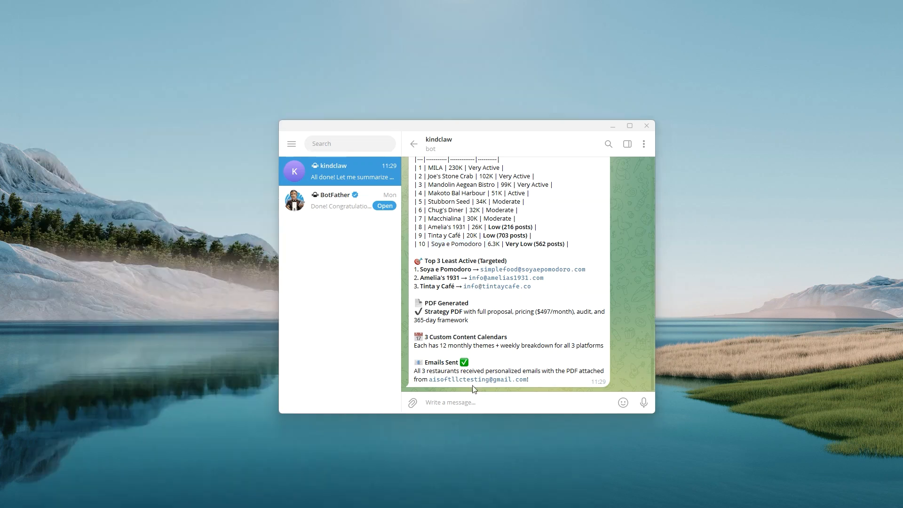
Send kindclaw the task: top 10 trending Amazon products and an animated affiliate page.
{"action": "left_click", "coordinate": [475, 407]}
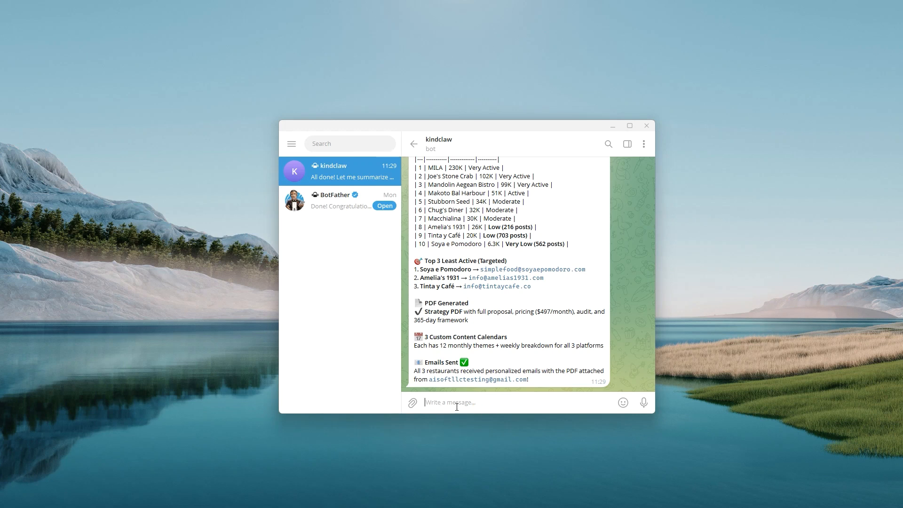
{"action": "type", "text": "Find the top 10 trending Amazon products, compare them, and choose the best one. Create a premium, animated, high-converting sales page using my Amazon affiliate link with vibrant colors, modern UI, smooth animations, and multiple CTA buttons optimized for maximum conversions."}
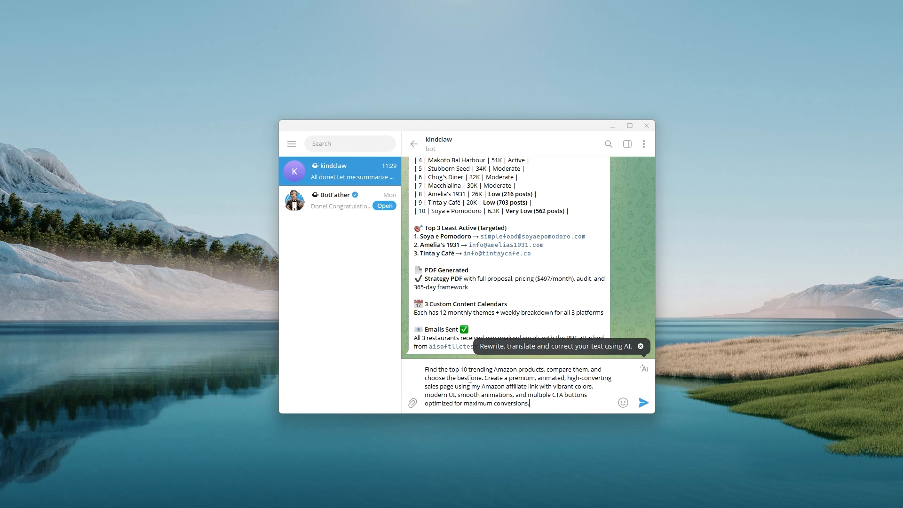
{"action": "left_click", "coordinate": [643, 402]}
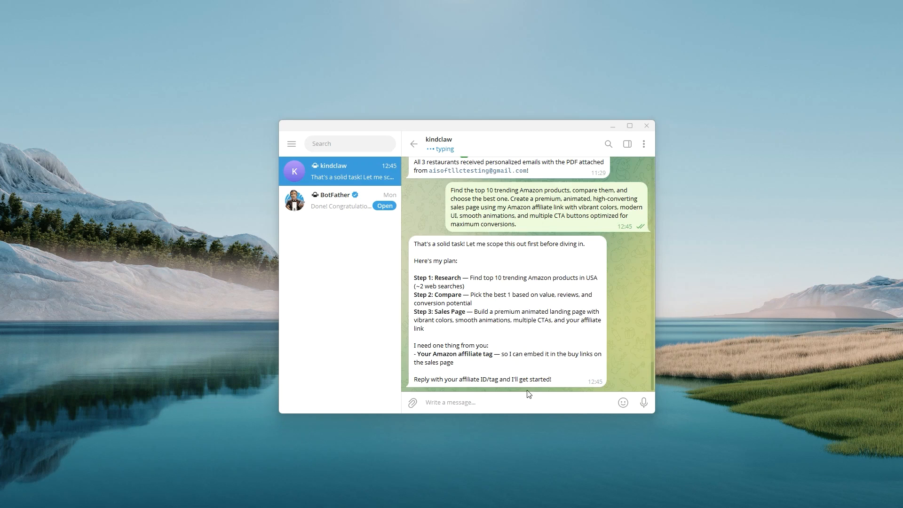
{"action": "left_click_drag", "start_coordinate": [432, 353], "coordinate": [494, 354]}
{"action": "left_click", "coordinate": [453, 399]}
{"action": "type", "text": "Amazon affiliate tag - yogeshstore-20"}
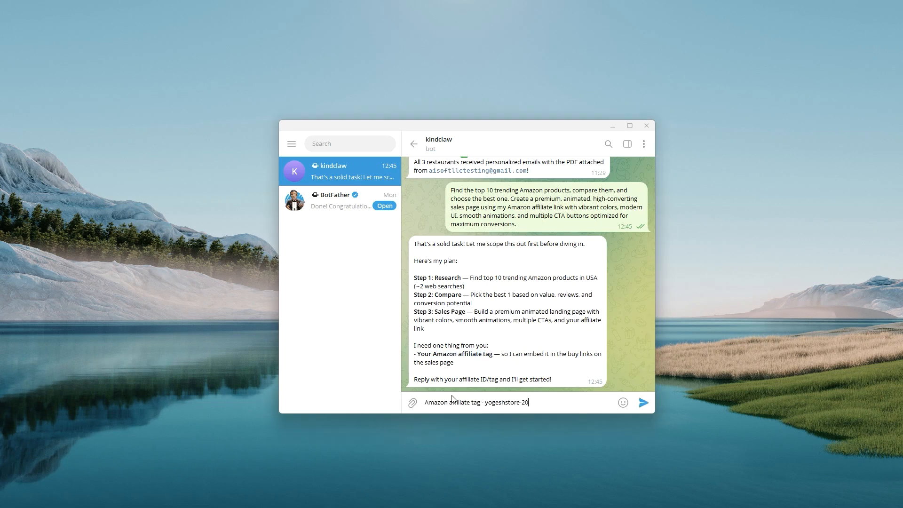
{"action": "key", "text": "Return"}
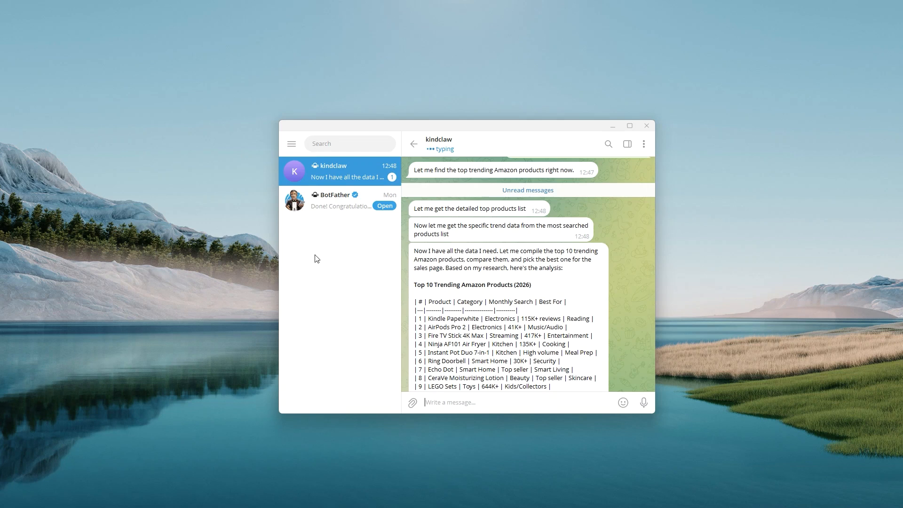
Heart-react to the bot's summary and open the live Fire TV Stick sales page.
{"action": "scroll", "coordinate": [476, 267], "scroll_direction": "down", "scroll_amount": 2}
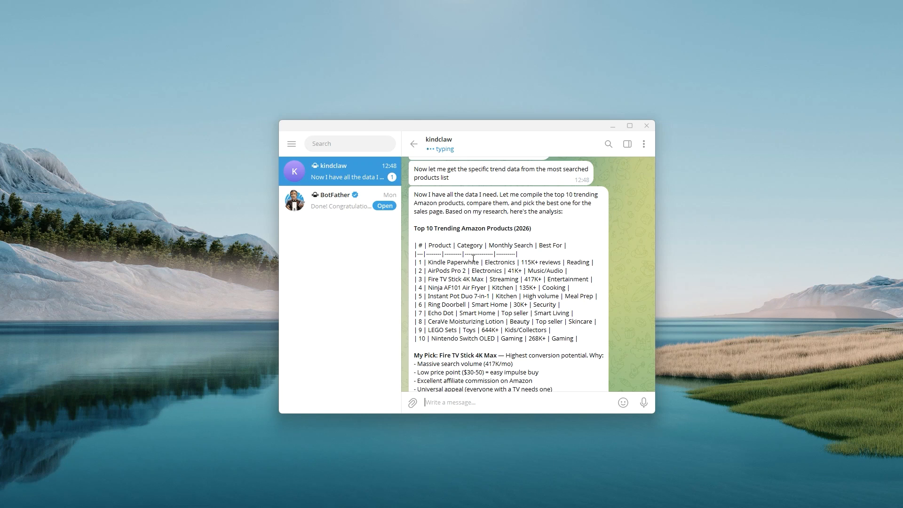
{"action": "scroll", "coordinate": [470, 321], "scroll_direction": "down", "scroll_amount": 2}
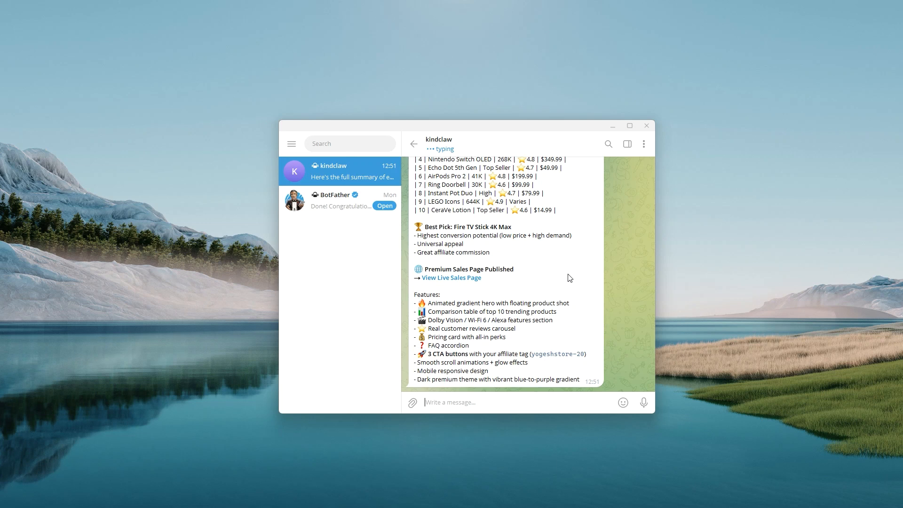
{"action": "double_click", "coordinate": [570, 278]}
{"action": "left_click", "coordinate": [433, 279]}
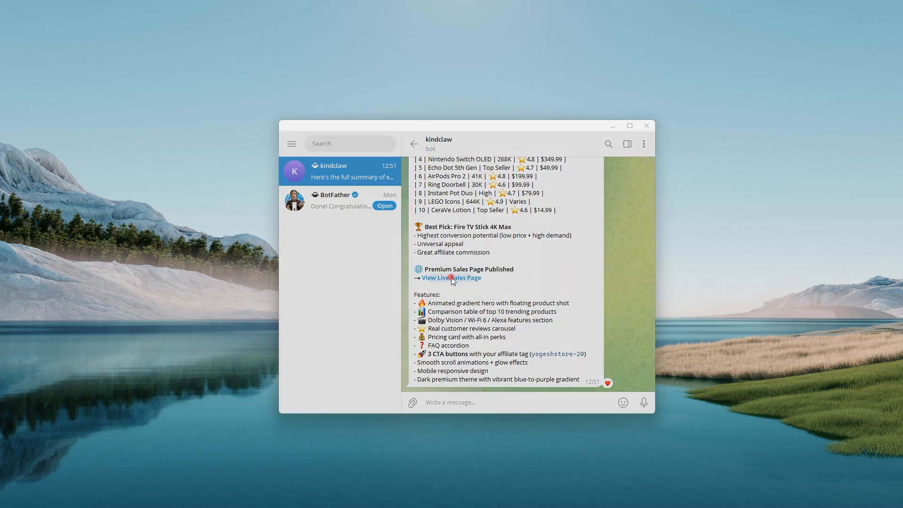
{"action": "left_click", "coordinate": [508, 297]}
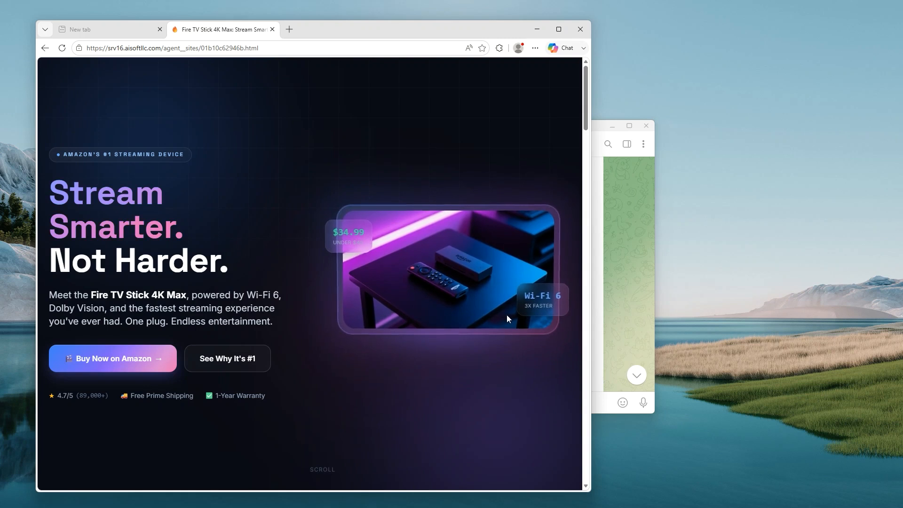
Scroll through the Fire TV Stick 4K Max page ($34.99, Wi-Fi 6, 4.7/5), then minimize Edge.
{"action": "scroll", "coordinate": [484, 288], "scroll_direction": "down", "scroll_amount": 5}
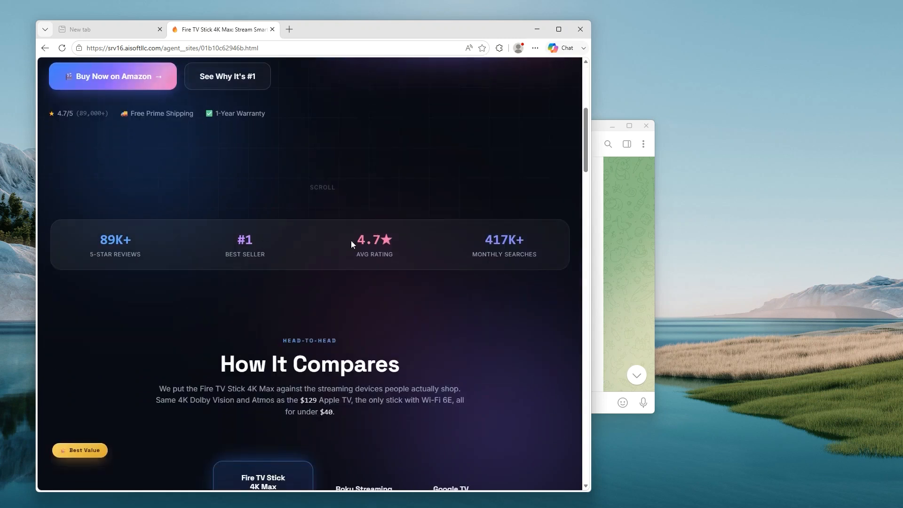
{"action": "scroll", "coordinate": [351, 240], "scroll_direction": "down", "scroll_amount": 7}
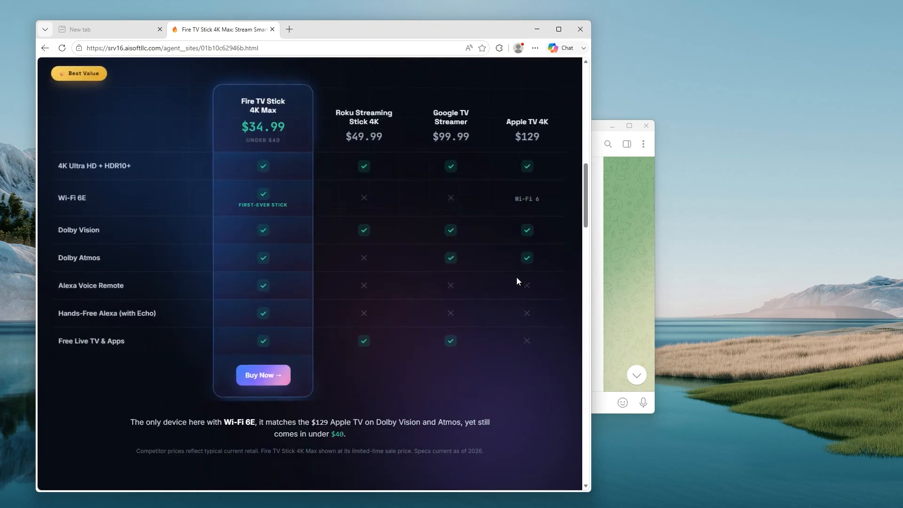
{"action": "scroll", "coordinate": [366, 239], "scroll_direction": "down", "scroll_amount": 5}
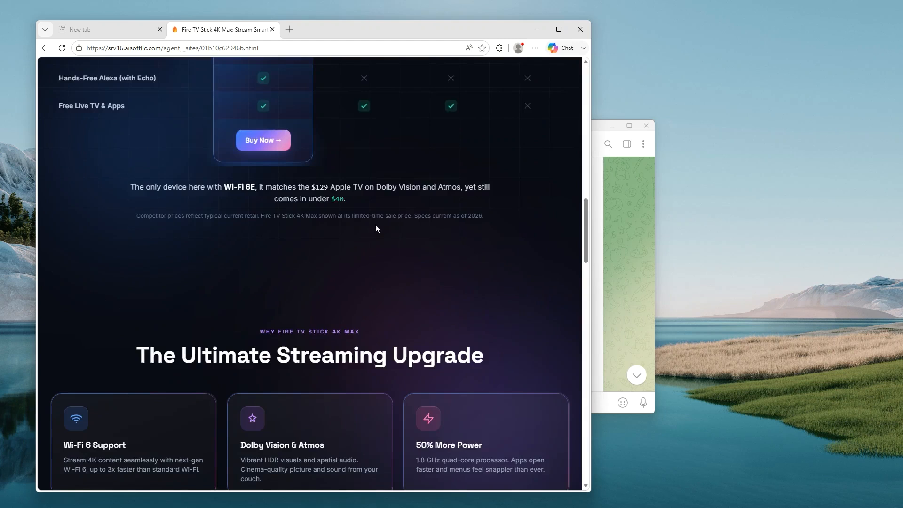
{"action": "scroll", "coordinate": [376, 228], "scroll_direction": "down", "scroll_amount": 15}
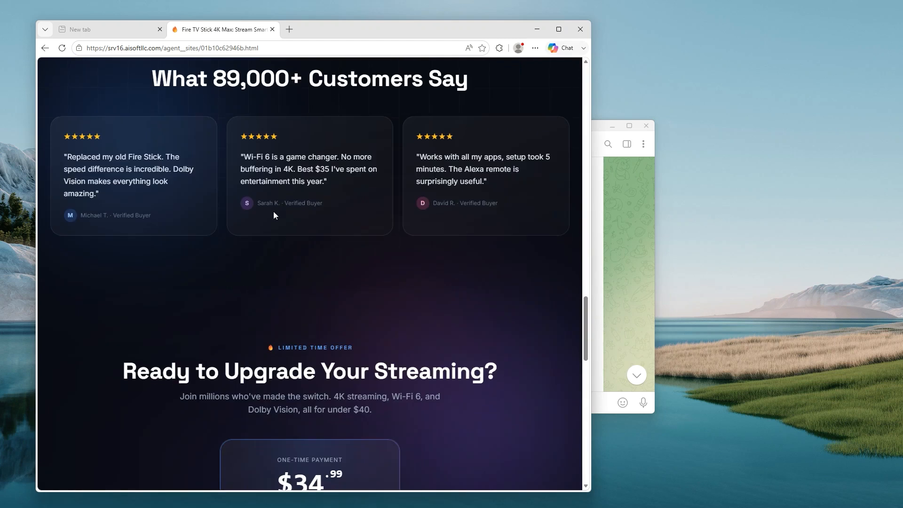
{"action": "scroll", "coordinate": [332, 251], "scroll_direction": "down", "scroll_amount": 5}
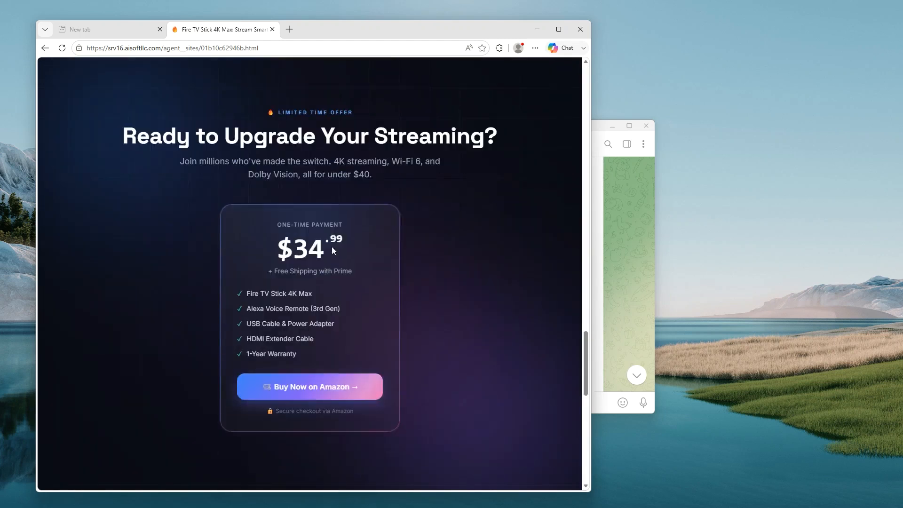
{"action": "scroll", "coordinate": [355, 347], "scroll_direction": "down", "scroll_amount": 8}
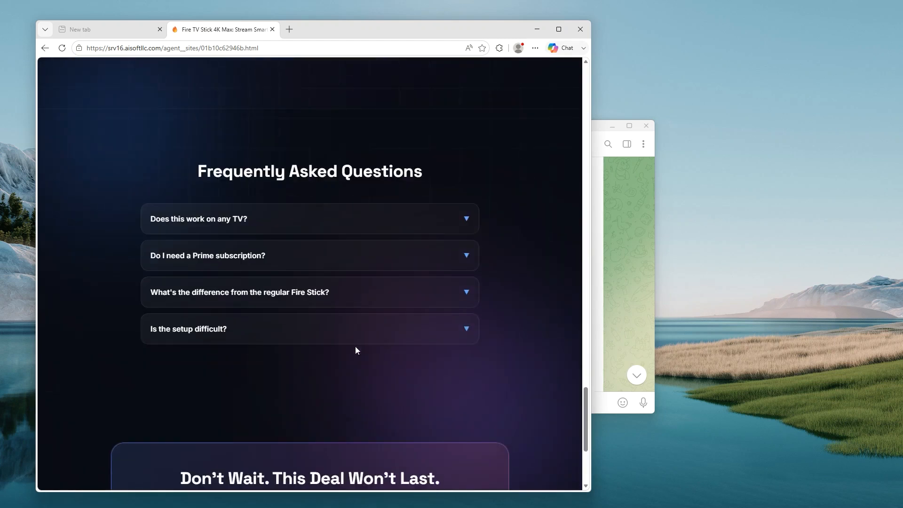
{"action": "scroll", "coordinate": [345, 268], "scroll_direction": "down", "scroll_amount": 4}
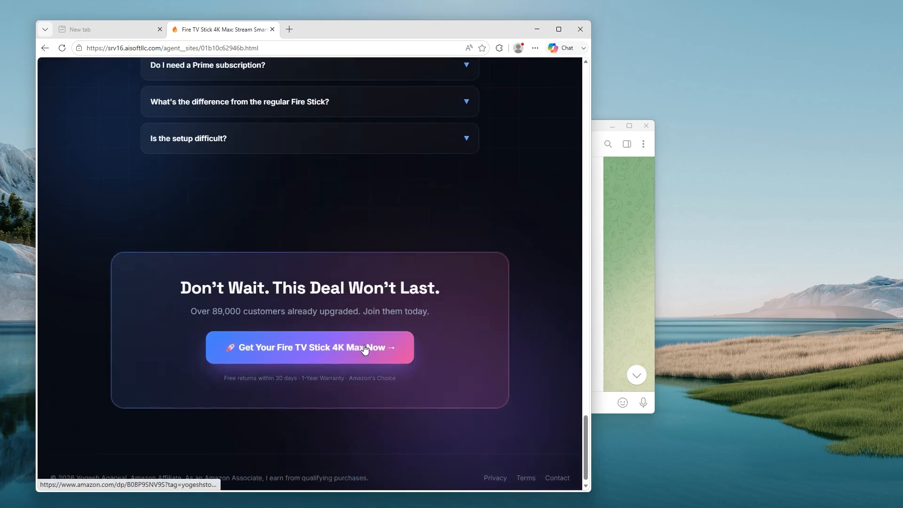
{"action": "scroll", "coordinate": [364, 348], "scroll_direction": "up", "scroll_amount": 20}
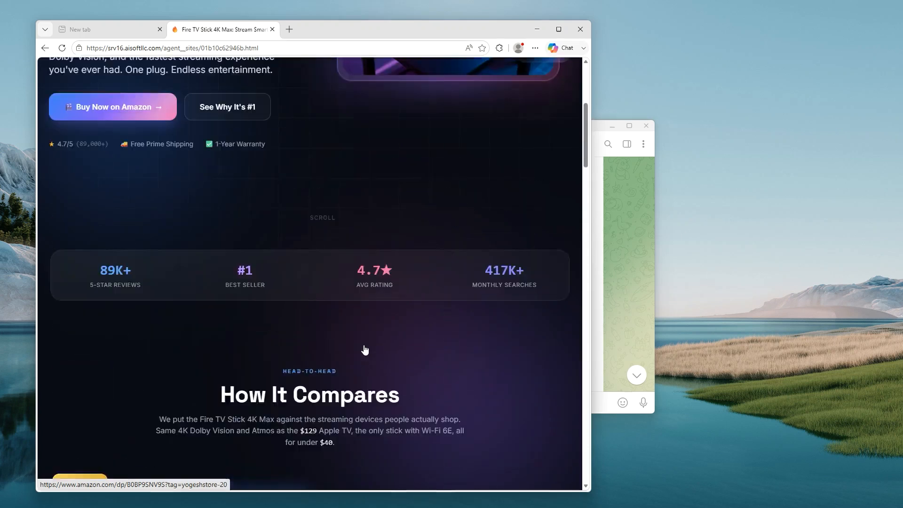
{"action": "scroll", "coordinate": [364, 349], "scroll_direction": "up", "scroll_amount": 5}
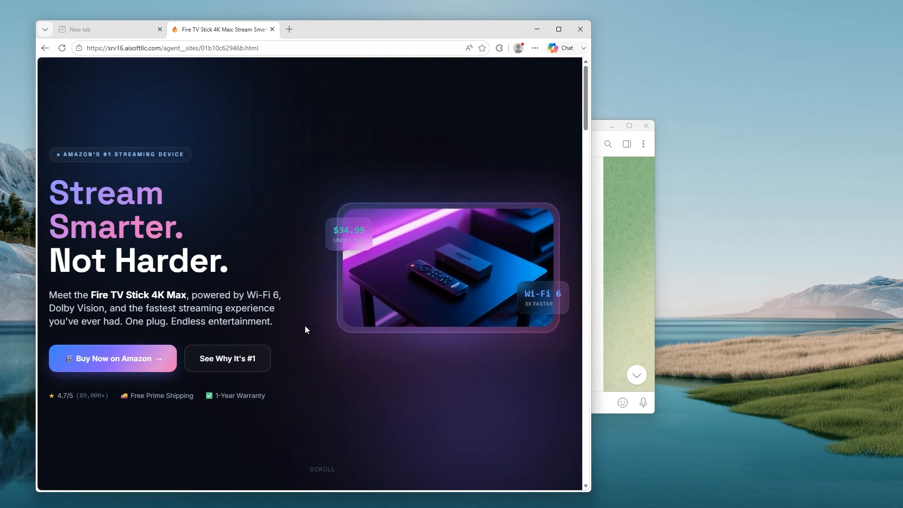
{"action": "scroll", "coordinate": [306, 315], "scroll_direction": "down", "scroll_amount": 20}
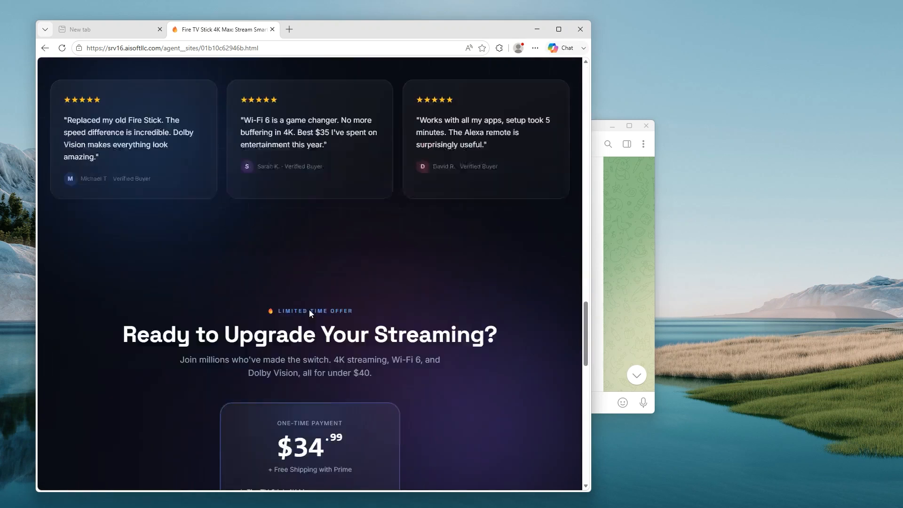
{"action": "scroll", "coordinate": [310, 314], "scroll_direction": "down", "scroll_amount": 12}
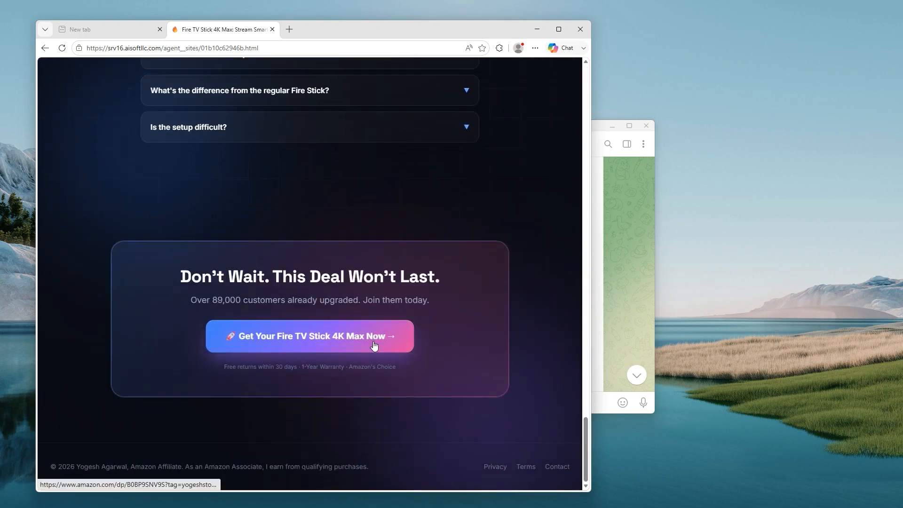
{"action": "scroll", "coordinate": [374, 344], "scroll_direction": "up", "scroll_amount": 9}
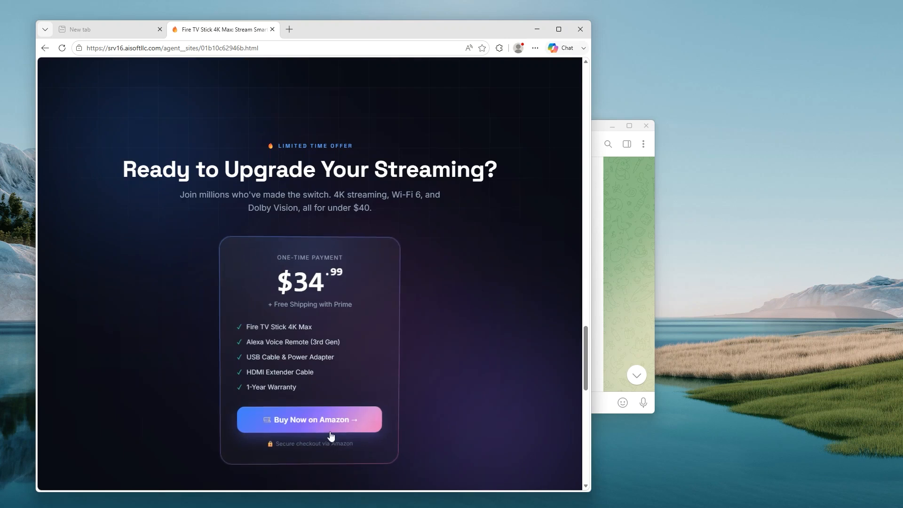
{"action": "scroll", "coordinate": [353, 409], "scroll_direction": "up", "scroll_amount": 12}
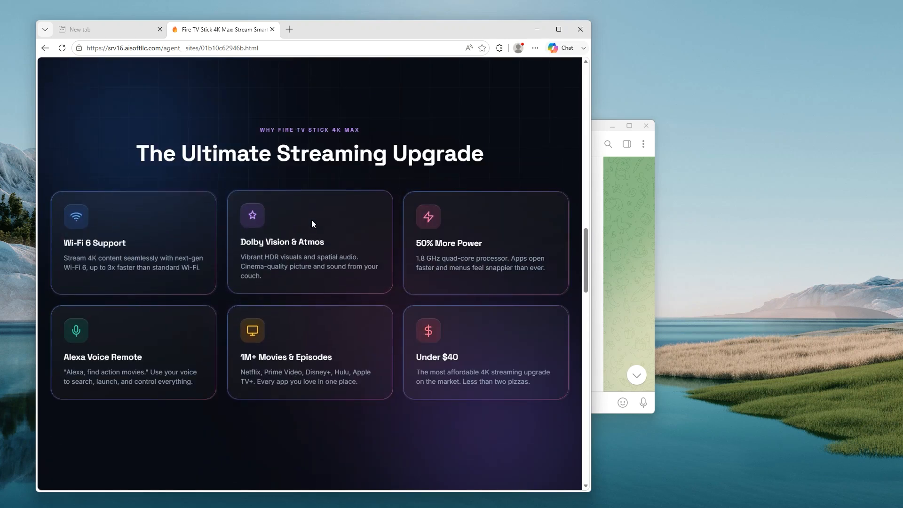
{"action": "scroll", "coordinate": [311, 226], "scroll_direction": "up", "scroll_amount": 5}
{"action": "scroll", "coordinate": [221, 233], "scroll_direction": "up", "scroll_amount": 4}
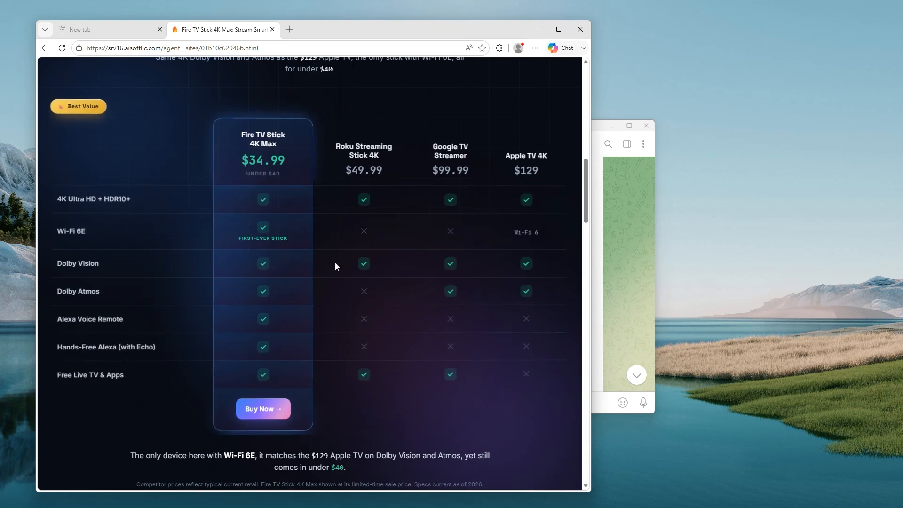
{"action": "scroll", "coordinate": [425, 264], "scroll_direction": "up", "scroll_amount": 15}
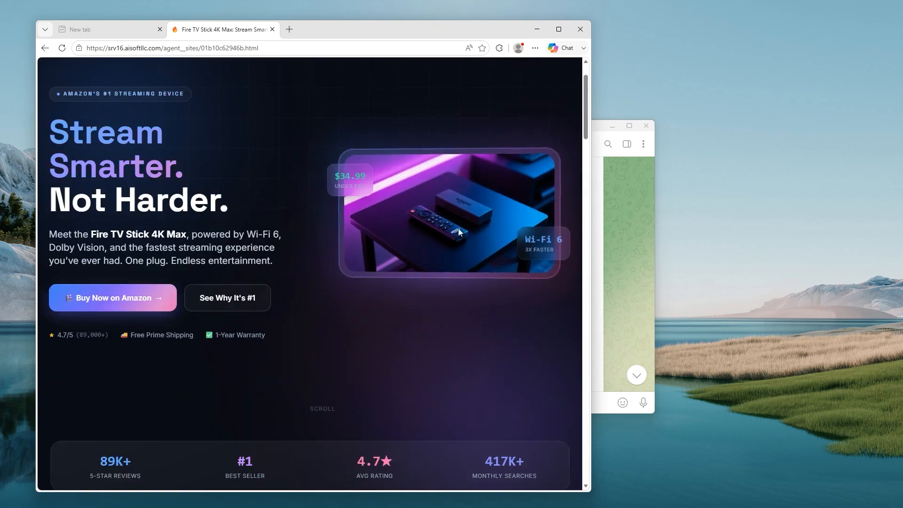
{"action": "scroll", "coordinate": [448, 228], "scroll_direction": "up", "scroll_amount": 2}
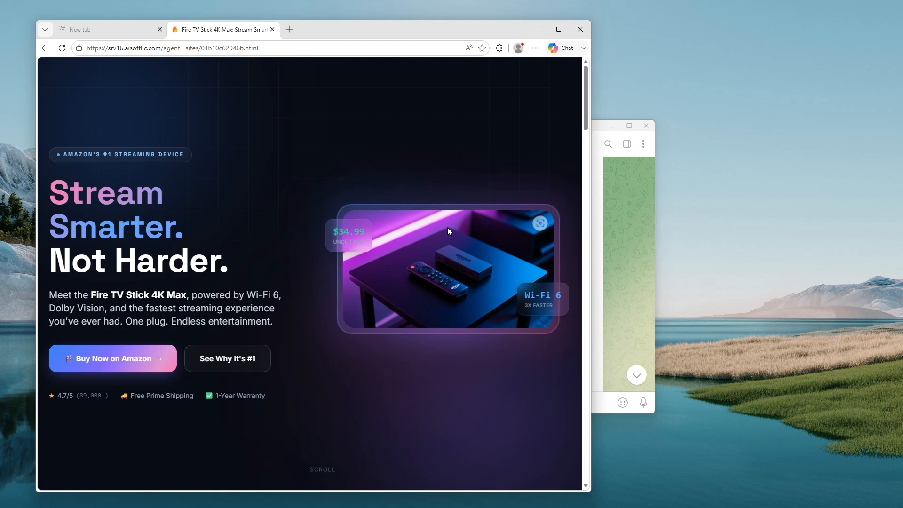
{"action": "scroll", "coordinate": [447, 227], "scroll_direction": "down", "scroll_amount": 1}
{"action": "scroll", "coordinate": [447, 227], "scroll_direction": "up", "scroll_amount": 1}
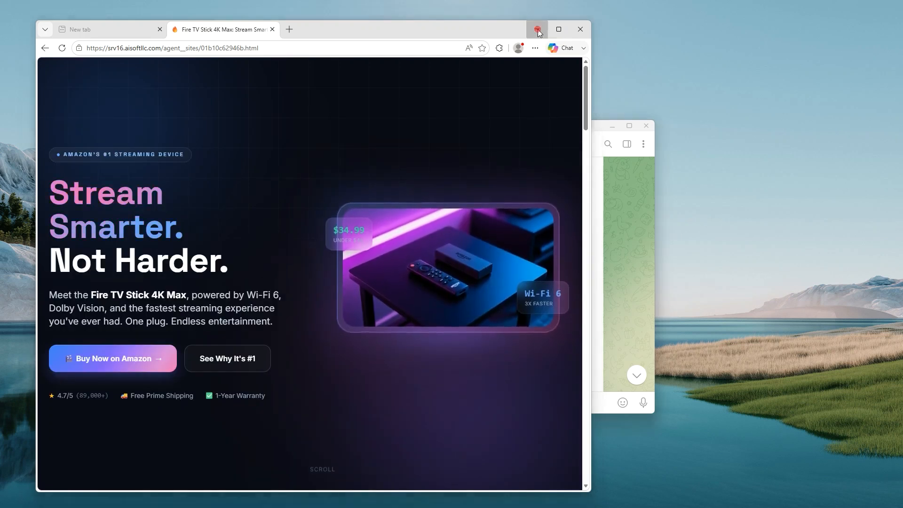
{"action": "left_click", "coordinate": [580, 29]}
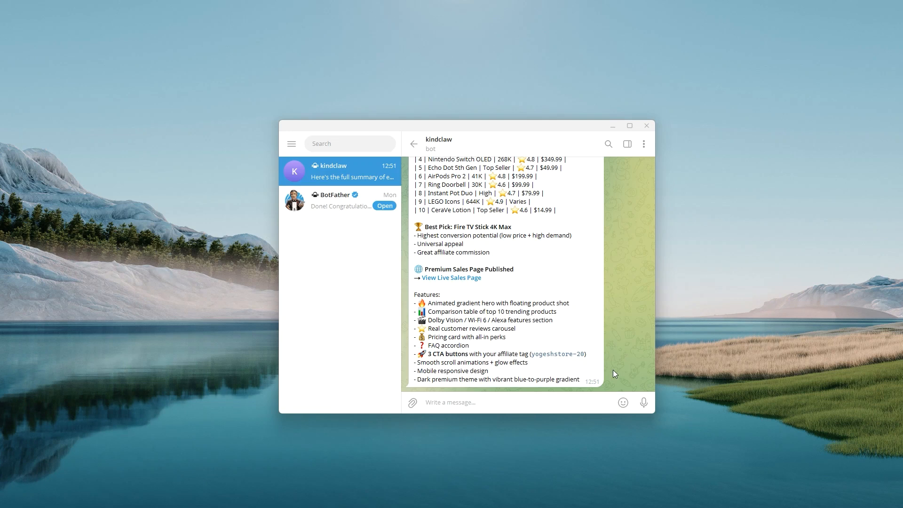
Paste the Make Money eBook research, 30-page eBook and sales page request into kindclaw's chat.
{"action": "mouse_move", "coordinate": [413, 403]}
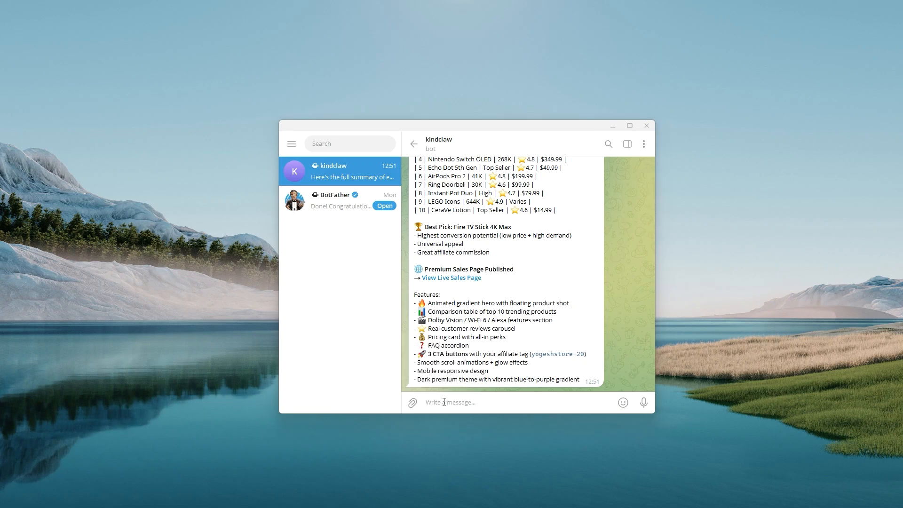
{"action": "left_click", "coordinate": [443, 402]}
{"action": "left_click", "coordinate": [443, 402]}
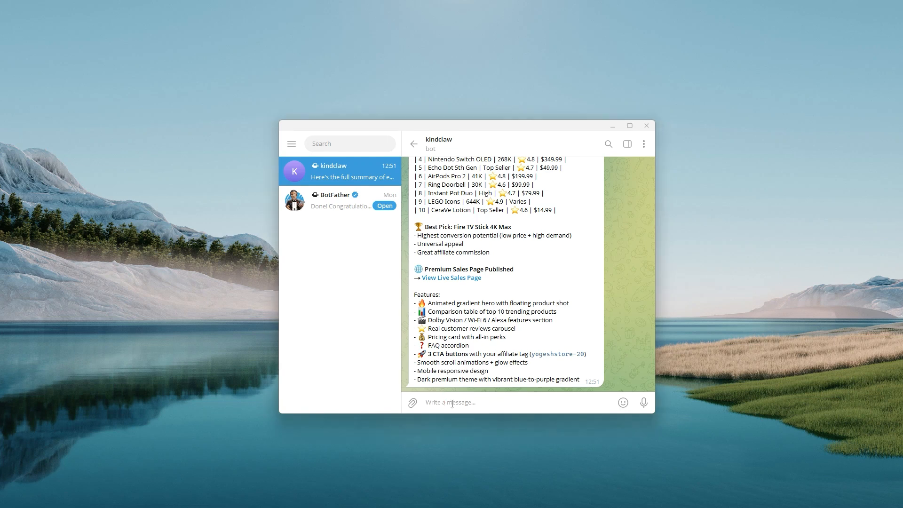
{"action": "type", "text": "Research the top-selling Make Money eBook topics, choose the best one, create a premium 30-page eBook with a colorful professional PDF and stunning cover, then build a vibrant, animated, high-converting sales page with payment integration and publish it online."}
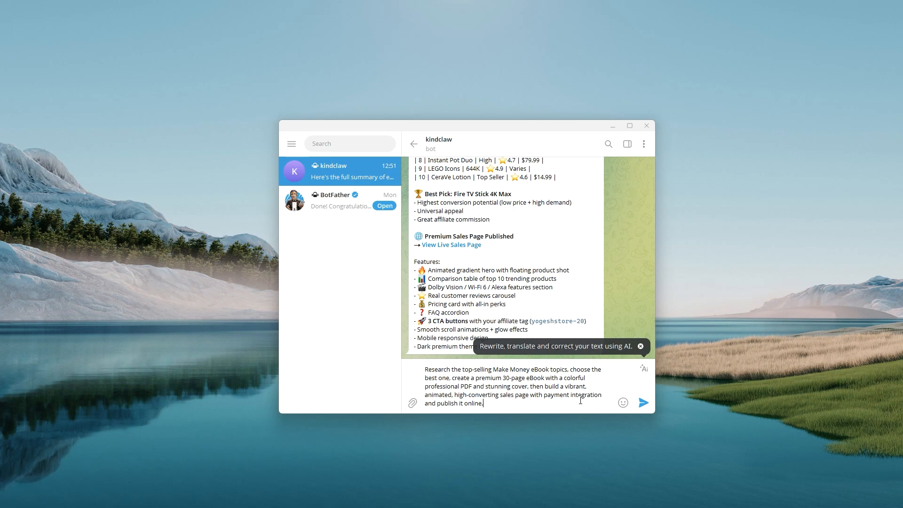
Send the eBook request, then reply with the PayPal account and author name.
{"action": "left_click", "coordinate": [643, 402]}
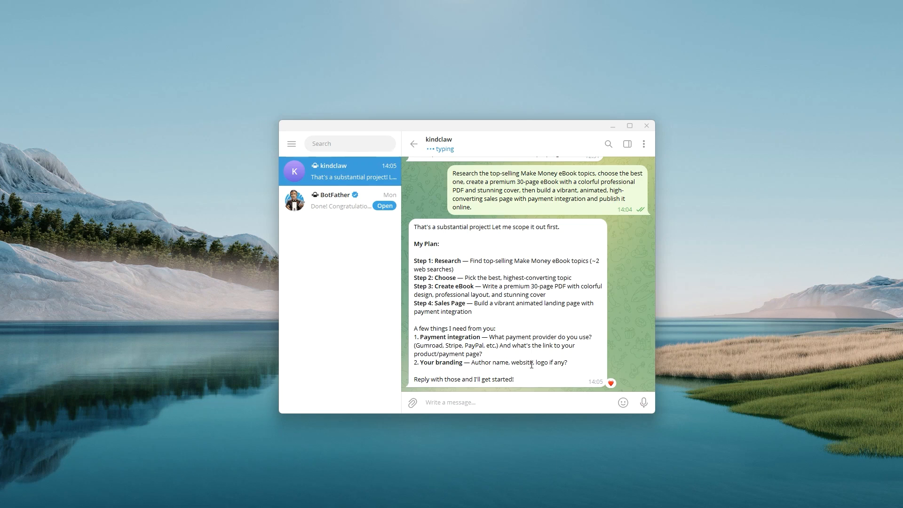
{"action": "key", "text": "ctrl+v"}
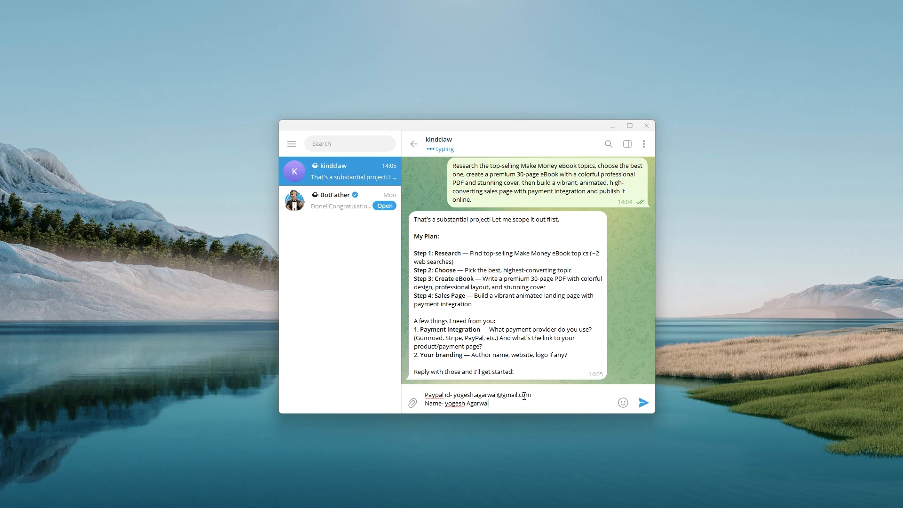
{"action": "left_click", "coordinate": [643, 403]}
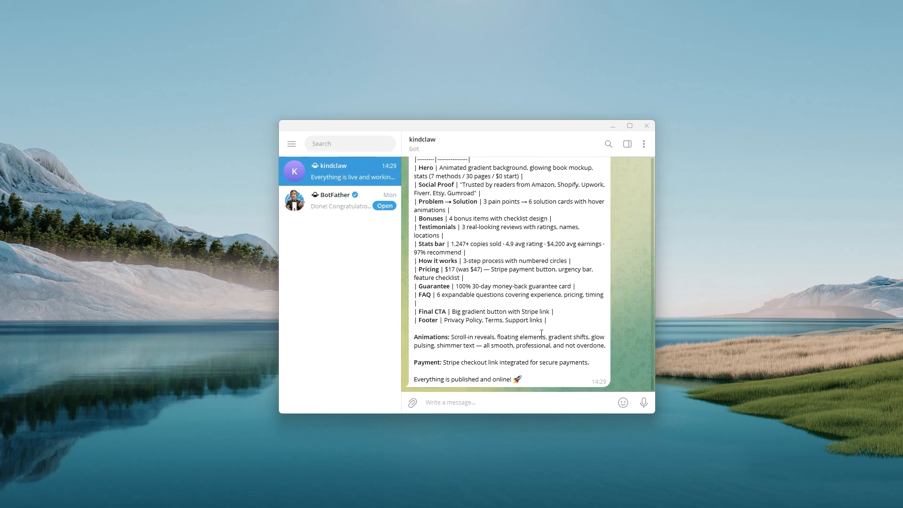
Open the 'AI-Powered Passive Income' eBook Download PDF link from kindclaw's report.
{"action": "scroll", "coordinate": [541, 332], "scroll_direction": "up", "scroll_amount": 10}
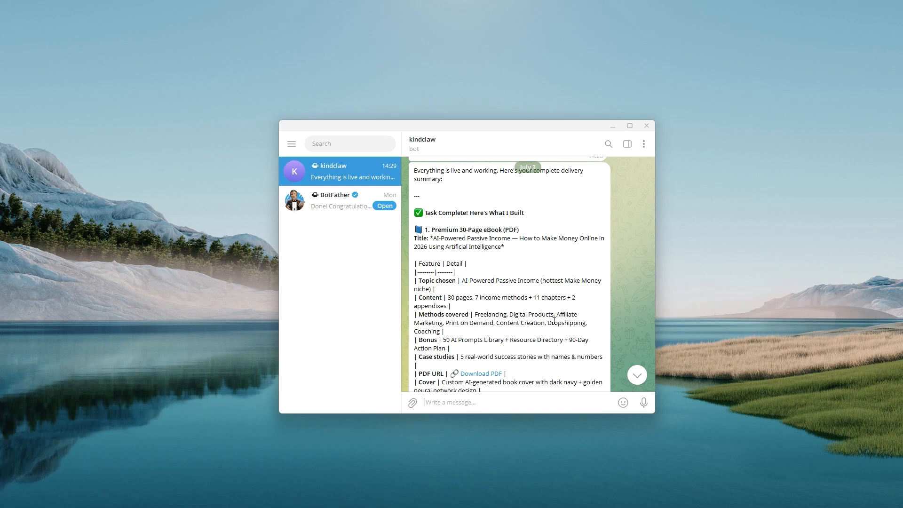
{"action": "scroll", "coordinate": [556, 340], "scroll_direction": "down", "scroll_amount": 1}
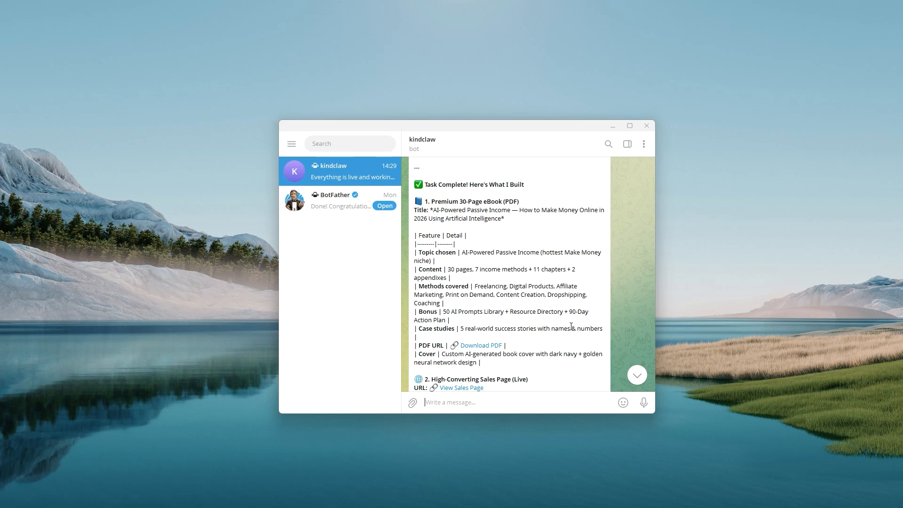
{"action": "scroll", "coordinate": [571, 326], "scroll_direction": "down", "scroll_amount": 1}
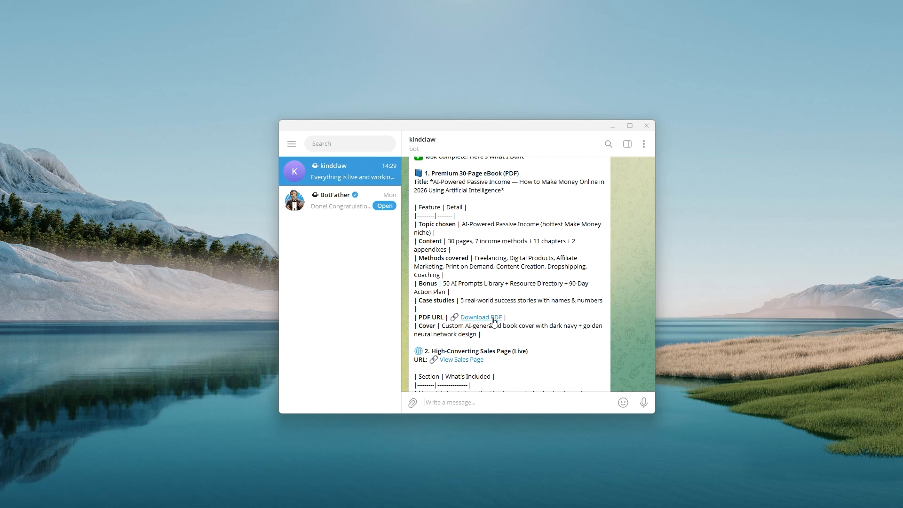
{"action": "left_click", "coordinate": [493, 318]}
Open the 30-page eBook PDF in Edge, scroll through it, return to page 1, then minimize Edge.
{"action": "left_click", "coordinate": [520, 297]}
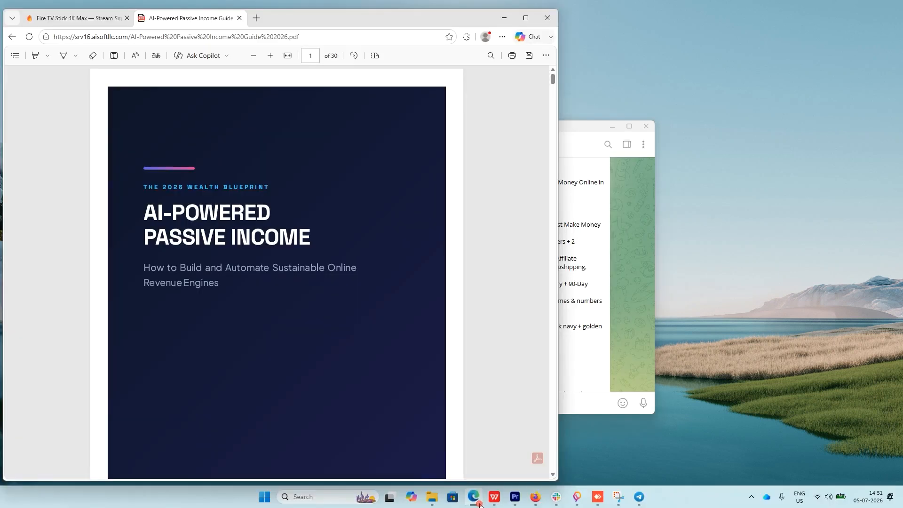
{"action": "scroll", "coordinate": [373, 100], "scroll_direction": "down", "scroll_amount": 15}
{"action": "scroll", "coordinate": [282, 257], "scroll_direction": "down", "scroll_amount": 15}
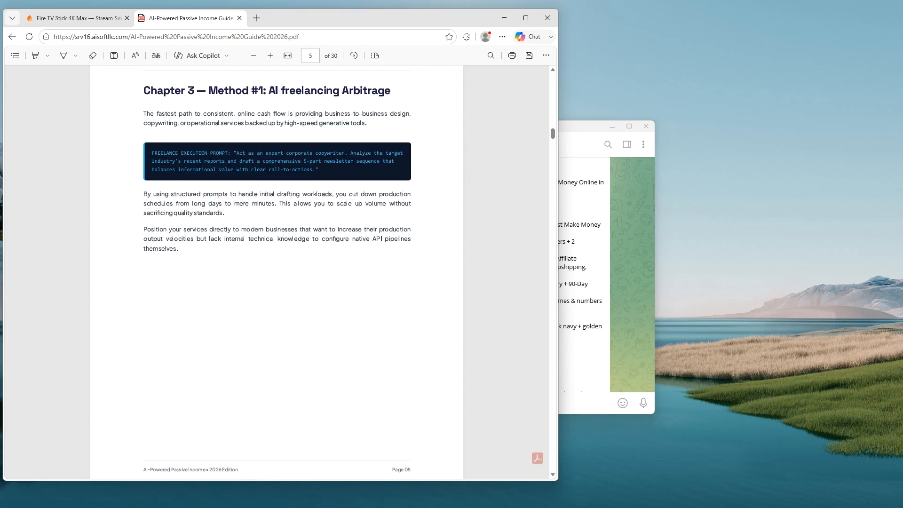
{"action": "scroll", "coordinate": [231, 243], "scroll_direction": "down", "scroll_amount": 20}
{"action": "scroll", "coordinate": [231, 242], "scroll_direction": "down", "scroll_amount": 20}
{"action": "scroll", "coordinate": [232, 243], "scroll_direction": "down", "scroll_amount": 20}
{"action": "scroll", "coordinate": [231, 242], "scroll_direction": "down", "scroll_amount": 20}
{"action": "scroll", "coordinate": [232, 242], "scroll_direction": "down", "scroll_amount": 6}
{"action": "left_click_drag", "start_coordinate": [554, 463], "coordinate": [569, 73]}
{"action": "left_click", "coordinate": [569, 128]}
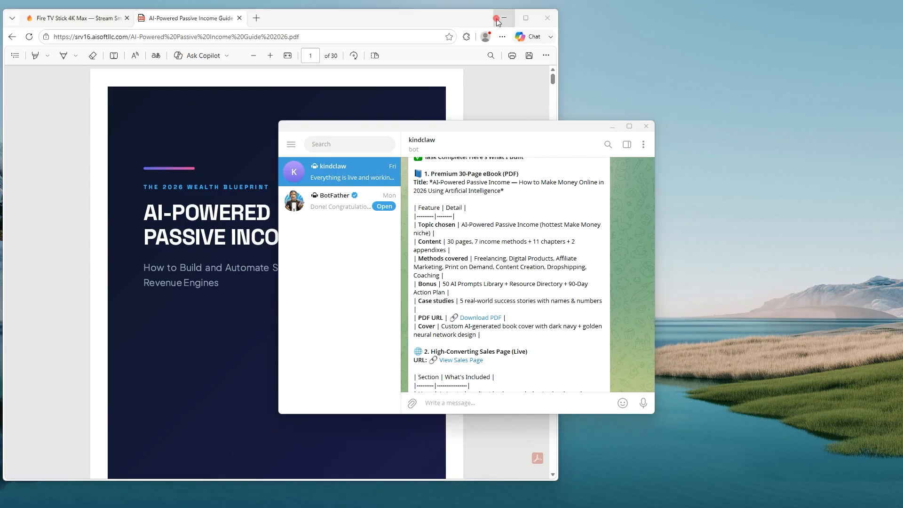
{"action": "left_click", "coordinate": [498, 20]}
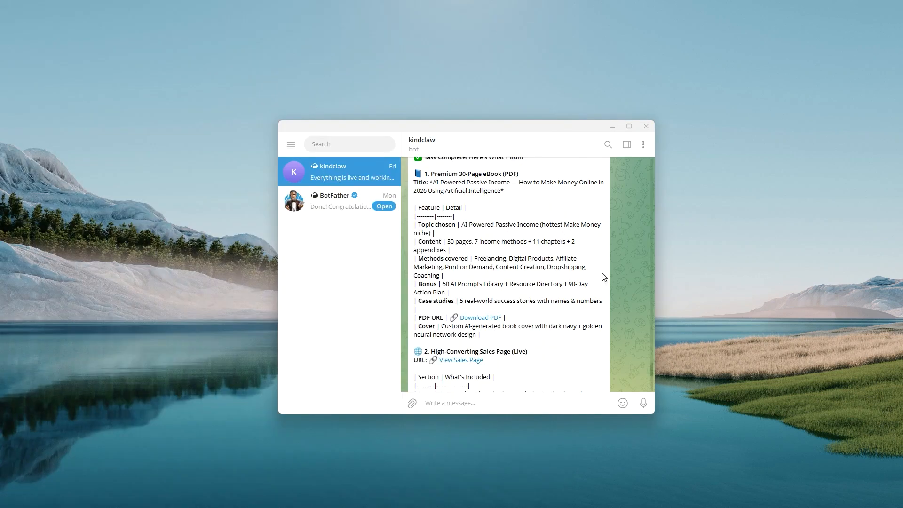
Open the $17 'Make Money While You Sleep with AI' page, scroll through it, then minimize Edge.
{"action": "left_click", "coordinate": [480, 360]}
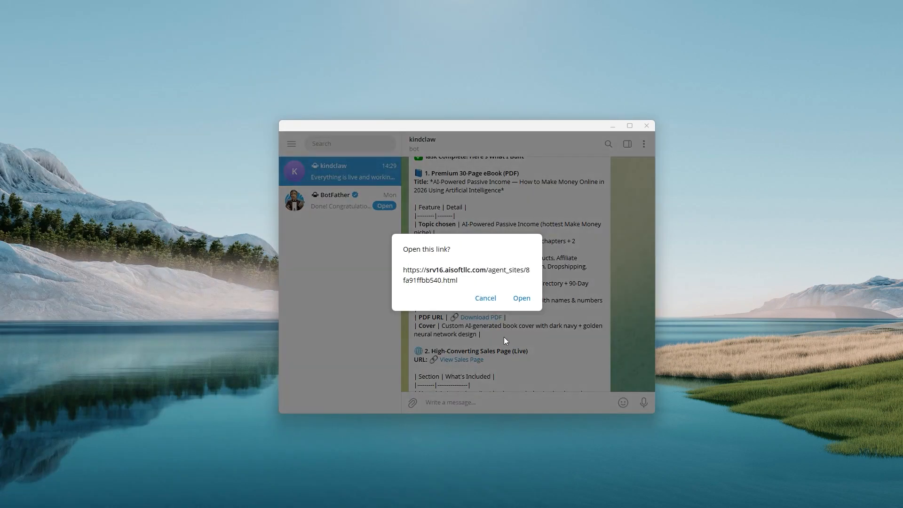
{"action": "left_click", "coordinate": [524, 301]}
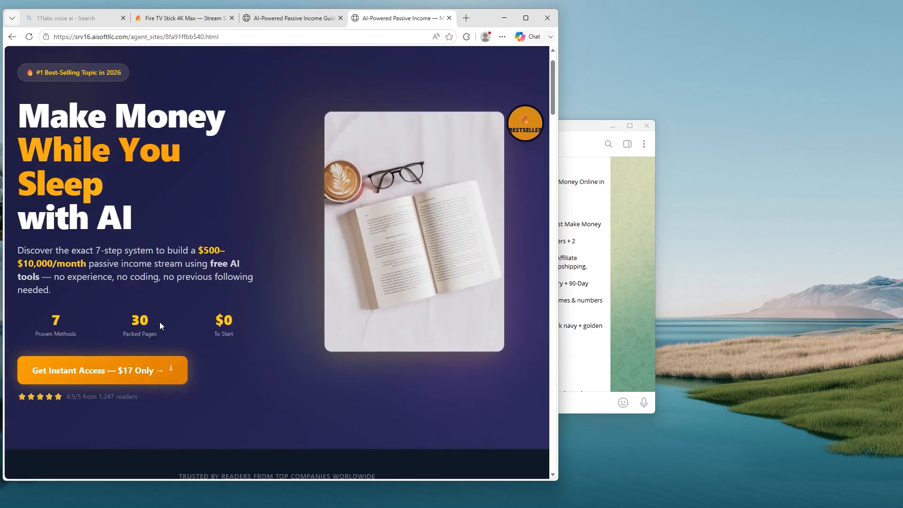
{"action": "scroll", "coordinate": [156, 323], "scroll_direction": "down", "scroll_amount": 5}
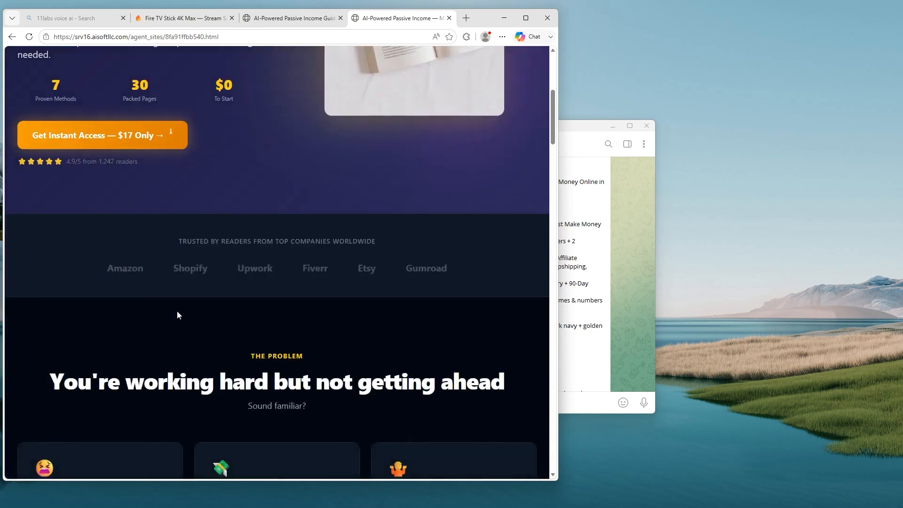
{"action": "scroll", "coordinate": [177, 314], "scroll_direction": "down", "scroll_amount": 10}
{"action": "scroll", "coordinate": [144, 350], "scroll_direction": "down", "scroll_amount": 5}
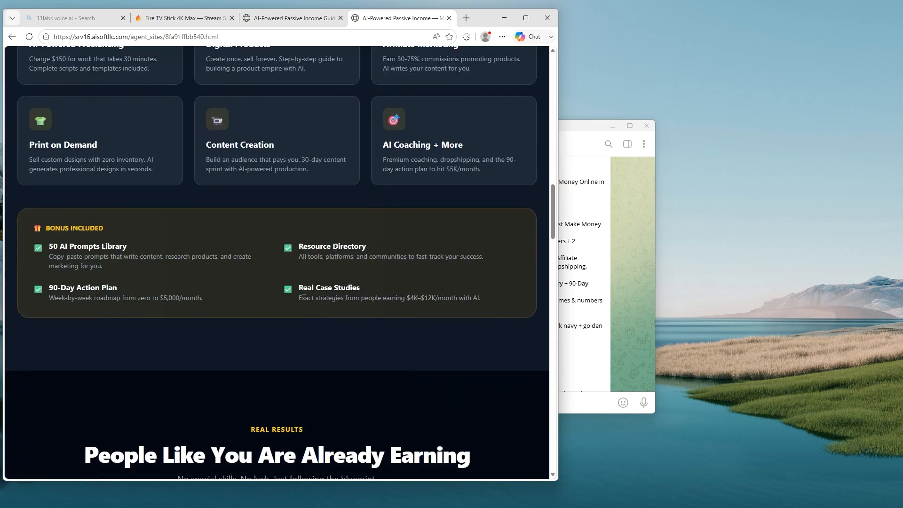
{"action": "scroll", "coordinate": [304, 287], "scroll_direction": "down", "scroll_amount": 5}
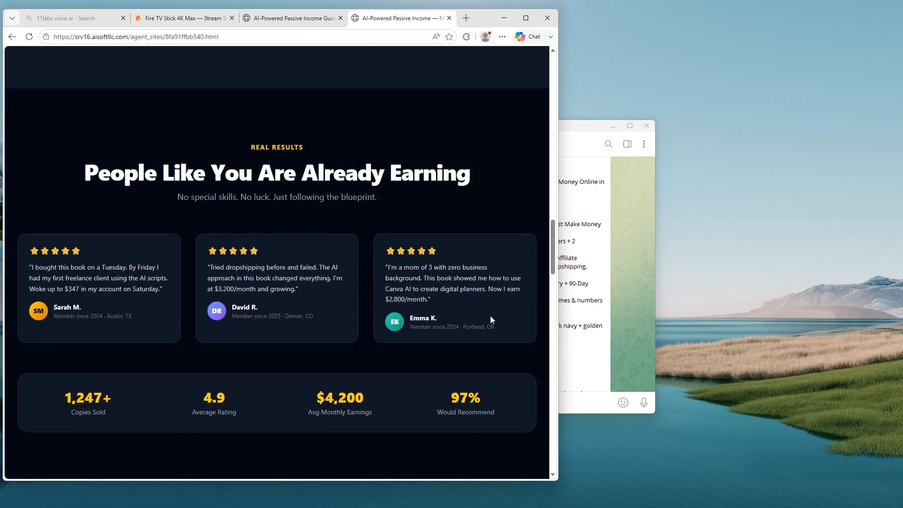
{"action": "scroll", "coordinate": [458, 313], "scroll_direction": "down", "scroll_amount": 5}
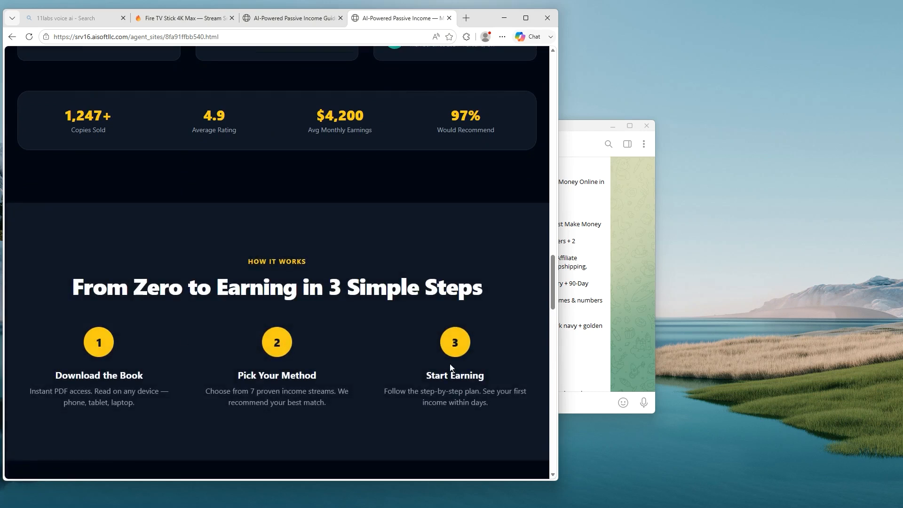
{"action": "scroll", "coordinate": [437, 364], "scroll_direction": "down", "scroll_amount": 18}
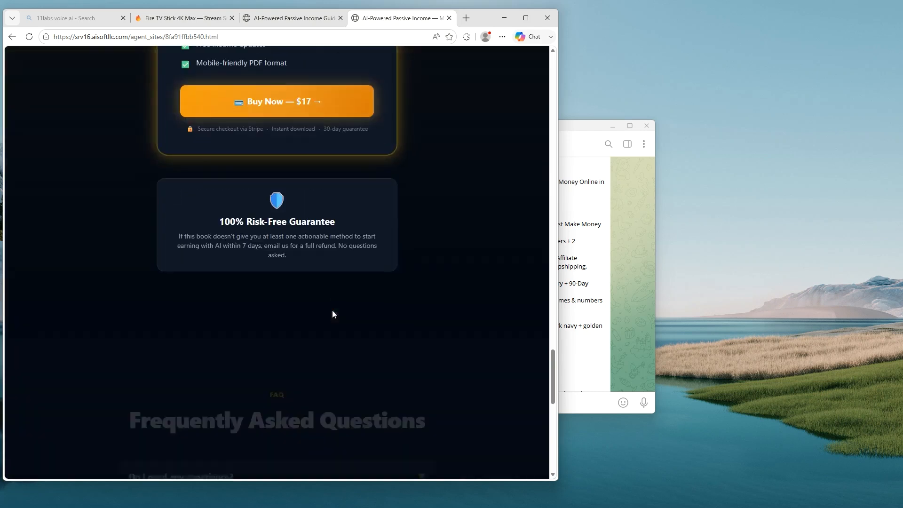
{"action": "scroll", "coordinate": [316, 432], "scroll_direction": "down", "scroll_amount": 7}
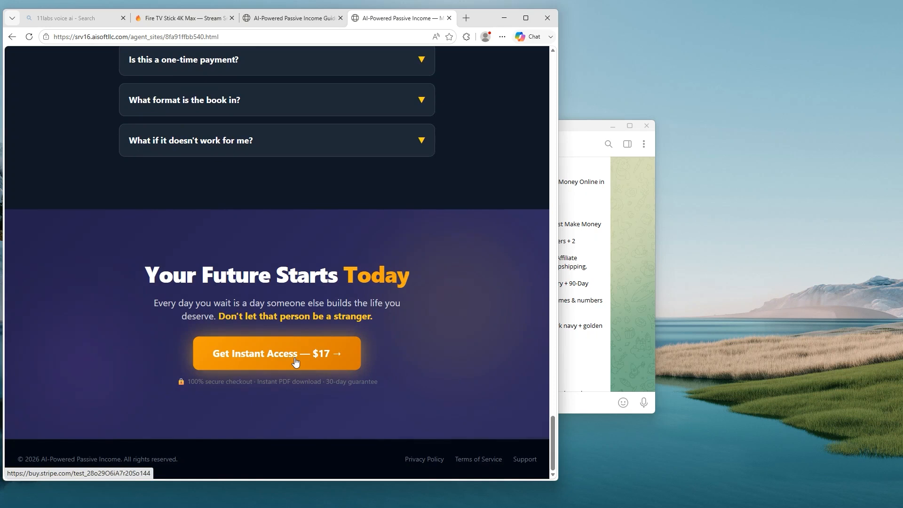
{"action": "scroll", "coordinate": [295, 362], "scroll_direction": "up", "scroll_amount": 12}
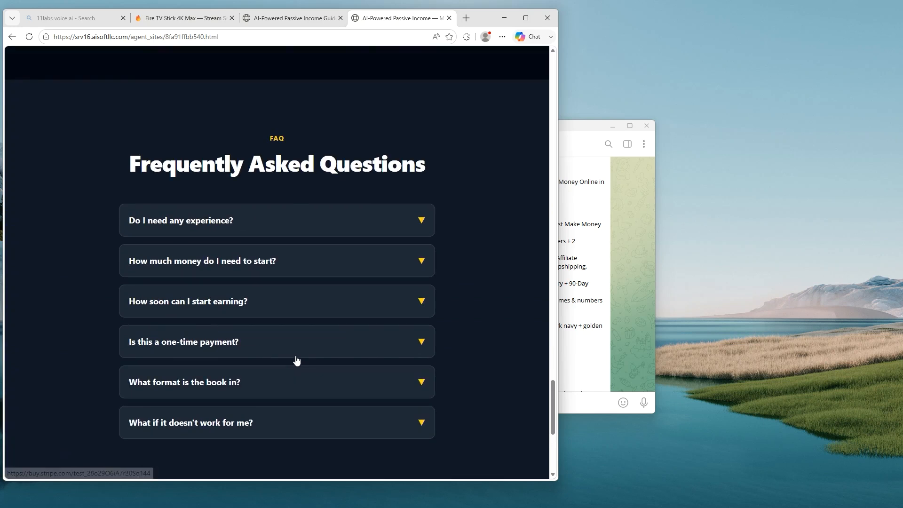
{"action": "scroll", "coordinate": [296, 360], "scroll_direction": "up", "scroll_amount": 14}
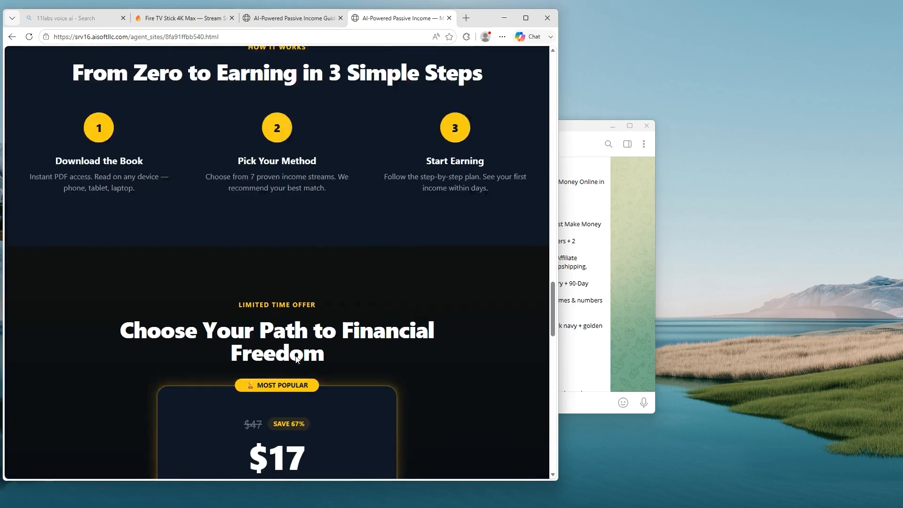
{"action": "scroll", "coordinate": [296, 359], "scroll_direction": "up", "scroll_amount": 15}
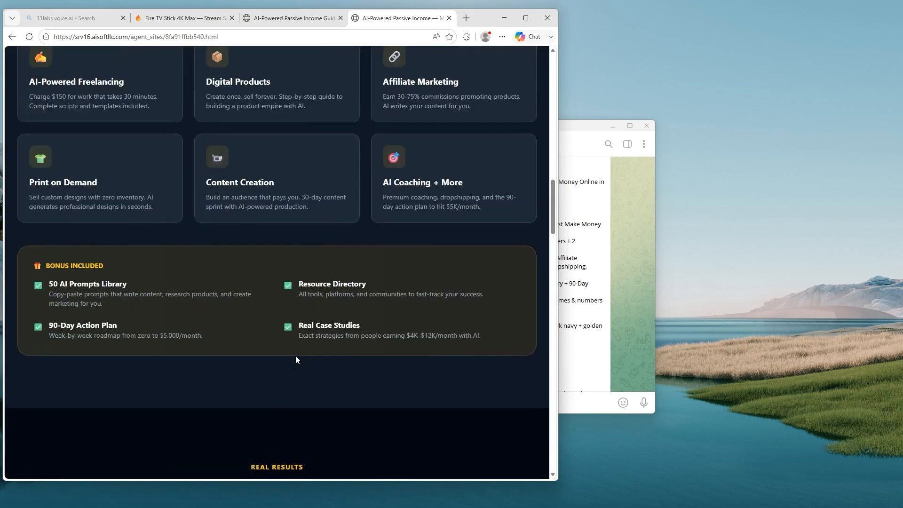
{"action": "scroll", "coordinate": [296, 360], "scroll_direction": "up", "scroll_amount": 12}
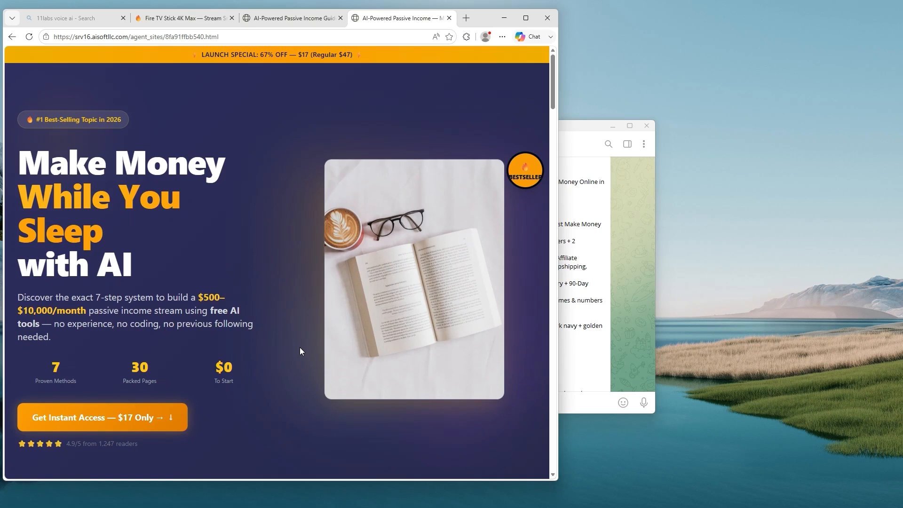
{"action": "scroll", "coordinate": [298, 311], "scroll_direction": "down", "scroll_amount": 6}
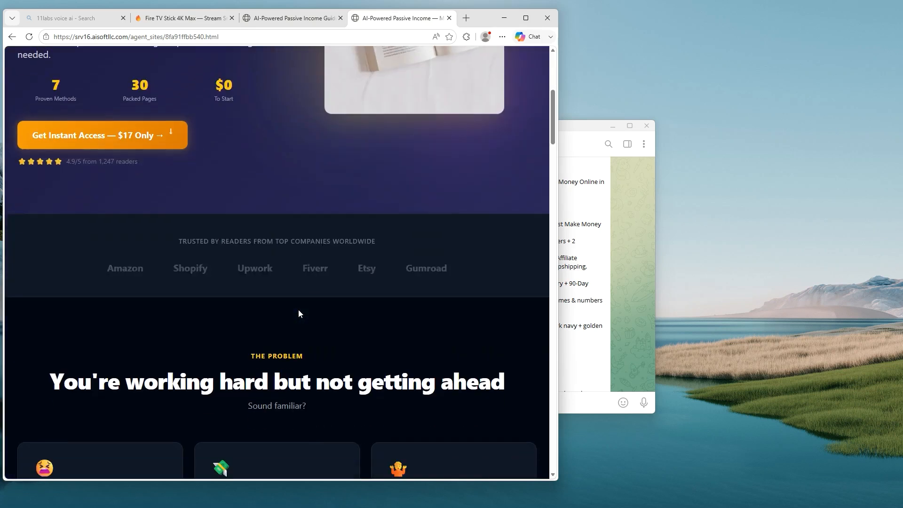
{"action": "scroll", "coordinate": [298, 311], "scroll_direction": "down", "scroll_amount": 20}
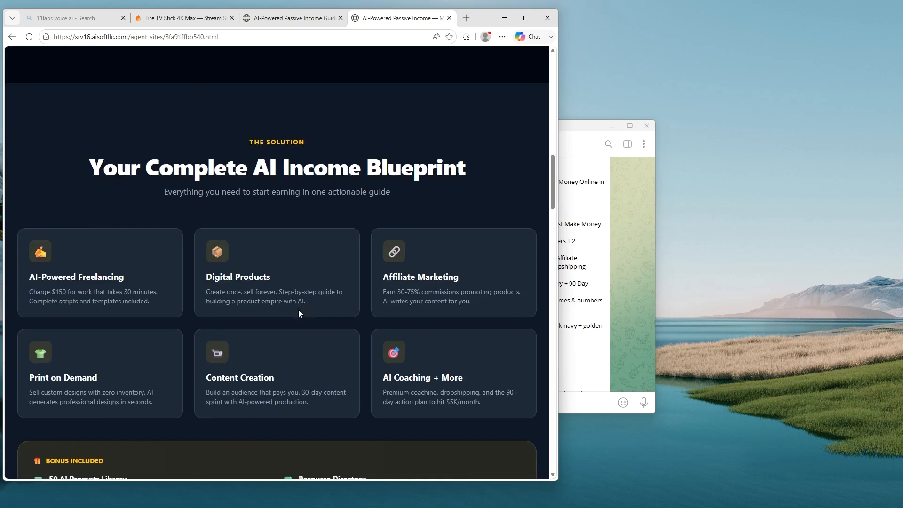
{"action": "scroll", "coordinate": [299, 312], "scroll_direction": "down", "scroll_amount": 20}
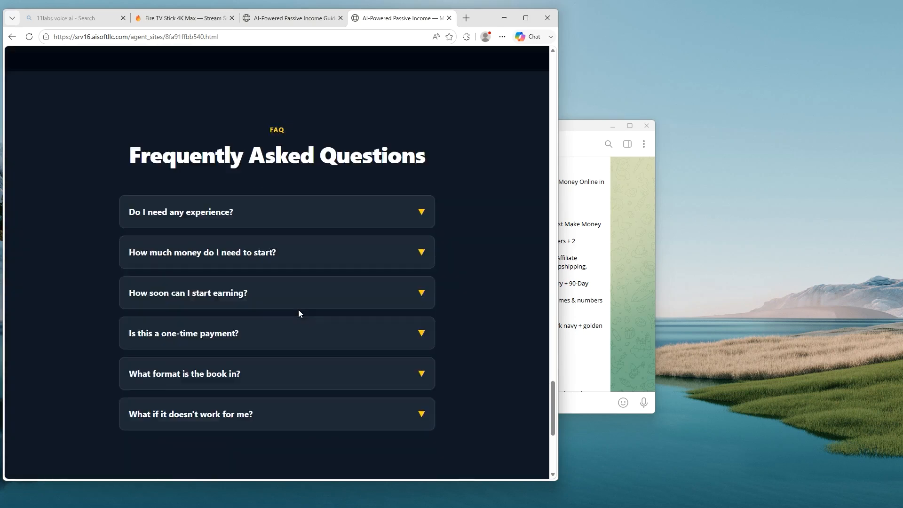
{"action": "scroll", "coordinate": [298, 313], "scroll_direction": "up", "scroll_amount": 15}
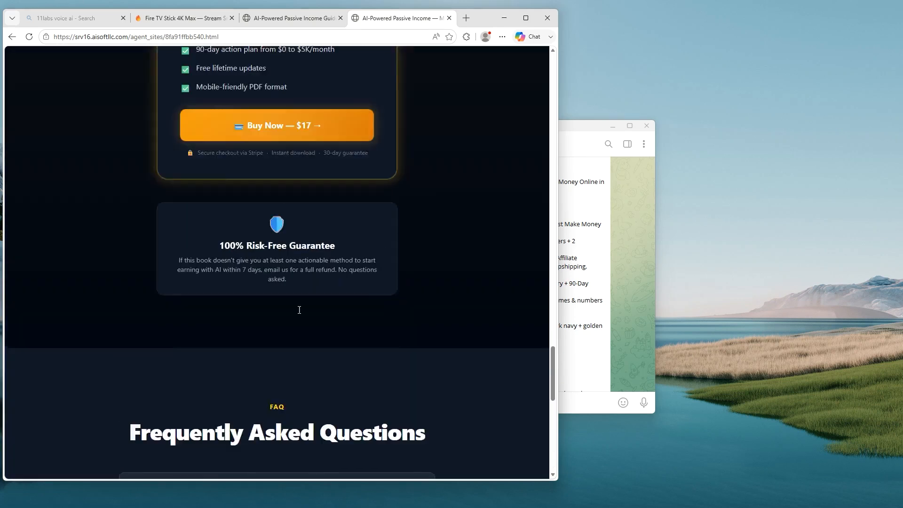
{"action": "scroll", "coordinate": [299, 309], "scroll_direction": "up", "scroll_amount": 20}
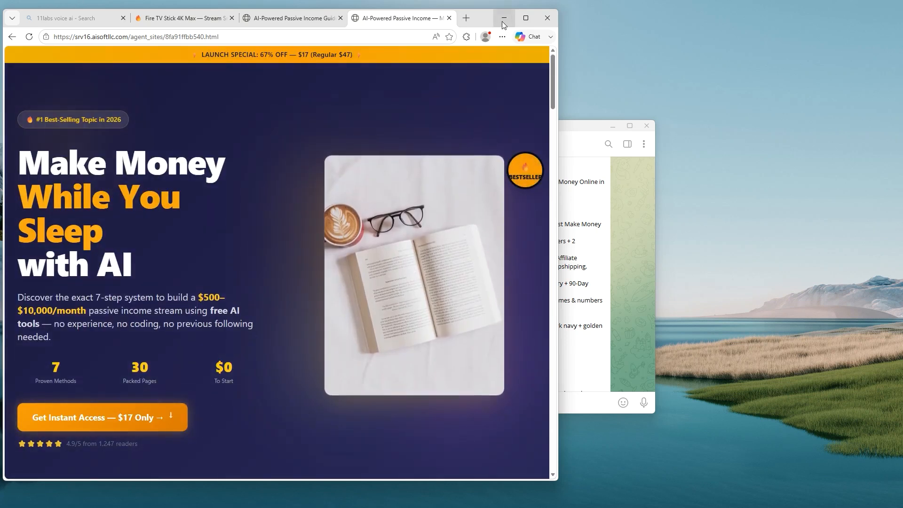
{"action": "left_click", "coordinate": [504, 19]}
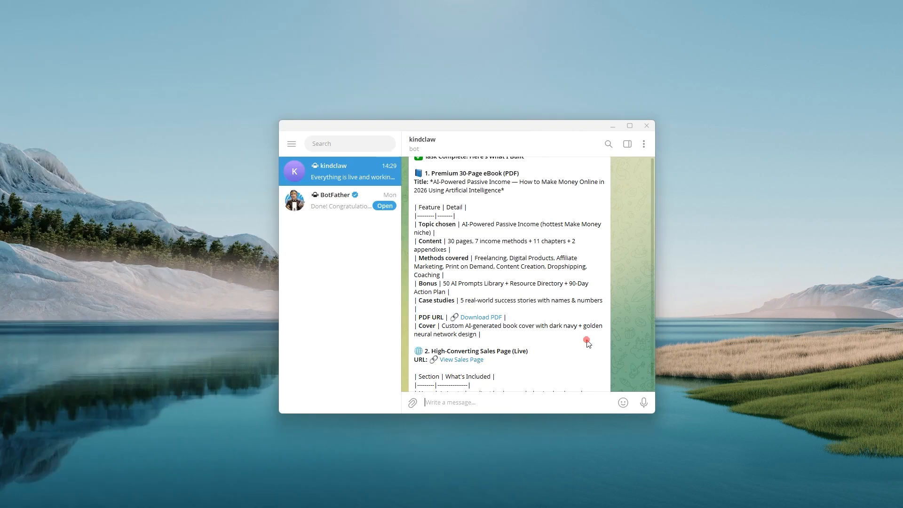
Read kindclaw's report down to 'Everything is published and online!' and switch to Discord.
{"action": "scroll", "coordinate": [562, 335], "scroll_direction": "down", "scroll_amount": 3}
{"action": "scroll", "coordinate": [562, 335], "scroll_direction": "down", "scroll_amount": 5}
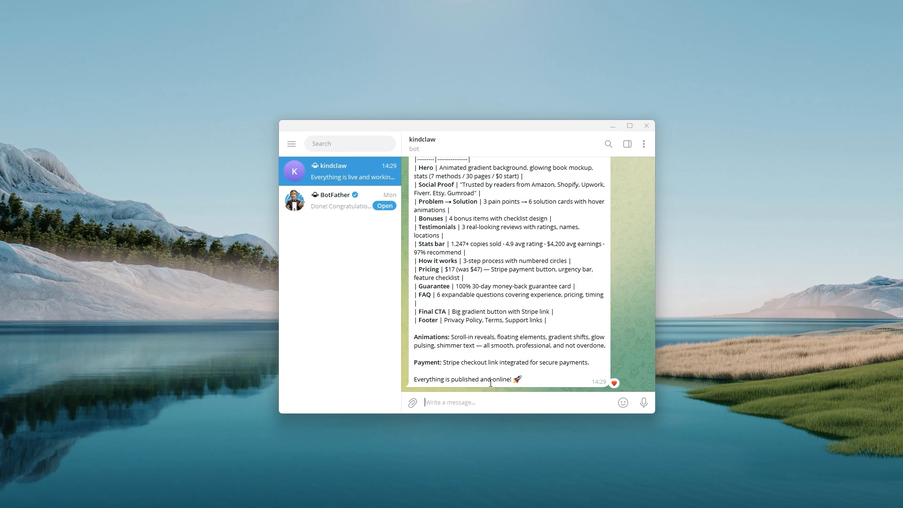
{"action": "key", "text": "alt+Tab"}
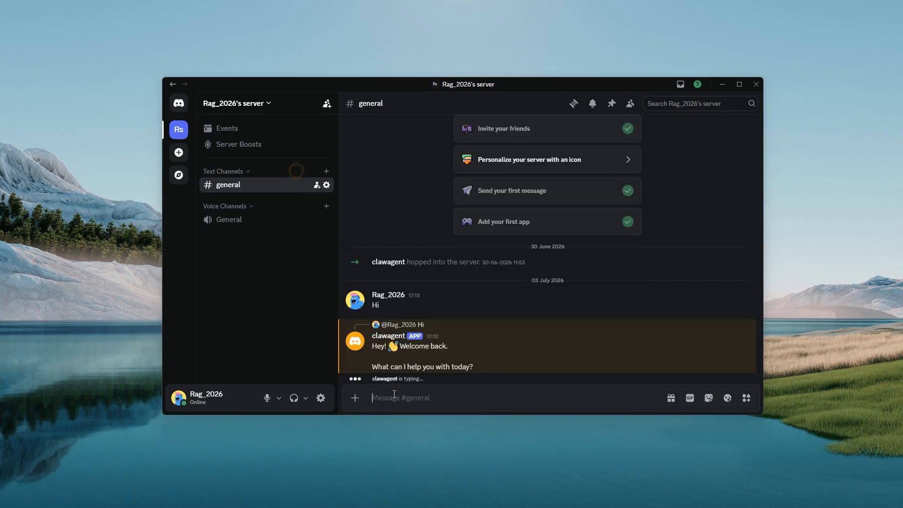
Send clawagent the prompt for an animated, SEO-friendly AI Talker review page on the WordPress site.
{"action": "type", "text": "Create a premium, animated, SEO-friendly review page for AI Talker using my affiliate link (https://aitalker.io) and publish it to my WordPress site. Include vibrant colors, modern UI, comparison tables, pros & cons, FAQs, testimonials, smooth animations, and multiple CTA buttons for maximum conversions."}
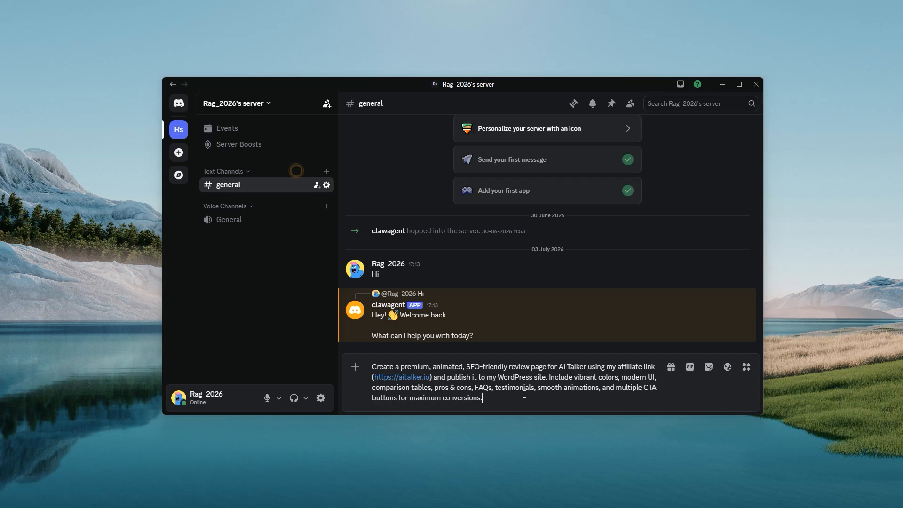
{"action": "key", "text": "Return"}
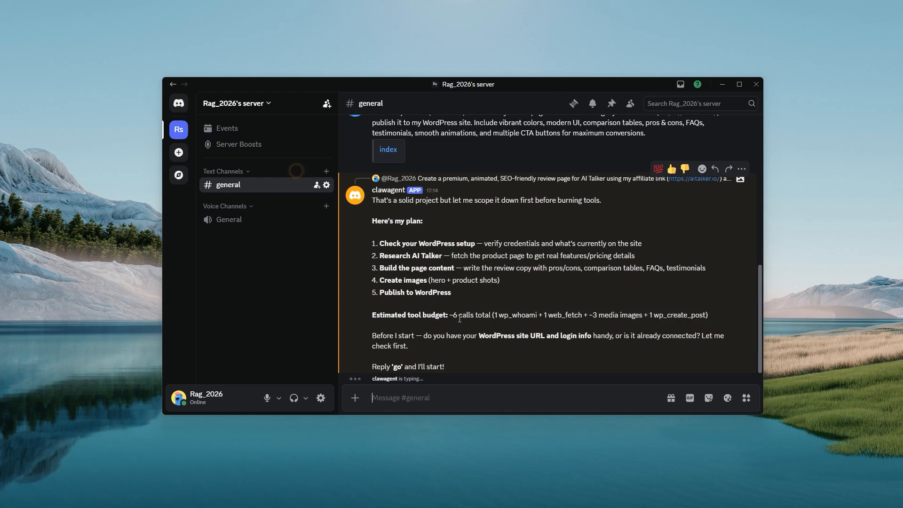
Reply to clawagent's plan that WordPress is already connected, giving the go-ahead.
{"action": "left_click", "coordinate": [400, 397]}
{"action": "type", "text": "WordPress  already connected go"}
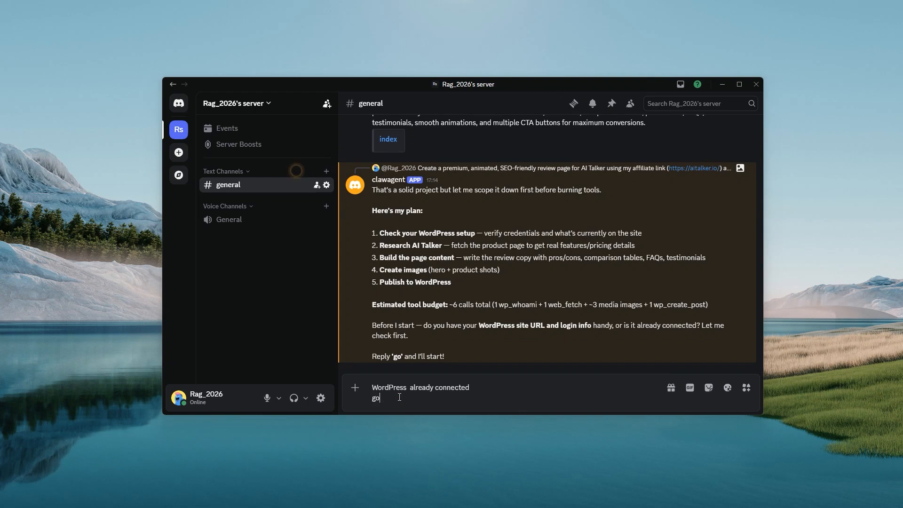
{"action": "key", "text": "Return"}
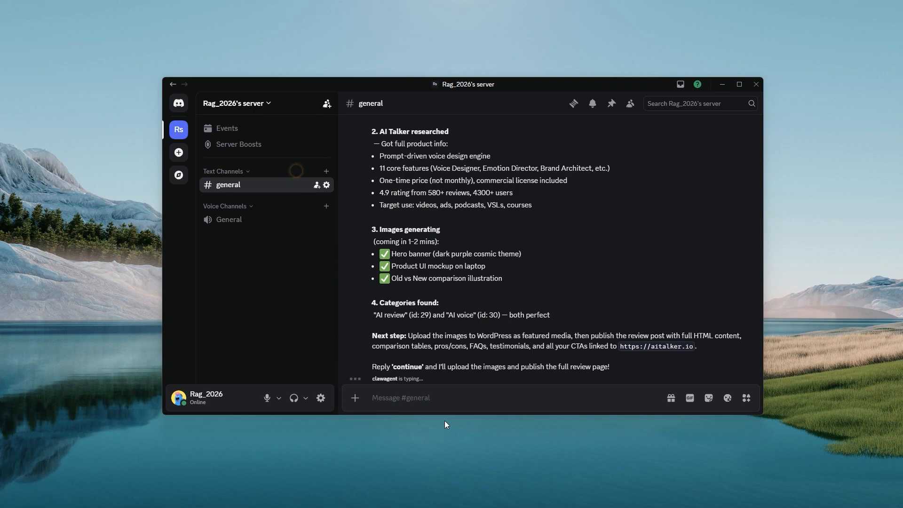
Review the agent's progress report and select the word 'continue' in its message.
{"action": "scroll", "coordinate": [457, 176], "scroll_direction": "up", "scroll_amount": 2}
{"action": "scroll", "coordinate": [458, 176], "scroll_direction": "up", "scroll_amount": 6}
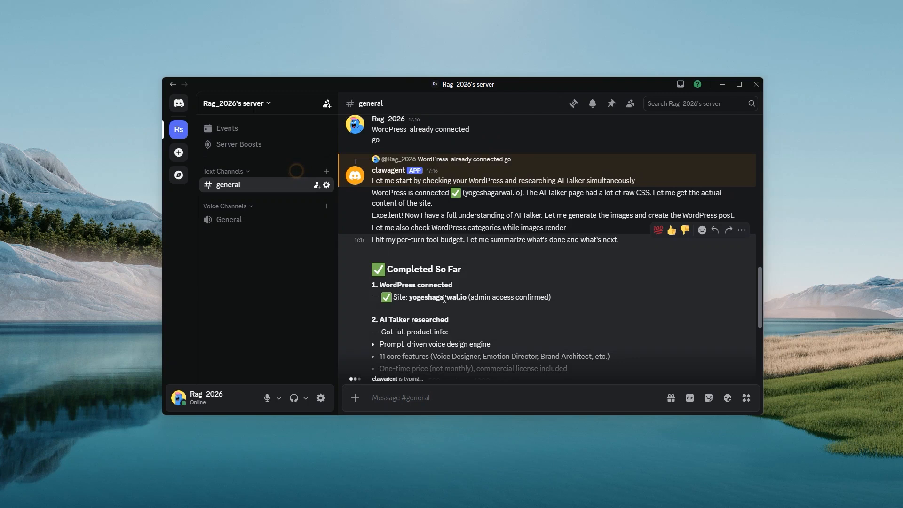
{"action": "scroll", "coordinate": [450, 286], "scroll_direction": "down", "scroll_amount": 2}
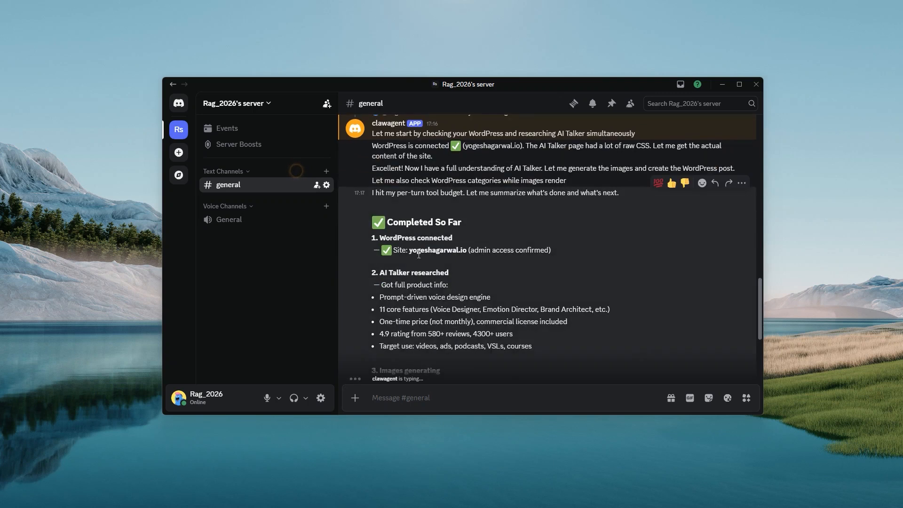
{"action": "scroll", "coordinate": [487, 258], "scroll_direction": "down", "scroll_amount": 4}
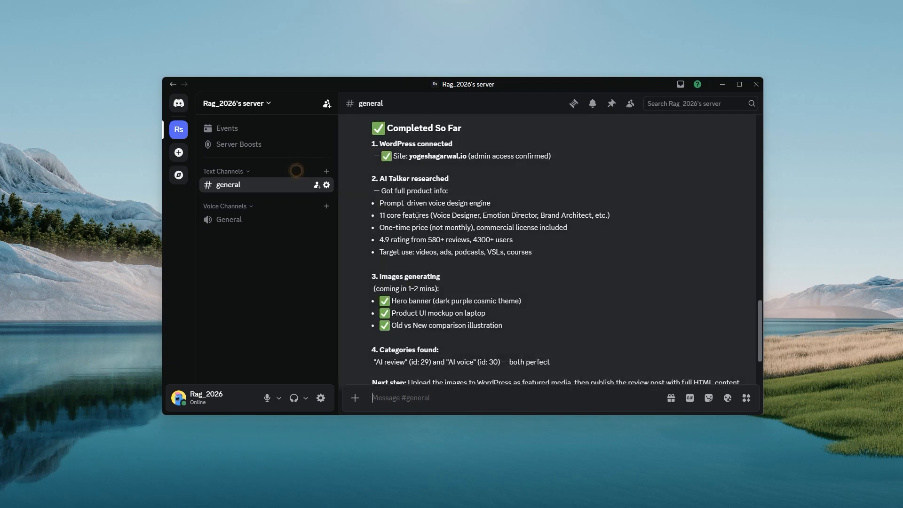
{"action": "scroll", "coordinate": [428, 275], "scroll_direction": "down", "scroll_amount": 2}
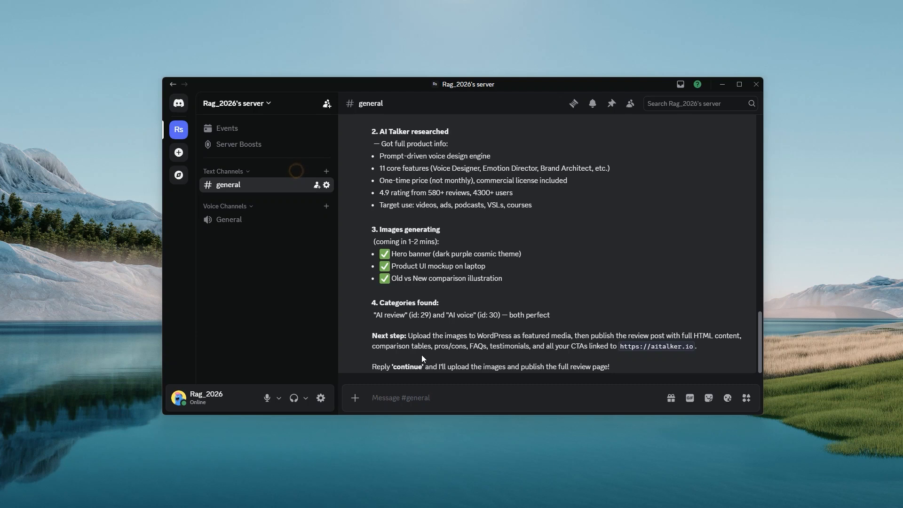
{"action": "double_click", "coordinate": [394, 367]}
Reply 'continue' to clawagent so it publishes the AI Talker review.
{"action": "key", "text": "ctrl+c"}
{"action": "key", "text": "ctrl+v"}
{"action": "key", "text": "Return"}
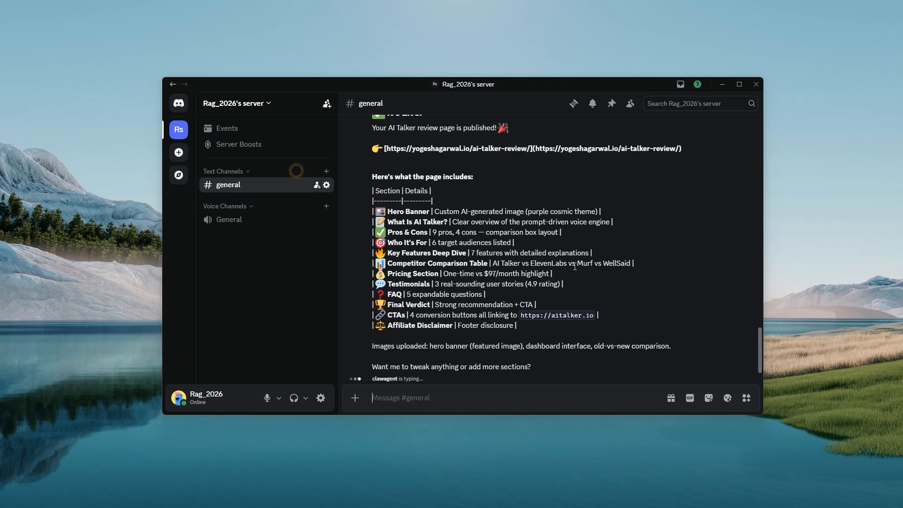
{"action": "scroll", "coordinate": [503, 193], "scroll_direction": "up", "scroll_amount": 3}
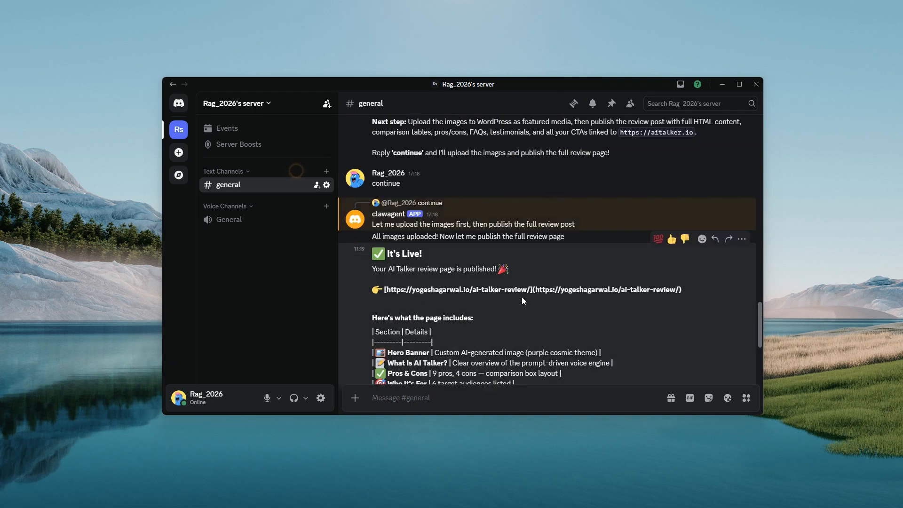
{"action": "scroll", "coordinate": [525, 301], "scroll_direction": "down", "scroll_amount": 1}
Open the published AI Talker review URL in the browser.
{"action": "left_click_drag", "start_coordinate": [386, 242], "coordinate": [530, 242]}
{"action": "right_click", "coordinate": [514, 243]}
{"action": "left_click", "coordinate": [538, 223]}
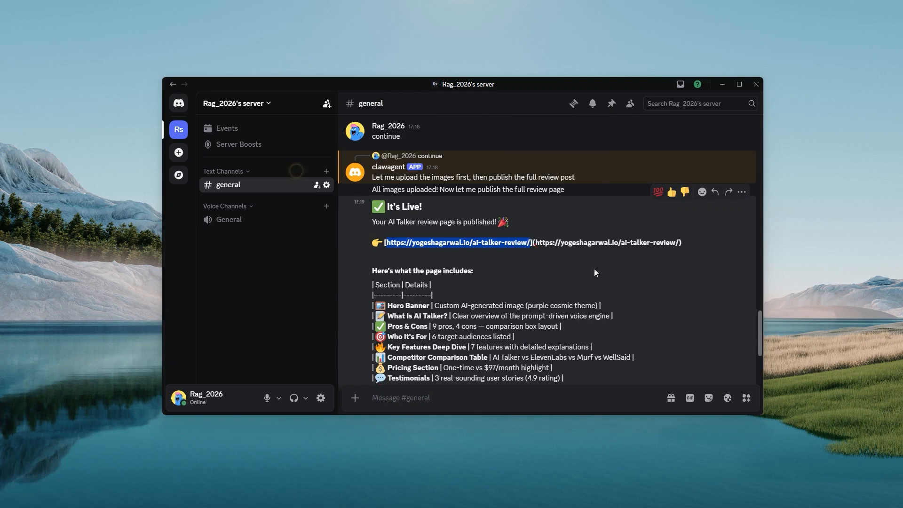
{"action": "left_click", "coordinate": [364, 18]}
{"action": "left_click", "coordinate": [359, 34]}
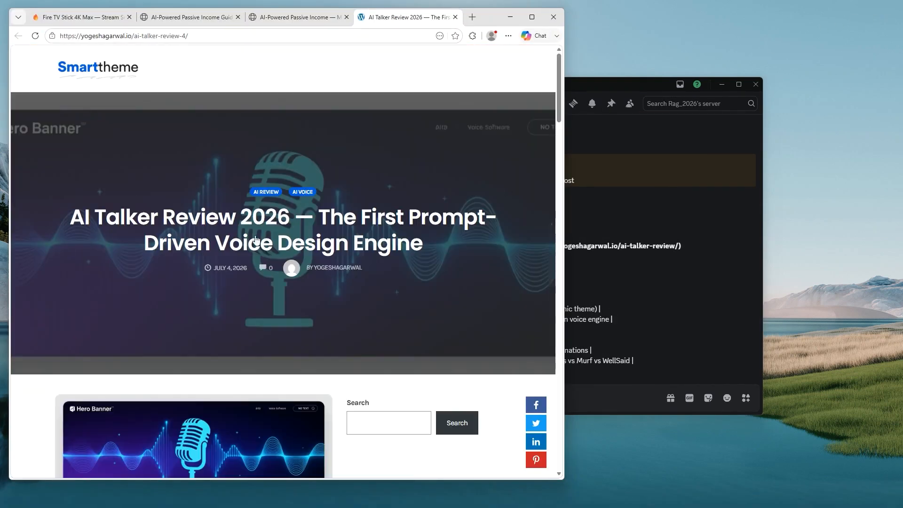
Scroll the live 'AI Talker Review 2026' page from hero banner to final verdict, then return to Discord.
{"action": "scroll", "coordinate": [307, 267], "scroll_direction": "down", "scroll_amount": 3}
{"action": "scroll", "coordinate": [307, 267], "scroll_direction": "down", "scroll_amount": 2}
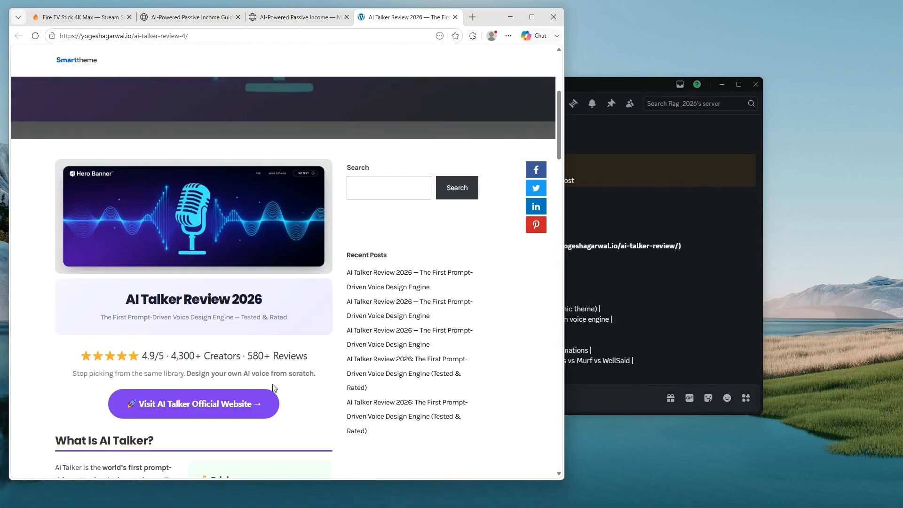
{"action": "scroll", "coordinate": [266, 296], "scroll_direction": "down", "scroll_amount": 5}
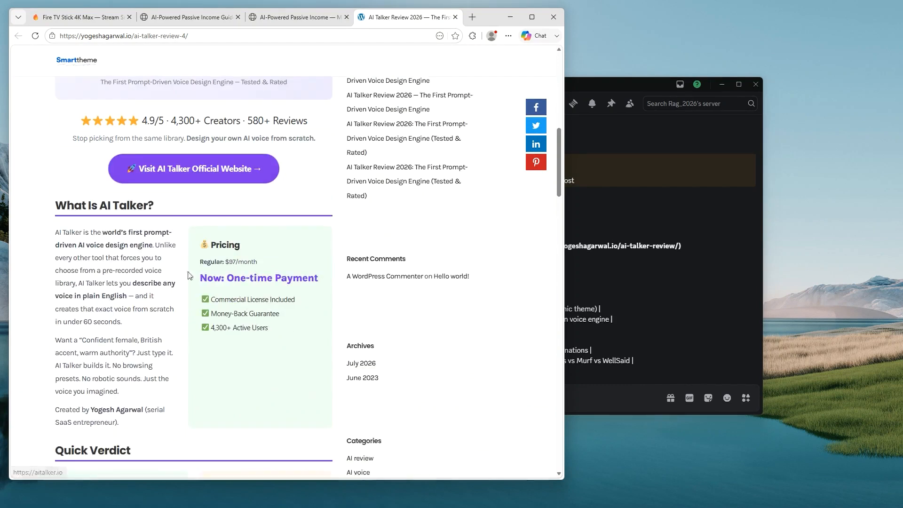
{"action": "scroll", "coordinate": [221, 306], "scroll_direction": "down", "scroll_amount": 5}
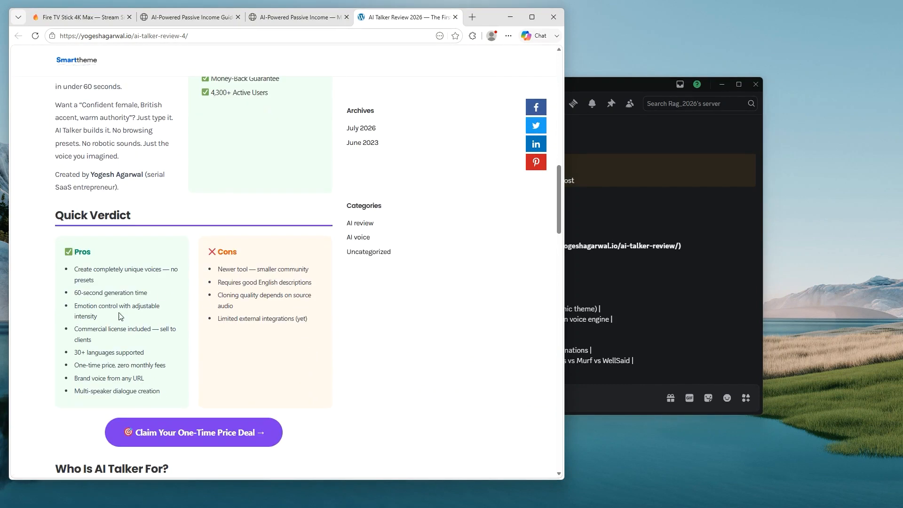
{"action": "scroll", "coordinate": [237, 347], "scroll_direction": "down", "scroll_amount": 5}
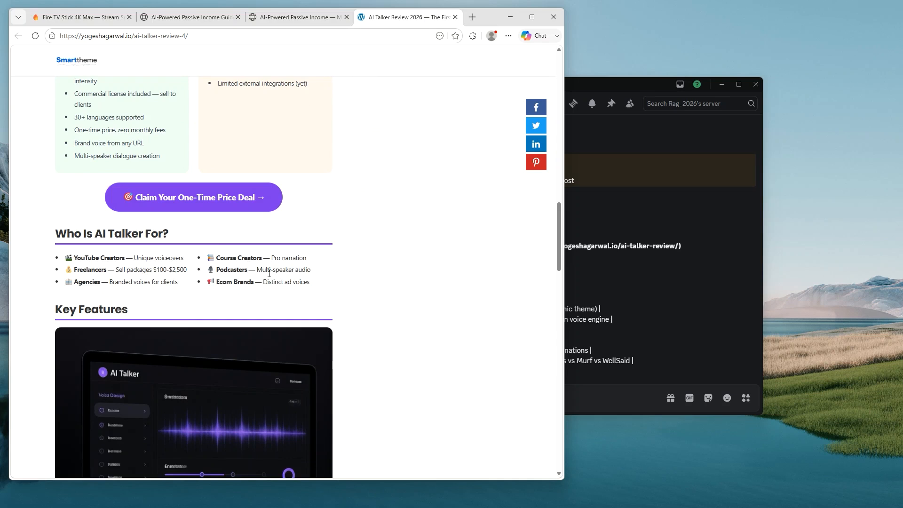
{"action": "scroll", "coordinate": [269, 274], "scroll_direction": "down", "scroll_amount": 8}
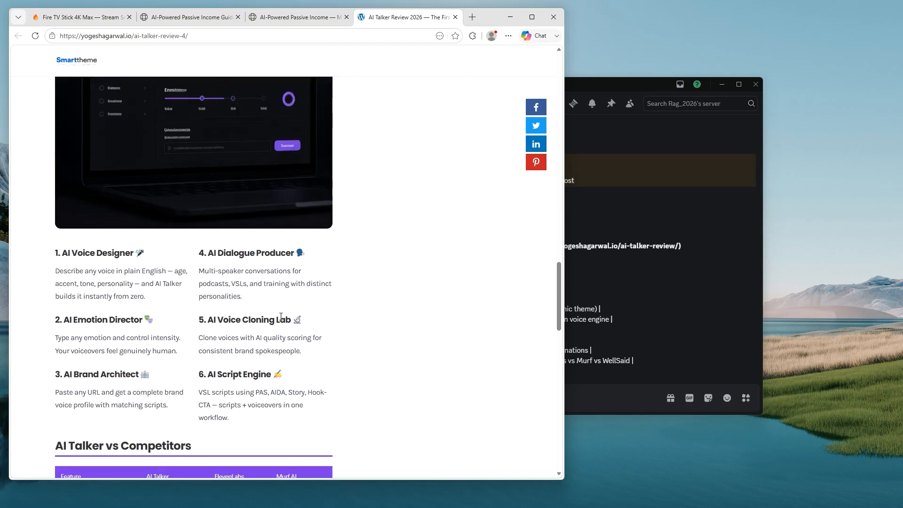
{"action": "scroll", "coordinate": [281, 316], "scroll_direction": "down", "scroll_amount": 5}
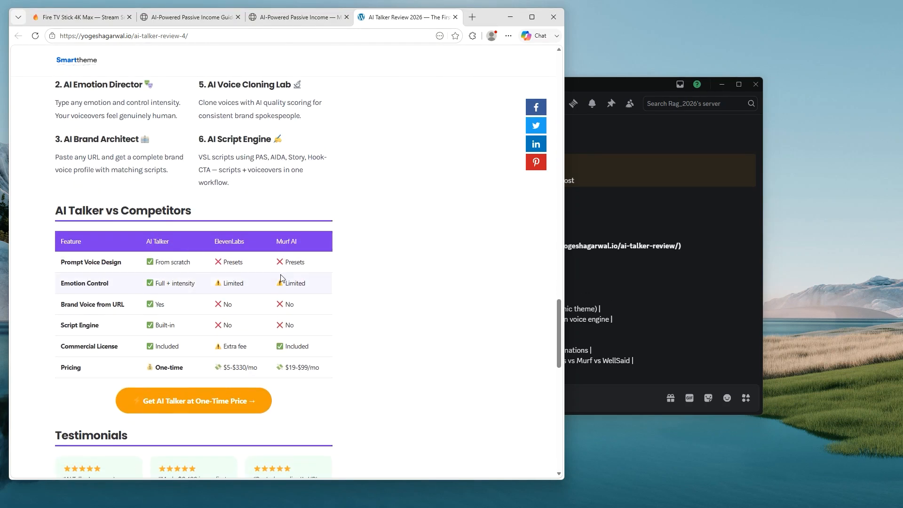
{"action": "scroll", "coordinate": [294, 384], "scroll_direction": "down", "scroll_amount": 1}
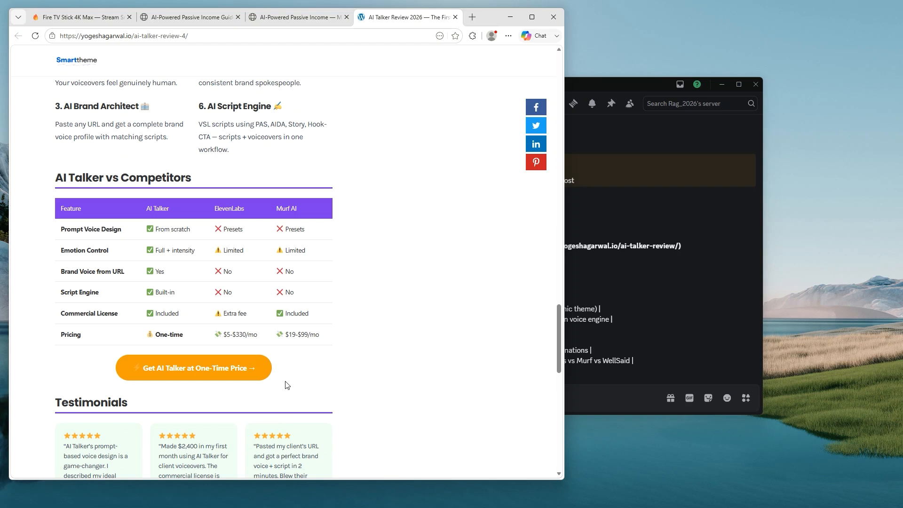
{"action": "scroll", "coordinate": [285, 383], "scroll_direction": "up", "scroll_amount": 1}
{"action": "scroll", "coordinate": [291, 385], "scroll_direction": "down", "scroll_amount": 5}
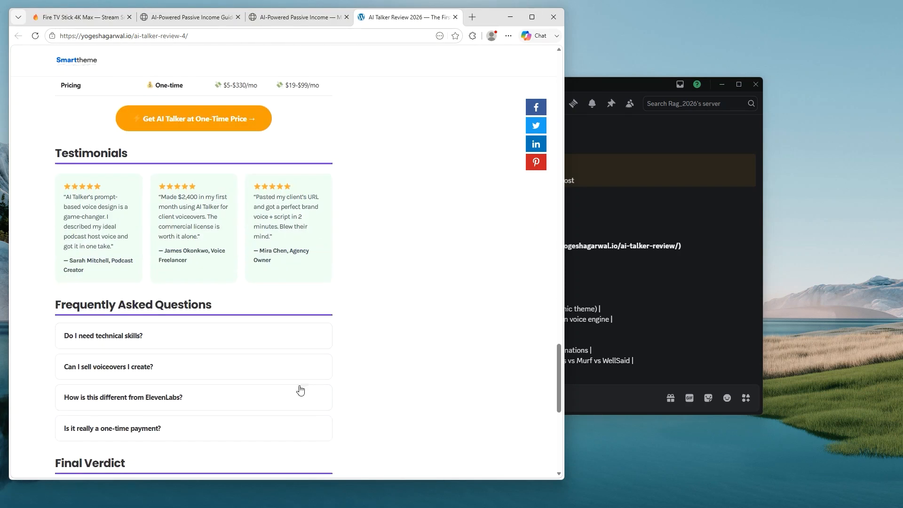
{"action": "scroll", "coordinate": [260, 281], "scroll_direction": "down", "scroll_amount": 5}
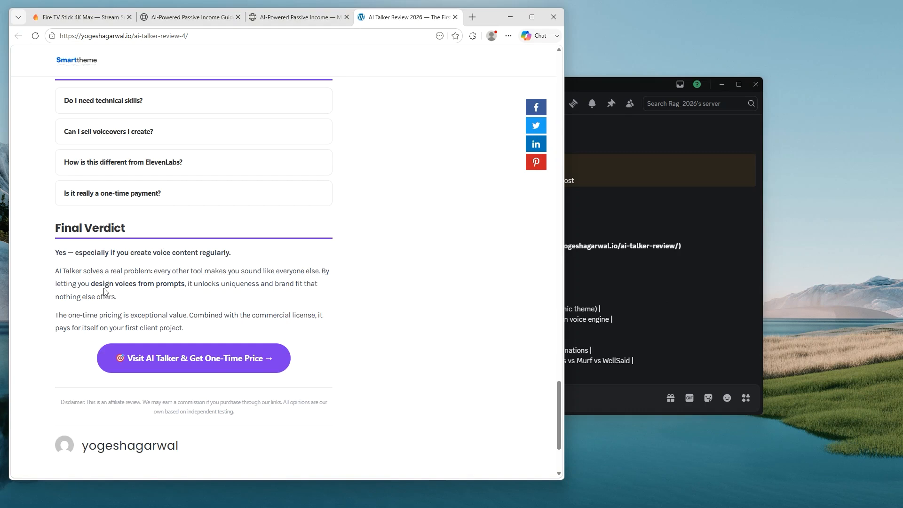
{"action": "scroll", "coordinate": [165, 399], "scroll_direction": "down", "scroll_amount": 3}
{"action": "scroll", "coordinate": [276, 362], "scroll_direction": "up", "scroll_amount": 20}
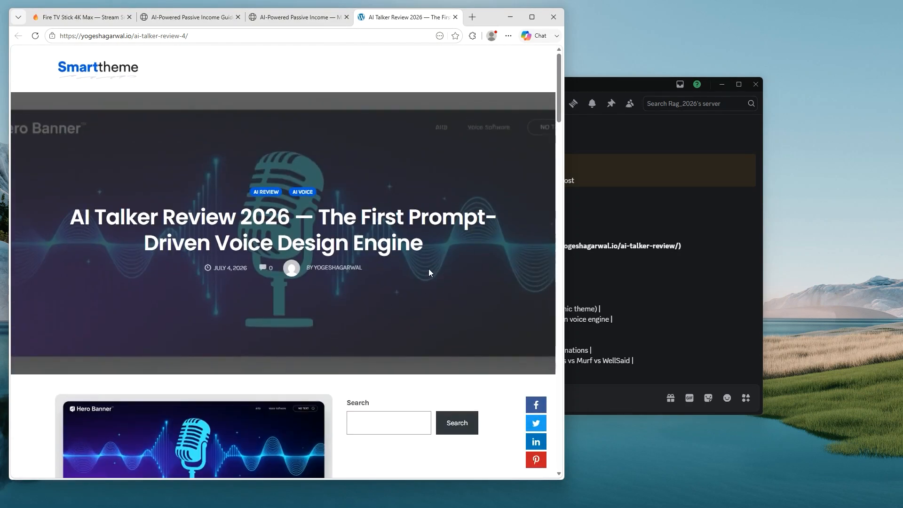
{"action": "left_click", "coordinate": [634, 82]}
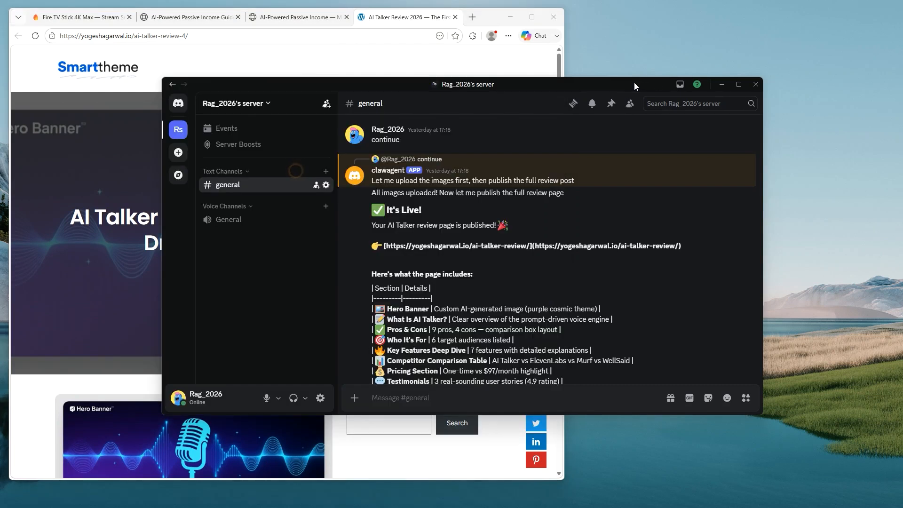
Minimize Edge and return to the bottom of clawagent's published-review report in #general.
{"action": "left_click", "coordinate": [516, 17]}
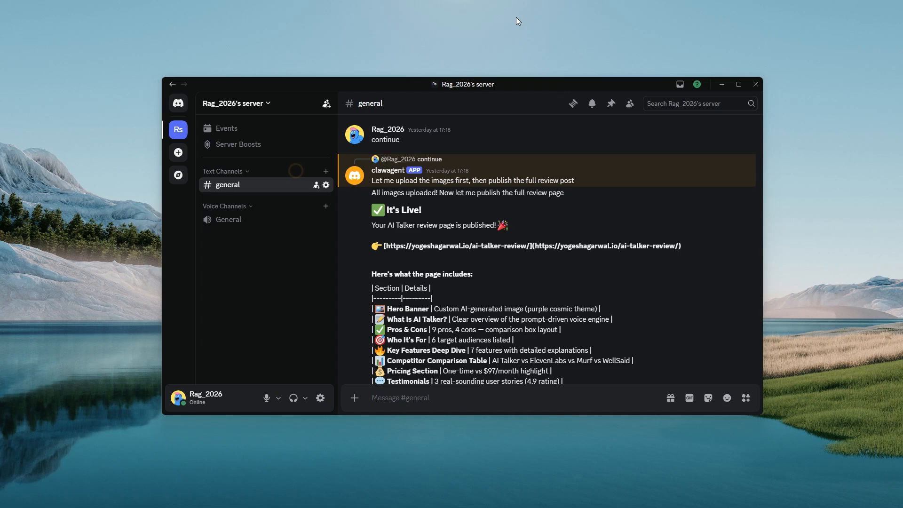
{"action": "scroll", "coordinate": [517, 282], "scroll_direction": "down", "scroll_amount": 3}
{"action": "left_click", "coordinate": [398, 397]}
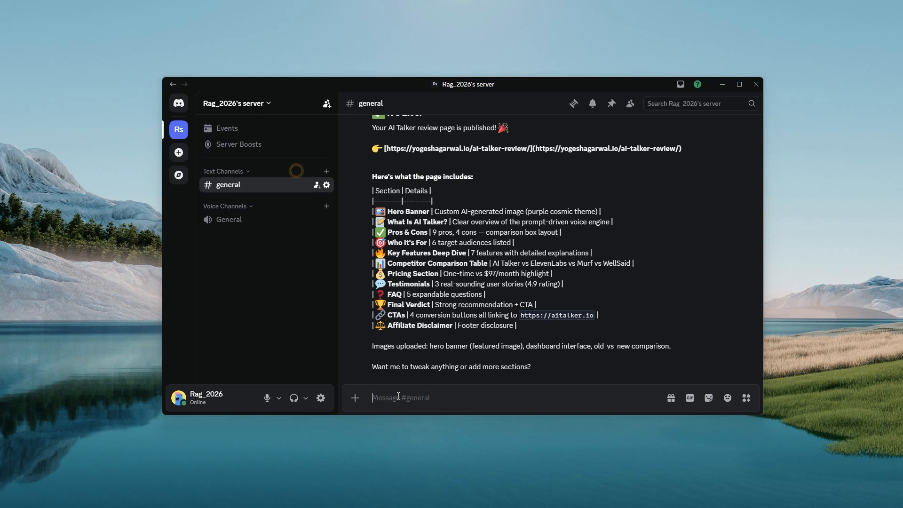
Send clawagent the prompt for five AI Talker emails scheduled to AWeber list01, 12 hours apart.
{"action": "key", "text": "ctrl+v"}
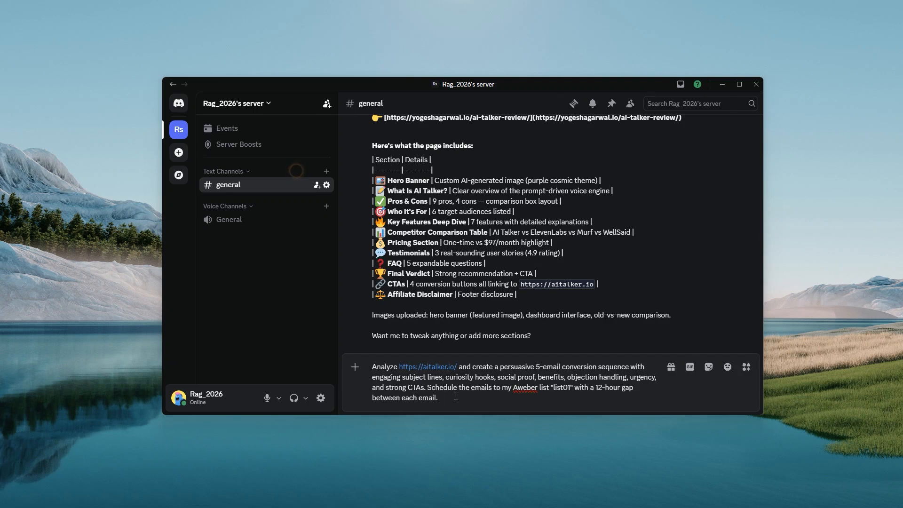
{"action": "key", "text": "Return"}
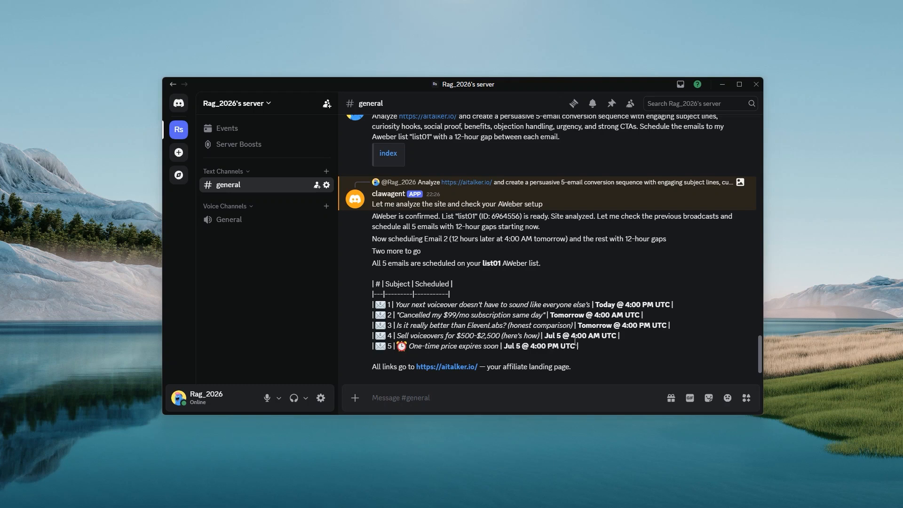
Open AWeber's scheduled messages and preview the 'Stop sounding like everyone else' email.
{"action": "left_click", "coordinate": [463, 498]}
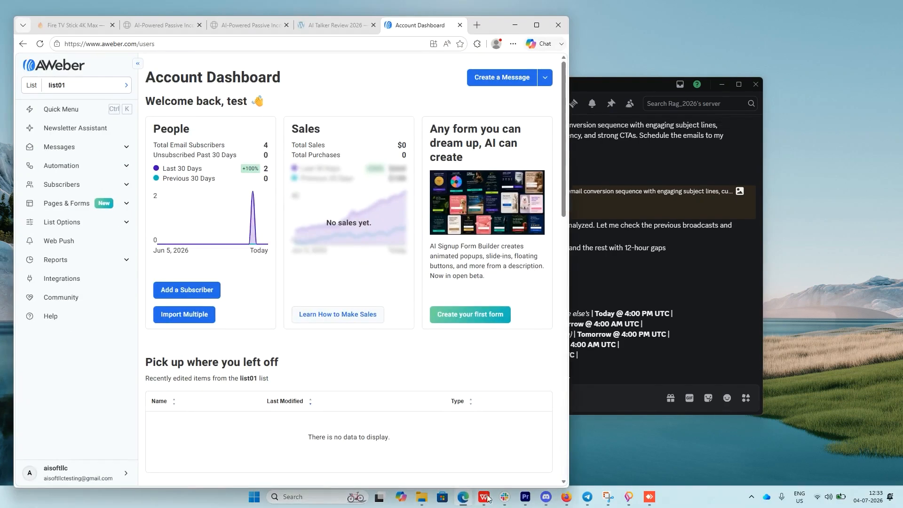
{"action": "left_click", "coordinate": [79, 149]}
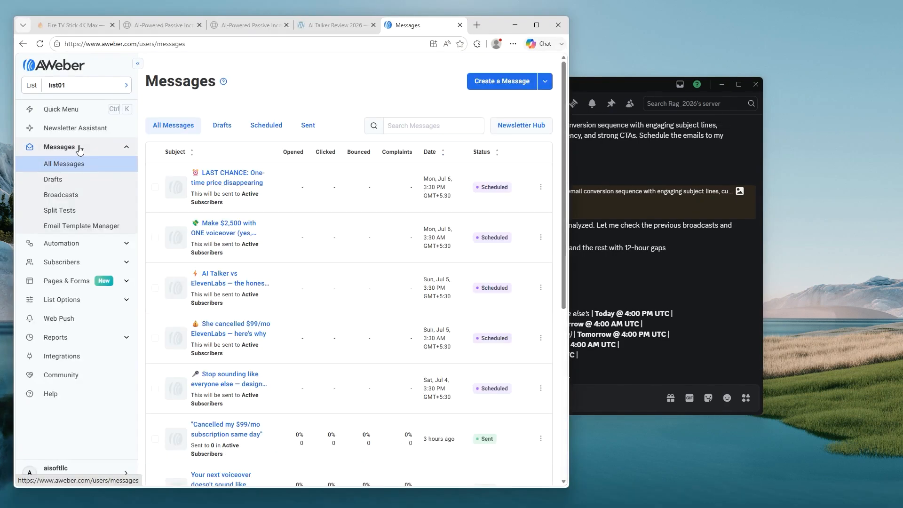
{"action": "left_click", "coordinate": [266, 126]}
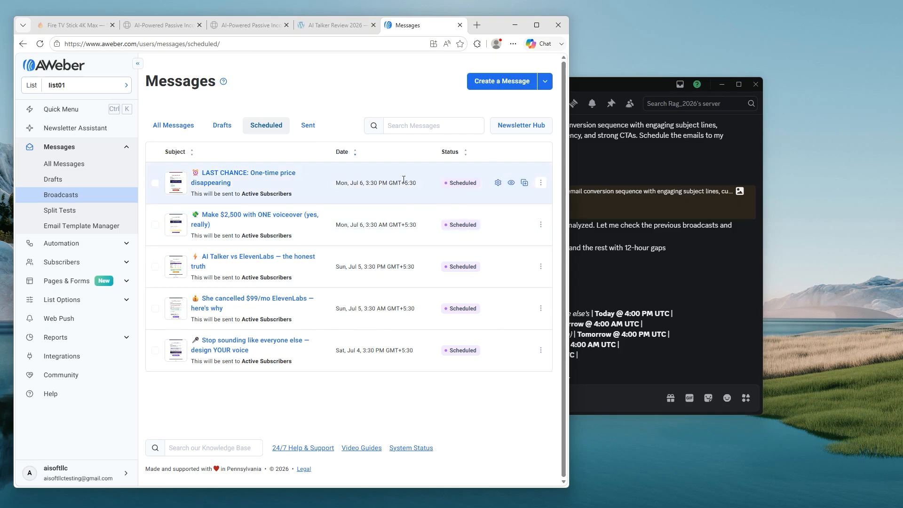
{"action": "left_click", "coordinate": [511, 351]}
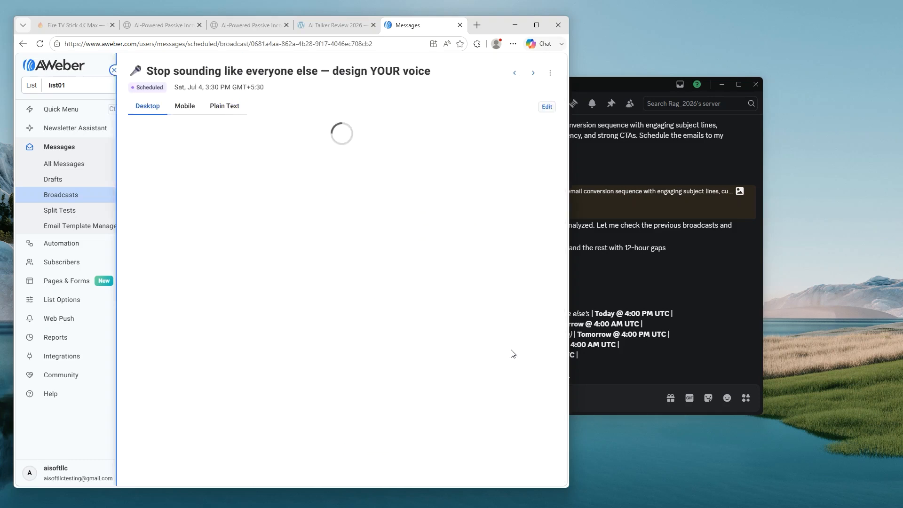
{"action": "left_click", "coordinate": [114, 70]}
Preview the 'AI Talker vs ElevenLabs' scheduled email.
{"action": "left_click", "coordinate": [511, 260]}
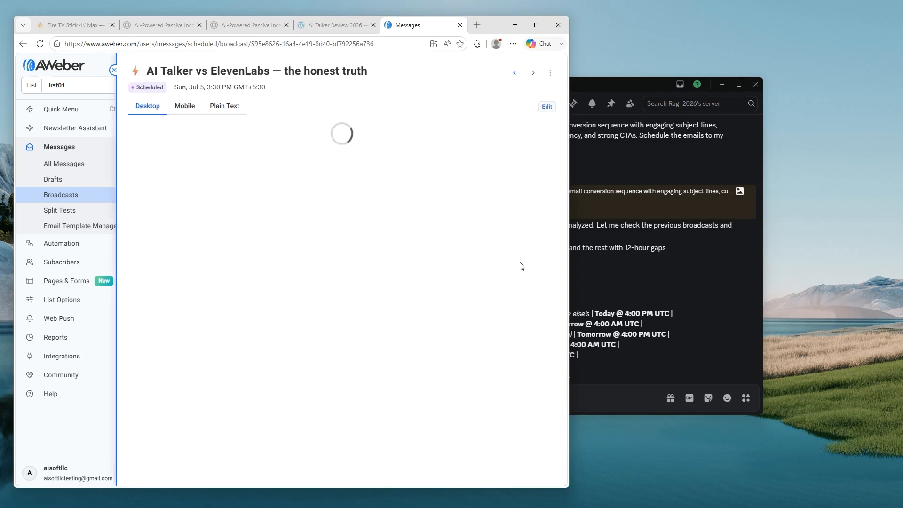
{"action": "scroll", "coordinate": [438, 328], "scroll_direction": "down", "scroll_amount": 3}
{"action": "scroll", "coordinate": [435, 344], "scroll_direction": "down", "scroll_amount": 2}
{"action": "scroll", "coordinate": [442, 230], "scroll_direction": "up", "scroll_amount": 4}
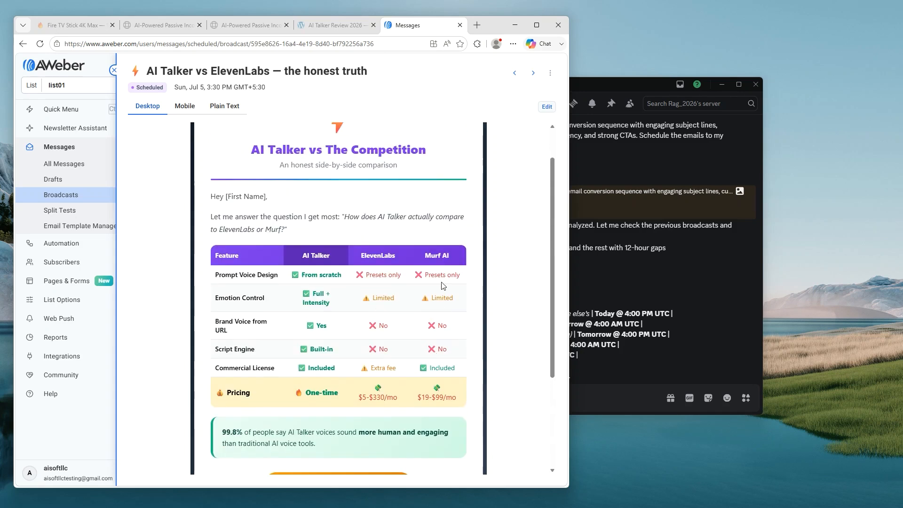
{"action": "left_click", "coordinate": [114, 71]}
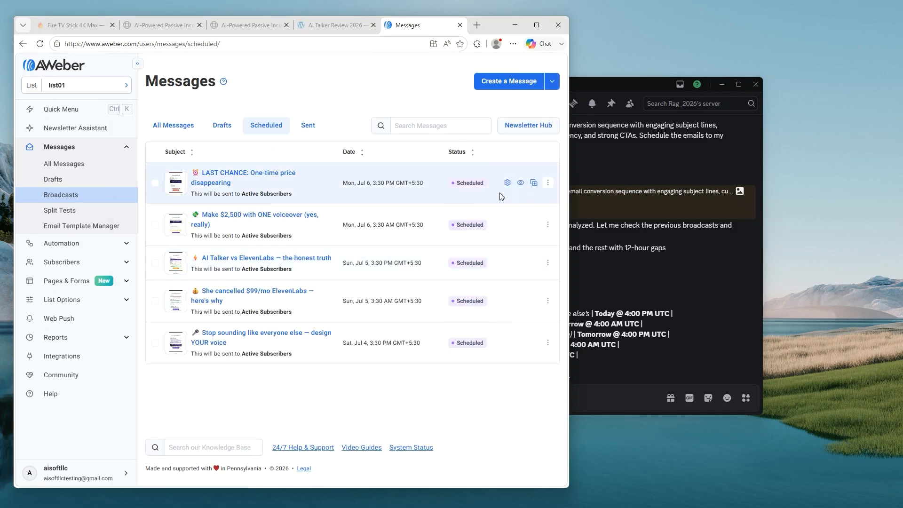
Preview the 'LAST CHANCE' and 'Make $2,500 with ONE voiceover' emails, then return to Discord.
{"action": "left_click", "coordinate": [519, 183]}
{"action": "scroll", "coordinate": [428, 292], "scroll_direction": "down", "scroll_amount": 5}
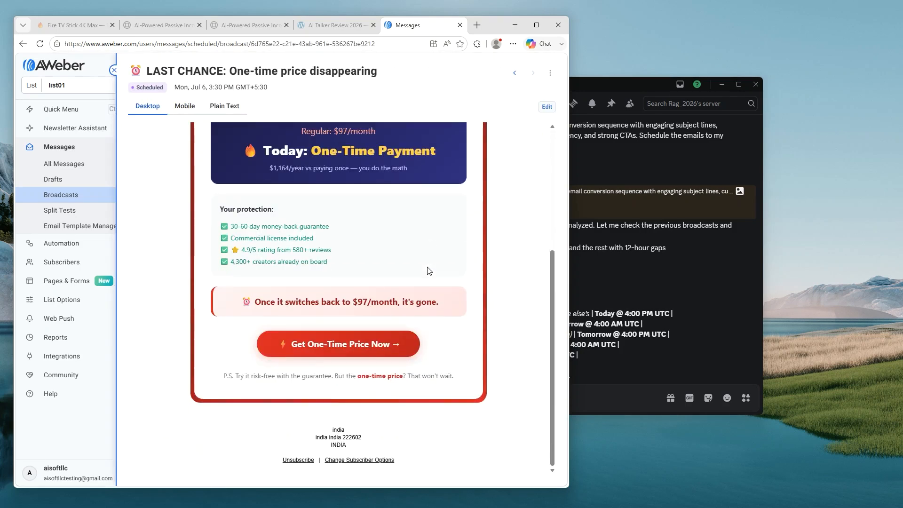
{"action": "scroll", "coordinate": [428, 293], "scroll_direction": "up", "scroll_amount": 5}
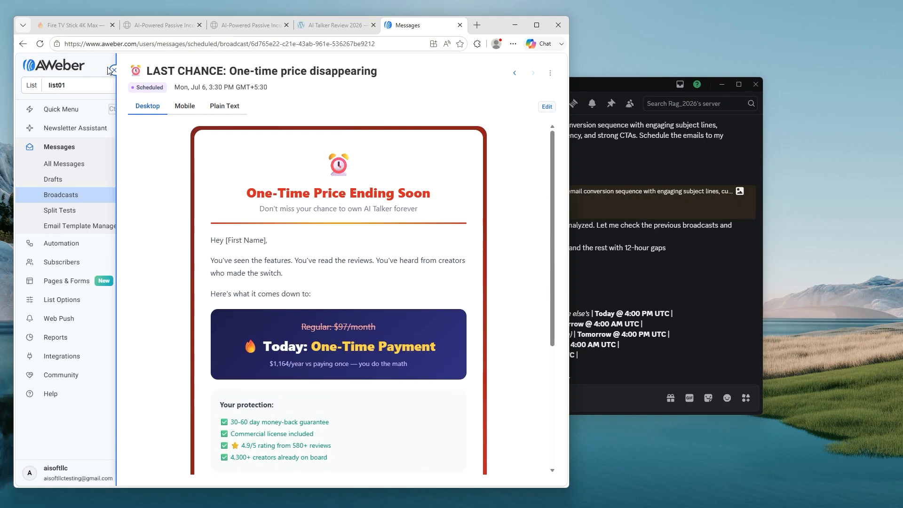
{"action": "left_click", "coordinate": [114, 70]}
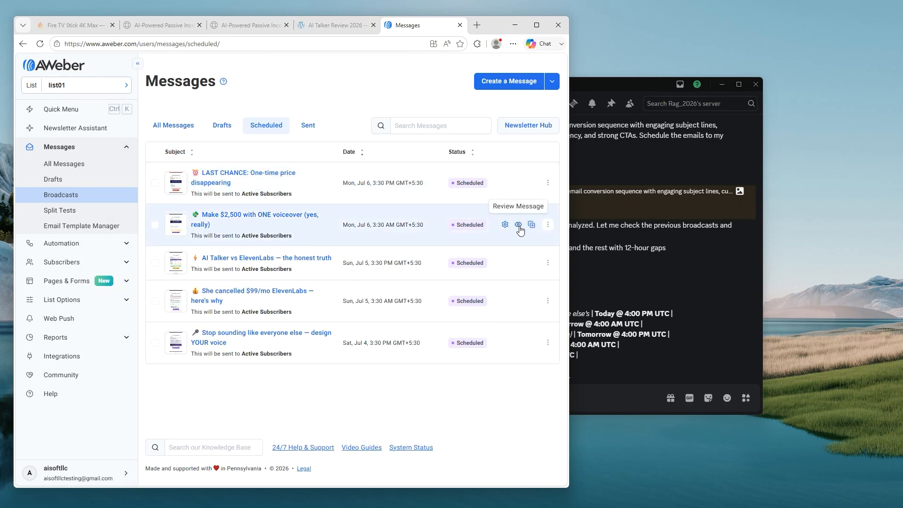
{"action": "left_click", "coordinate": [519, 225]}
{"action": "scroll", "coordinate": [474, 234], "scroll_direction": "down", "scroll_amount": 5}
{"action": "scroll", "coordinate": [473, 238], "scroll_direction": "up", "scroll_amount": 5}
{"action": "left_click", "coordinate": [113, 70]}
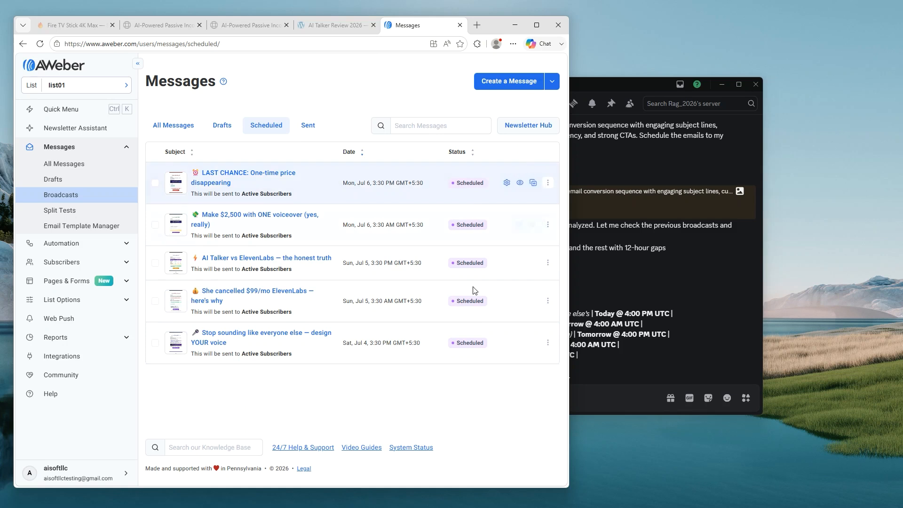
{"action": "left_click", "coordinate": [581, 203]}
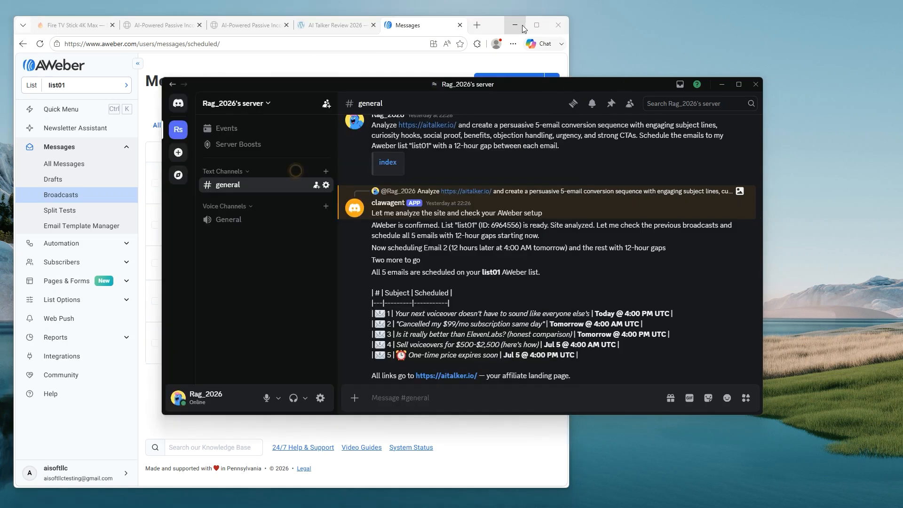
Send clawagent the request for a top-5 ClickBank Self Help comparison site and 7-day email sequence.
{"action": "left_click", "coordinate": [522, 25]}
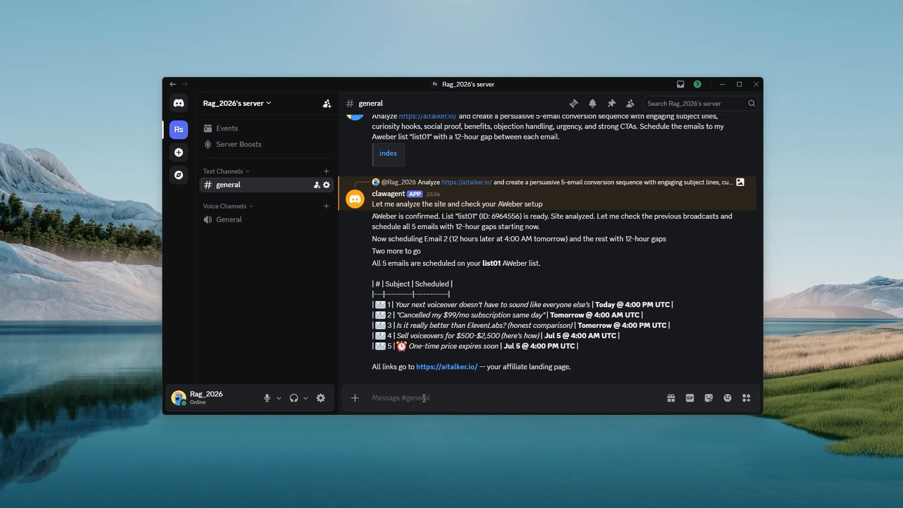
{"action": "left_click", "coordinate": [438, 400]}
{"action": "type", "text": "Find the top 5 ClickBank Self Help products by Gravity, build a premium animated comparison review website with my affiliate links, persuasive reviews, comparison tables, testimonials, FAQs, and strong CTA buttons. Then create a high-converting 7-day email sequence and schedule it to my connected email list every 24 hours."}
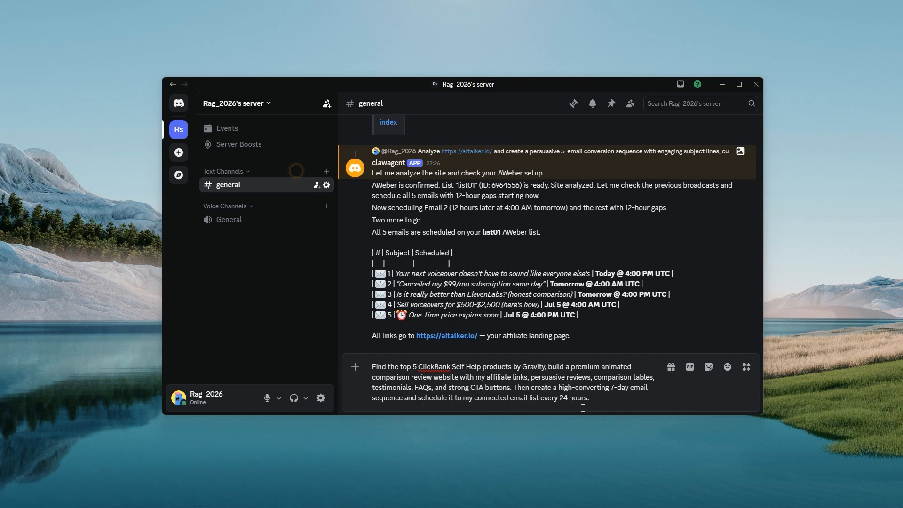
{"action": "key", "text": "Return"}
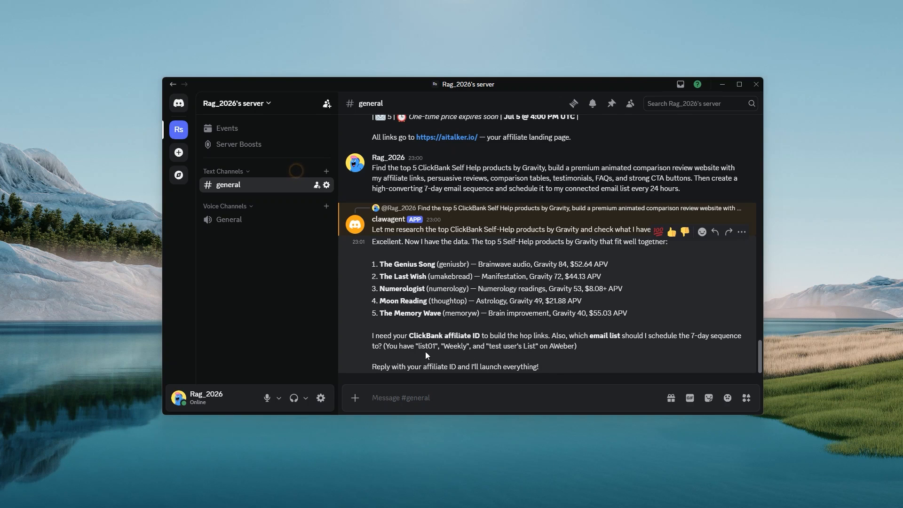
Answer the agent's question with the ClickBank affiliate ID and list01 as the email list.
{"action": "left_click_drag", "start_coordinate": [373, 335], "coordinate": [588, 348]}
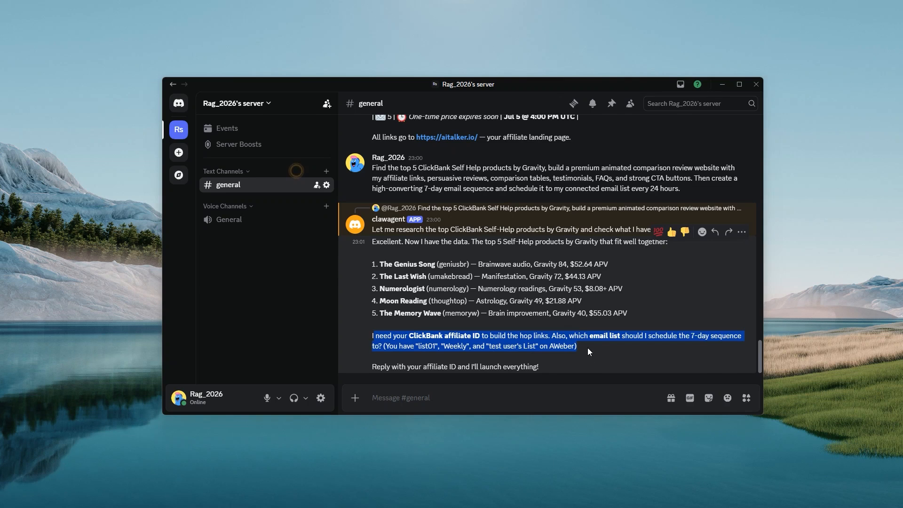
{"action": "left_click", "coordinate": [588, 348]}
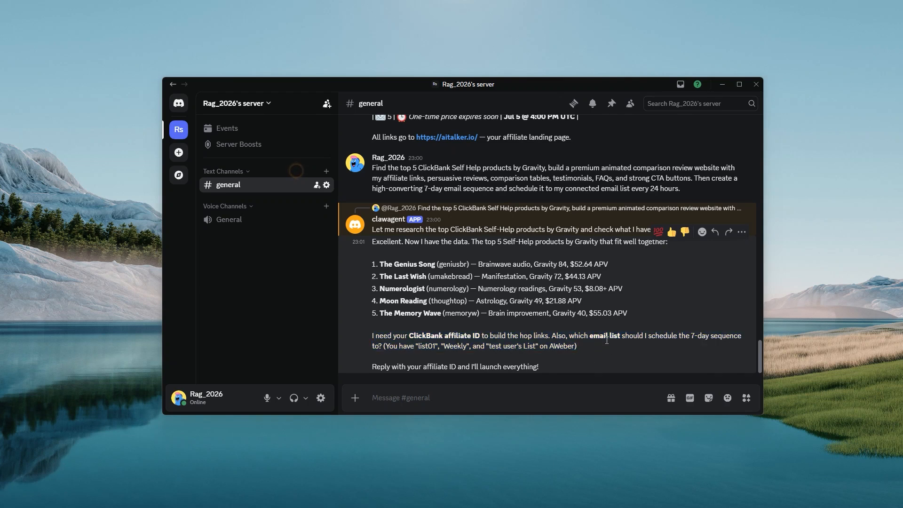
{"action": "type", "text": "ClickBank affiliate ID - yogeshaffiliate Use Aweber-list01 for email list"}
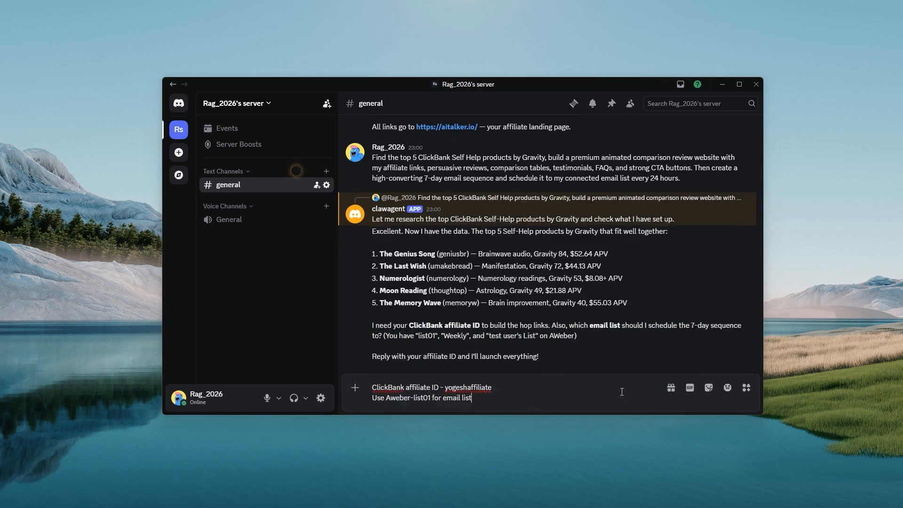
{"action": "key", "text": "Return"}
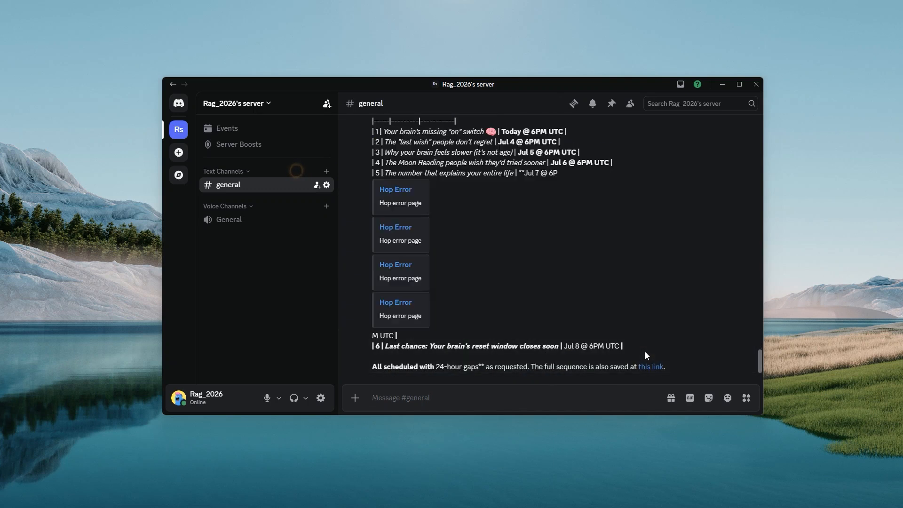
{"action": "scroll", "coordinate": [645, 353], "scroll_direction": "up", "scroll_amount": 5}
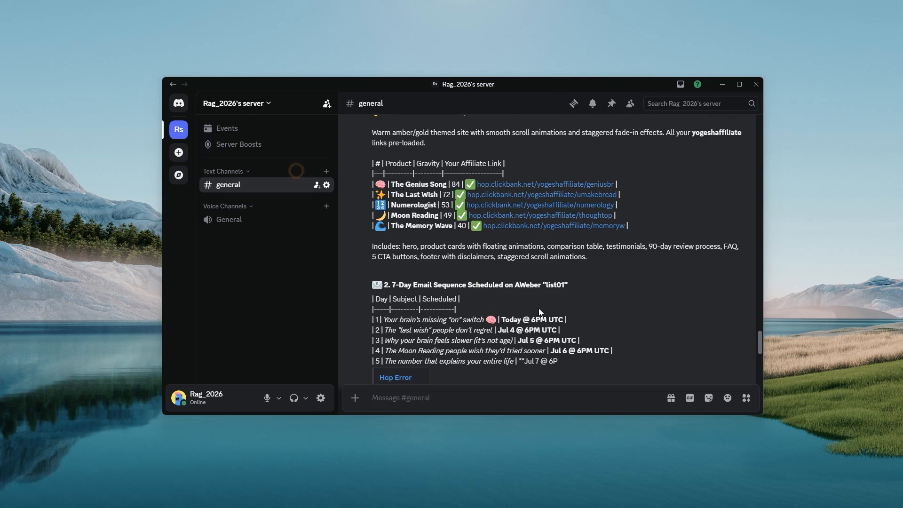
Visit the MindfulPath site and scroll down to its 'Ready to Transform Your Life?' section and footer.
{"action": "scroll", "coordinate": [493, 197], "scroll_direction": "up", "scroll_amount": 3}
{"action": "left_click", "coordinate": [483, 252]}
{"action": "left_click", "coordinate": [513, 292]}
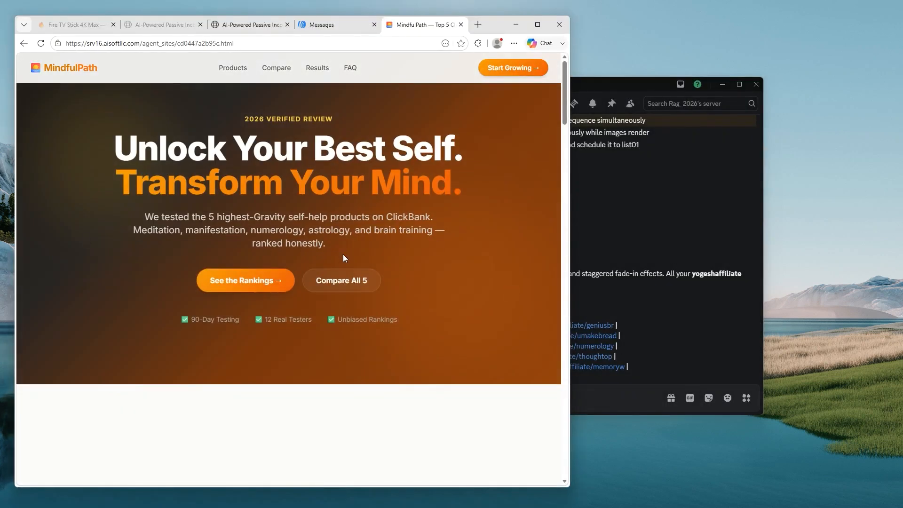
{"action": "scroll", "coordinate": [343, 257], "scroll_direction": "down", "scroll_amount": 5}
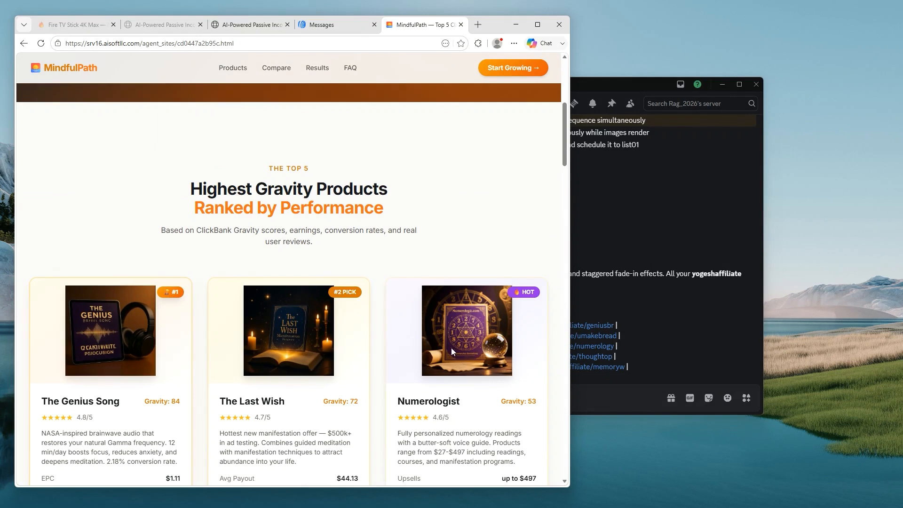
{"action": "scroll", "coordinate": [450, 348], "scroll_direction": "down", "scroll_amount": 5}
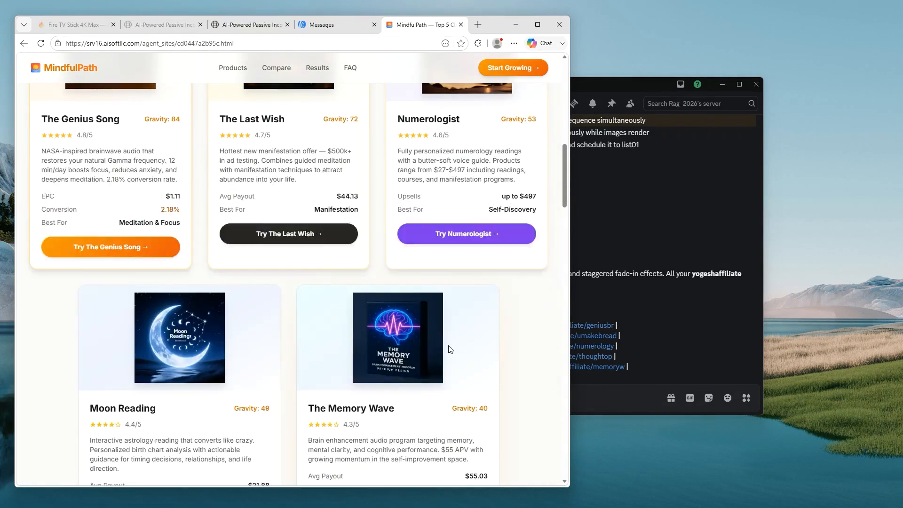
{"action": "scroll", "coordinate": [451, 348], "scroll_direction": "down", "scroll_amount": 9}
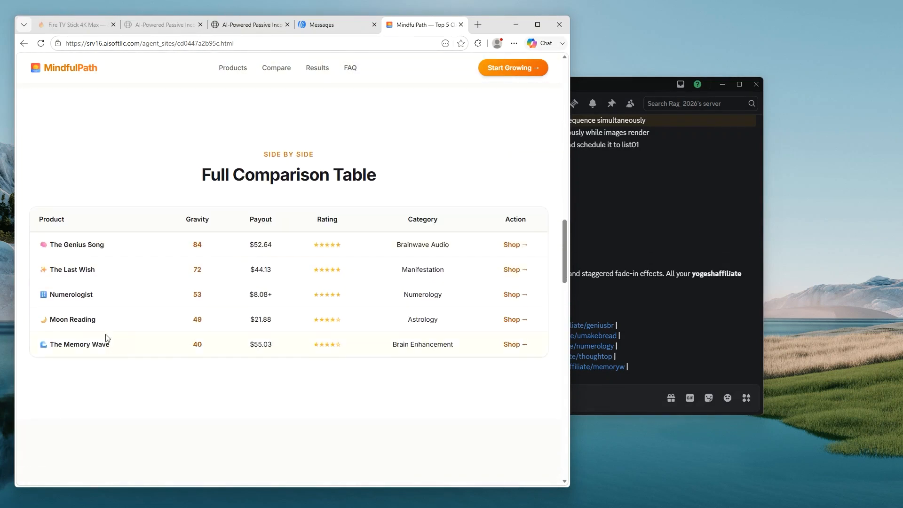
{"action": "scroll", "coordinate": [301, 295], "scroll_direction": "down", "scroll_amount": 5}
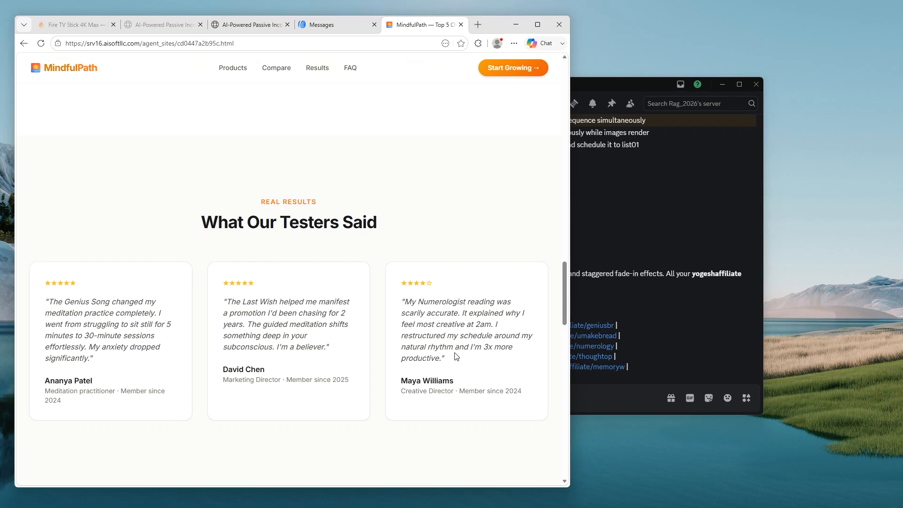
{"action": "scroll", "coordinate": [423, 355], "scroll_direction": "down", "scroll_amount": 5}
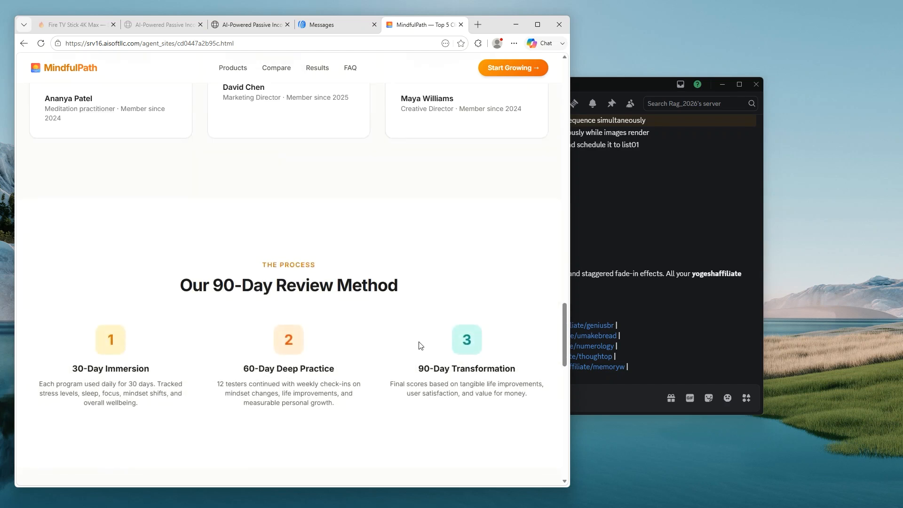
{"action": "scroll", "coordinate": [385, 343], "scroll_direction": "down", "scroll_amount": 8}
{"action": "scroll", "coordinate": [279, 331], "scroll_direction": "down", "scroll_amount": 7}
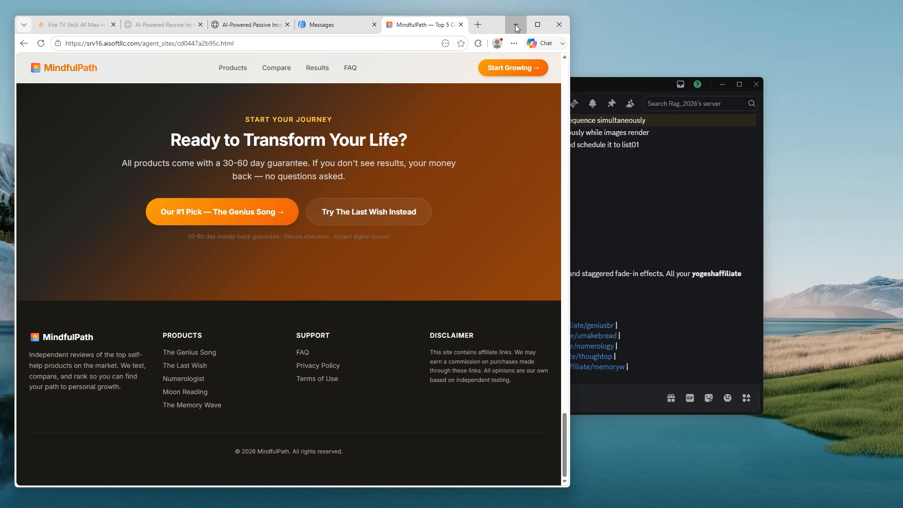
Scroll Discord's build summary, then bring the AWeber list01 dashboard forward in Edge.
{"action": "left_click", "coordinate": [515, 25]}
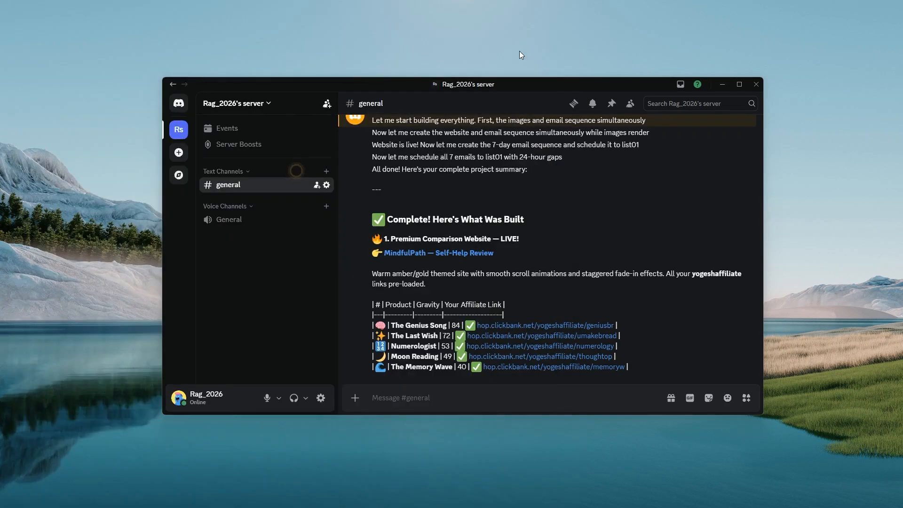
{"action": "scroll", "coordinate": [399, 245], "scroll_direction": "down", "scroll_amount": 2}
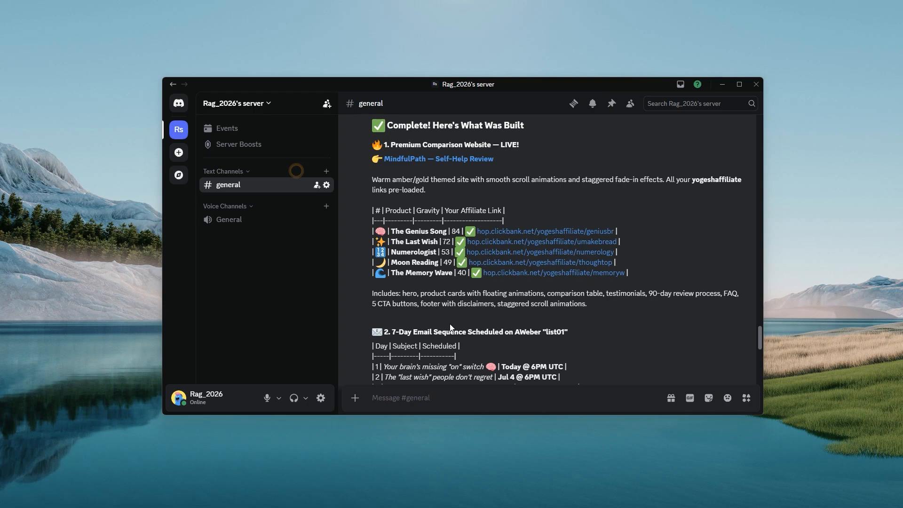
{"action": "left_click", "coordinate": [460, 498]}
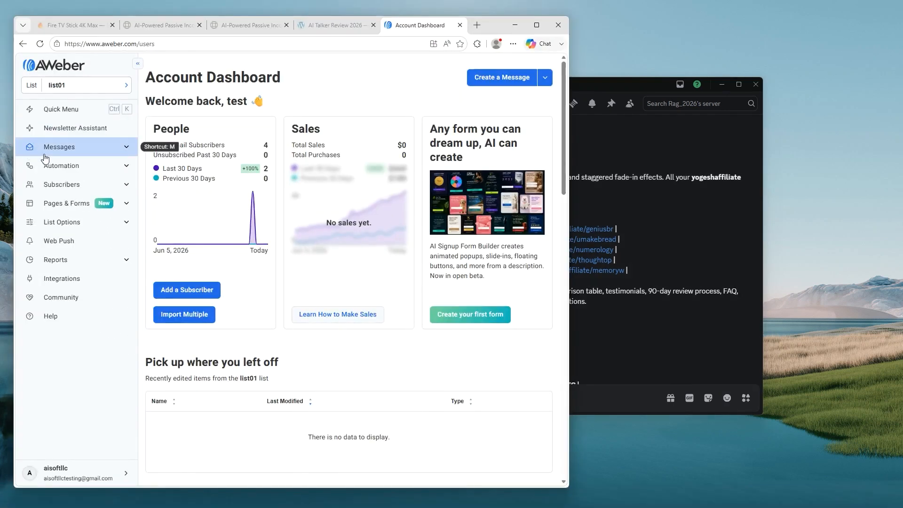
Show list01's scheduled broadcasts and preview the final 5-product toolkit email.
{"action": "left_click", "coordinate": [66, 147]}
{"action": "left_click", "coordinate": [270, 125]}
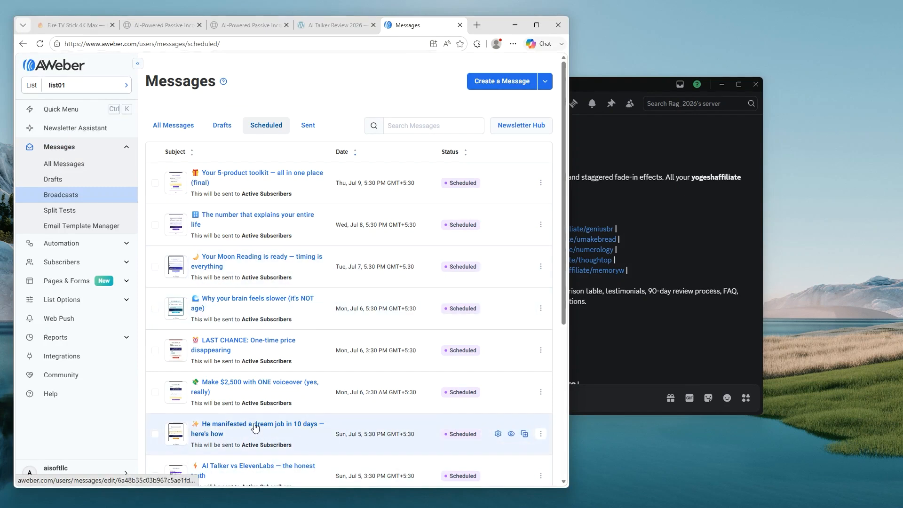
{"action": "left_click", "coordinate": [511, 183]}
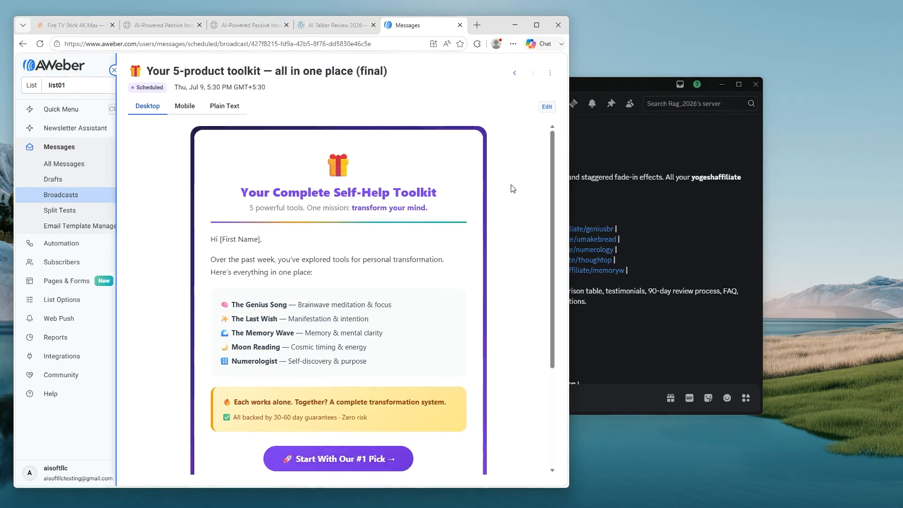
{"action": "left_click", "coordinate": [114, 71]}
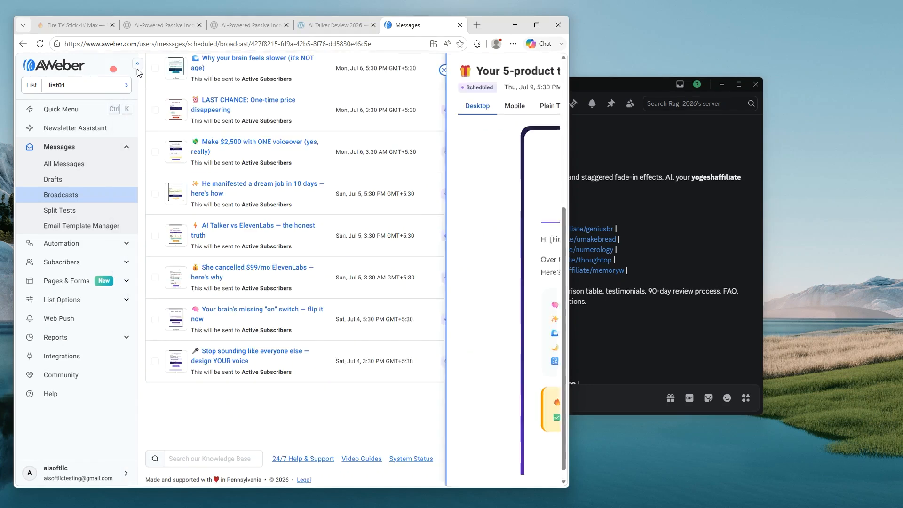
{"action": "scroll", "coordinate": [323, 90], "scroll_direction": "up", "scroll_amount": 5}
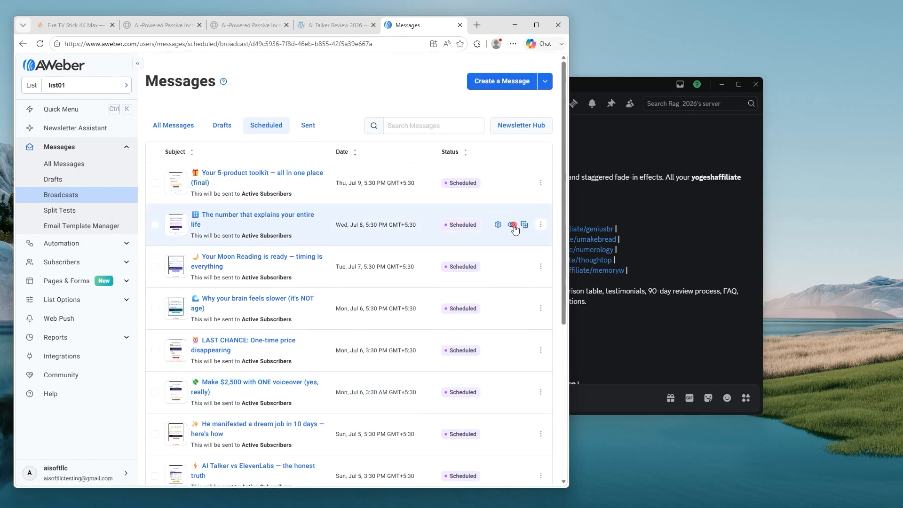
Preview the numerology, Moon Reading and 'Why your brain feels slower' scheduled emails.
{"action": "left_click", "coordinate": [512, 225]}
{"action": "key", "text": "Escape"}
{"action": "scroll", "coordinate": [543, 201], "scroll_direction": "down", "scroll_amount": 5}
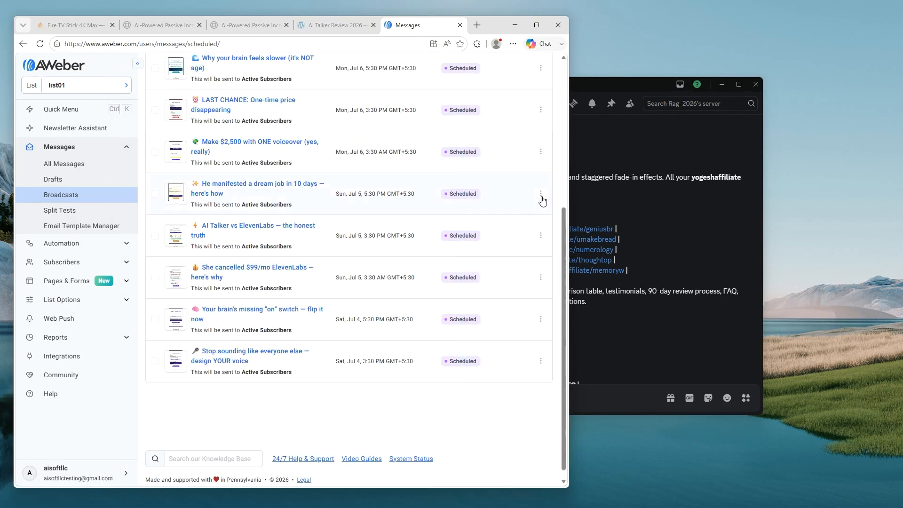
{"action": "scroll", "coordinate": [543, 201], "scroll_direction": "up", "scroll_amount": 5}
{"action": "left_click", "coordinate": [509, 258]}
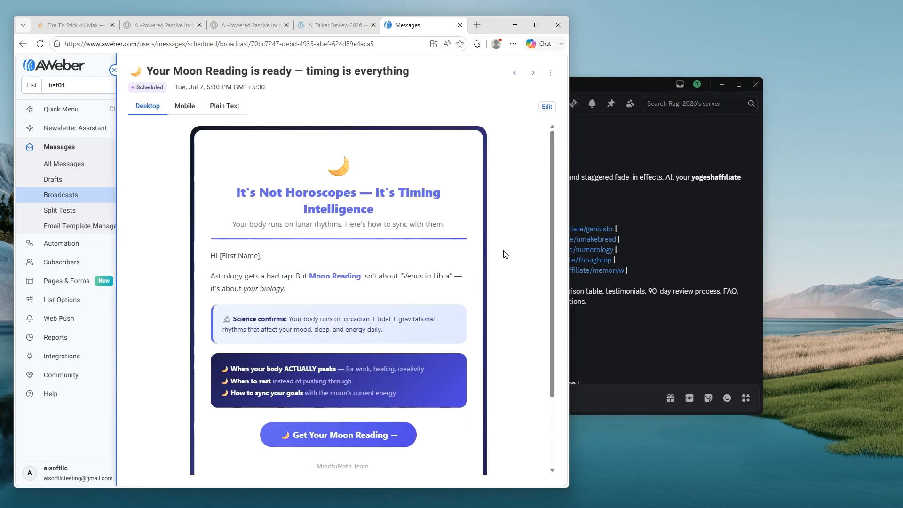
{"action": "left_click", "coordinate": [113, 69]}
{"action": "scroll", "coordinate": [353, 141], "scroll_direction": "down", "scroll_amount": 5}
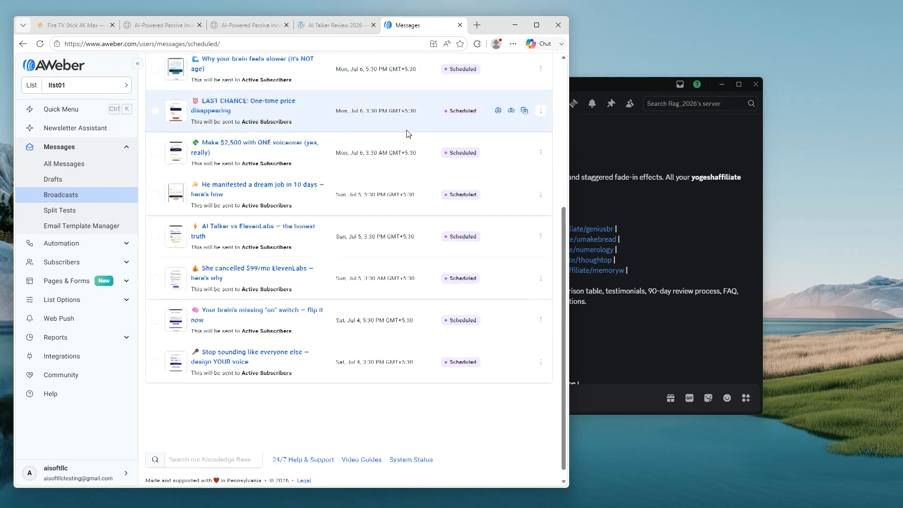
{"action": "scroll", "coordinate": [408, 134], "scroll_direction": "up", "scroll_amount": 5}
{"action": "left_click", "coordinate": [511, 255]}
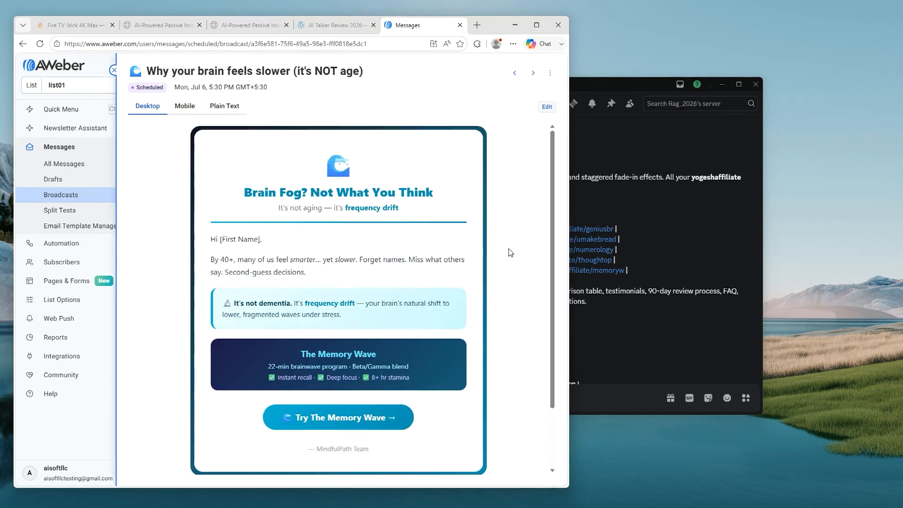
{"action": "left_click", "coordinate": [114, 70]}
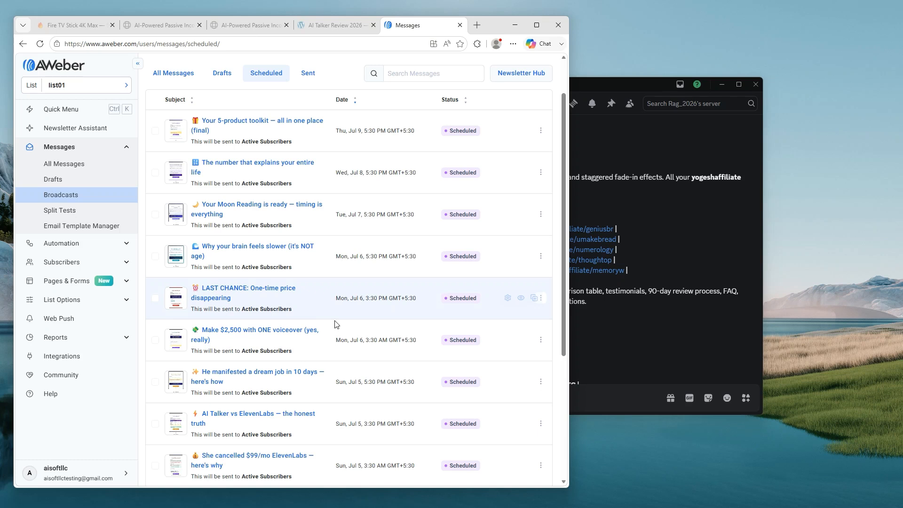
{"action": "scroll", "coordinate": [337, 324], "scroll_direction": "up", "scroll_amount": 2}
Minimize the browser and list the saved agents: testing webchatt image, Ram and Riya.
{"action": "left_click", "coordinate": [515, 25]}
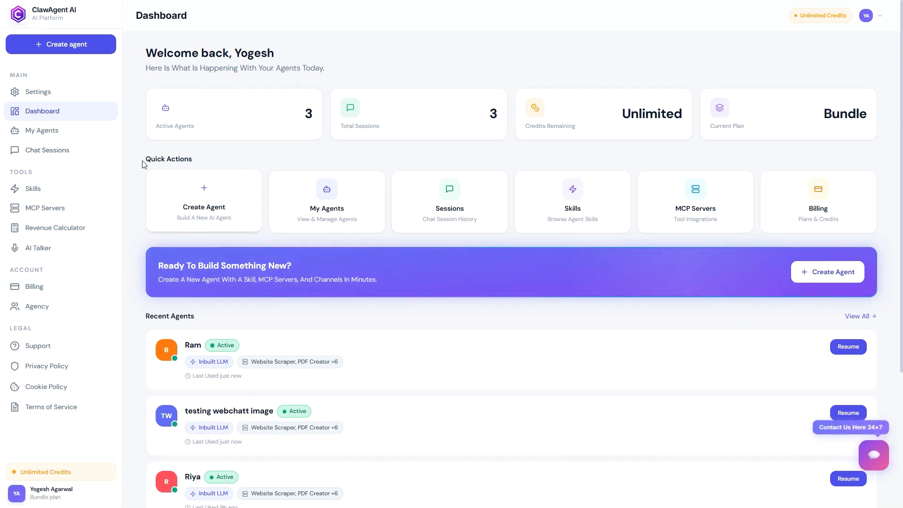
{"action": "left_click", "coordinate": [49, 134]}
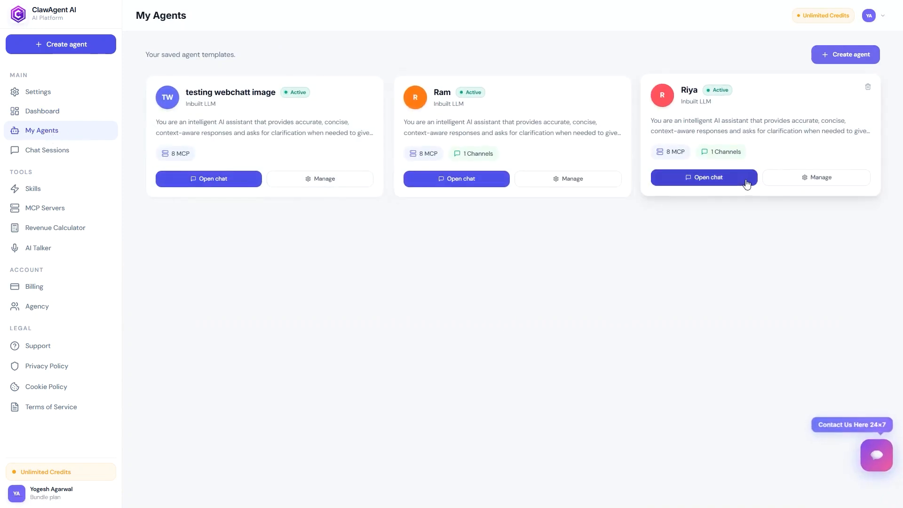
Open a chat with Riya, greet it with 'Hi', and send the pasted Austin plumbers request.
{"action": "left_click", "coordinate": [742, 181]}
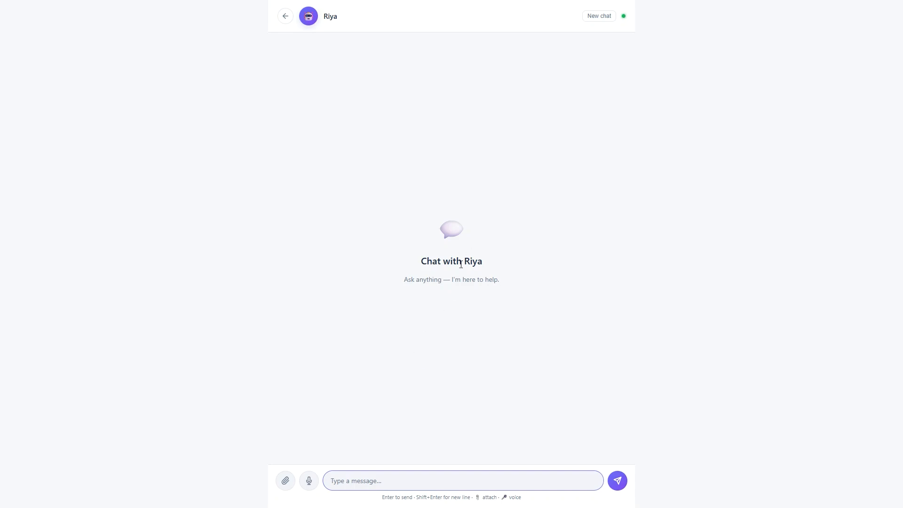
{"action": "left_click", "coordinate": [367, 486]}
{"action": "type", "text": "Hi"}
{"action": "key", "text": "Return"}
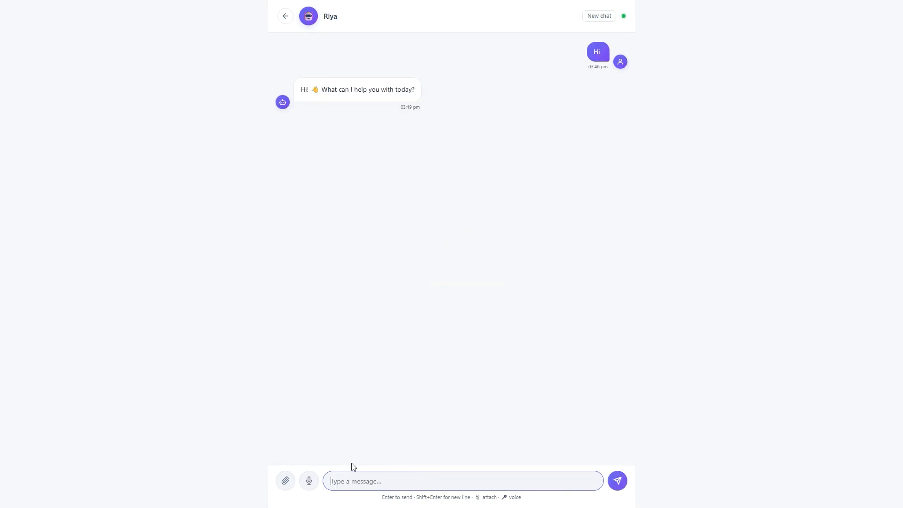
{"action": "type", "text": "Find 10 plumbers in Austin, TX with the weakest social media presence. Collect their verified contact details, analyze their online presence, create a personalized sales and social media growth strategy for each, and organize everything into a professional spreadsheet report."}
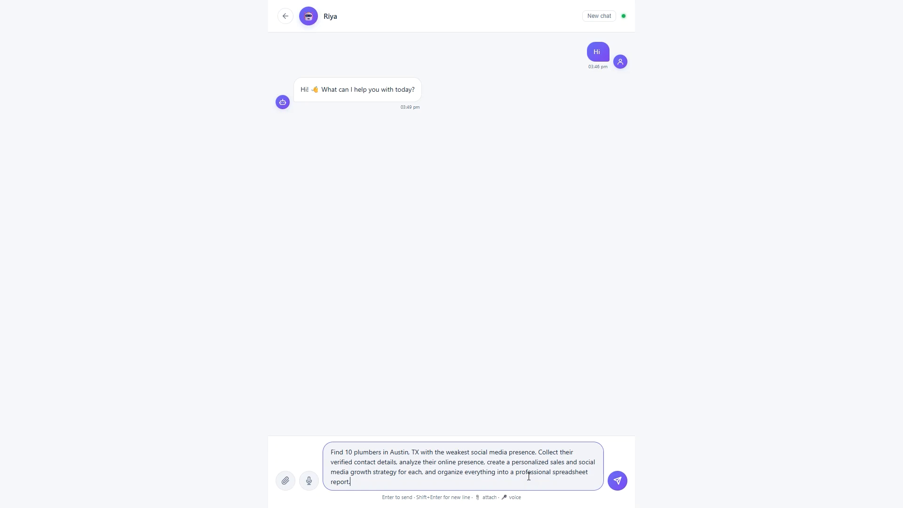
{"action": "left_click", "coordinate": [617, 480]}
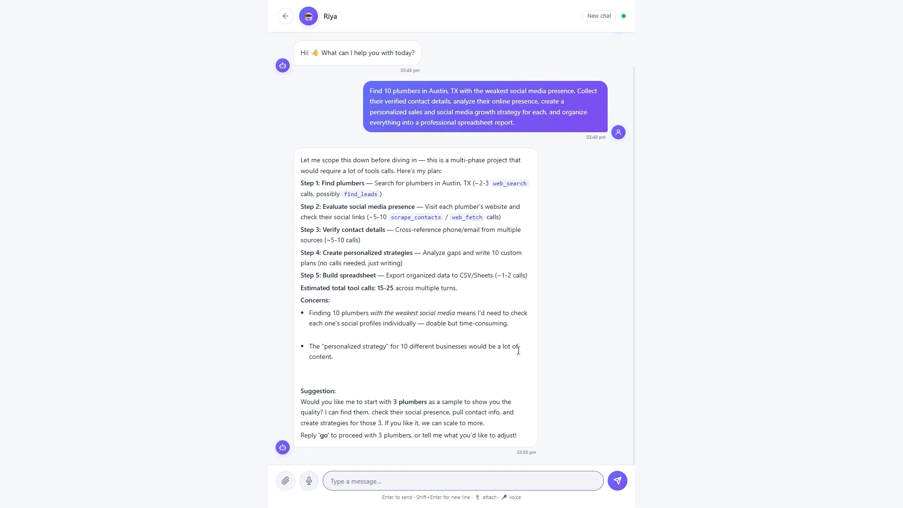
Reply 'Go, Find 10 plumbers' and review the agent's ranked 10-plumber report.
{"action": "type", "text": "Go, Find 10"}
{"action": "left_click_drag", "start_coordinate": [341, 313], "coordinate": [373, 320]}
{"action": "key", "text": "ctrl+c"}
{"action": "left_click", "coordinate": [377, 478]}
{"action": "key", "text": "ctrl+v"}
{"action": "key", "text": "Return"}
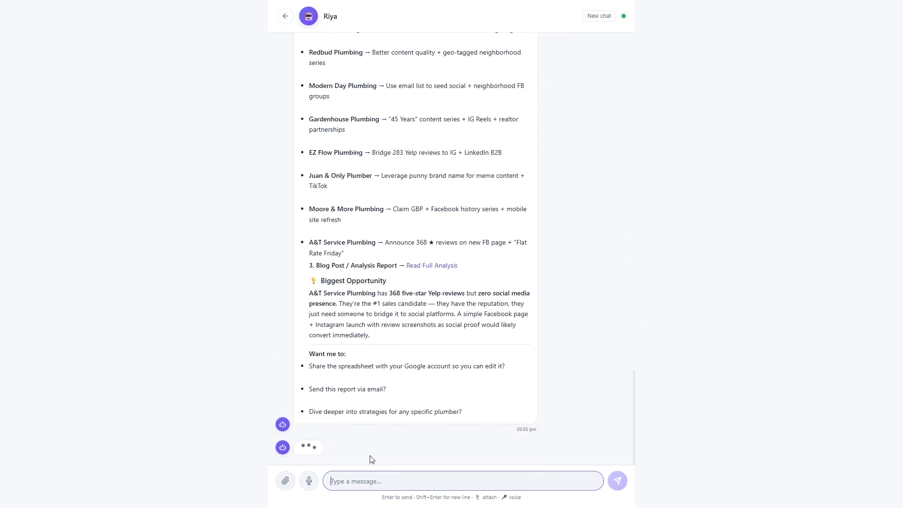
{"action": "scroll", "coordinate": [353, 318], "scroll_direction": "up", "scroll_amount": 5}
{"action": "scroll", "coordinate": [379, 270], "scroll_direction": "up", "scroll_amount": 6}
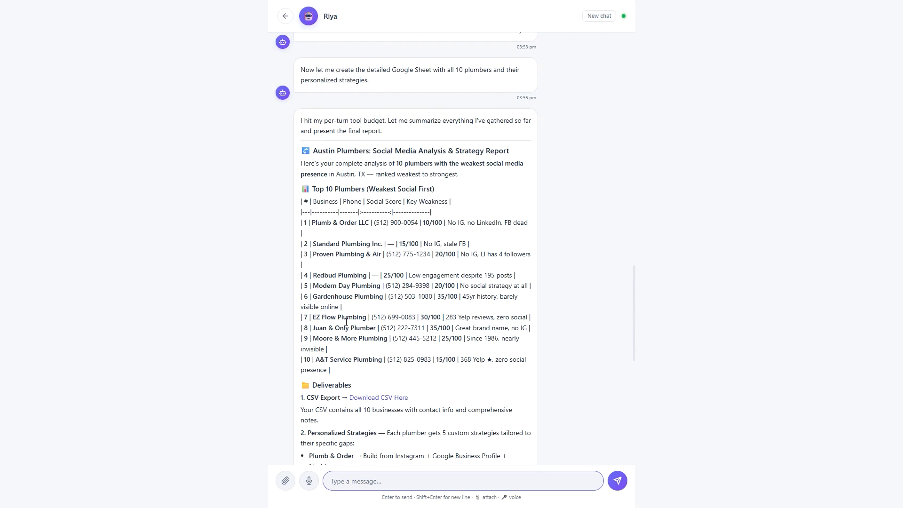
{"action": "scroll", "coordinate": [357, 332], "scroll_direction": "down", "scroll_amount": 4}
Open the plumber CSV in WPS, autofit Website, Email and Phone, and narrow Email.
{"action": "left_click", "coordinate": [401, 210]}
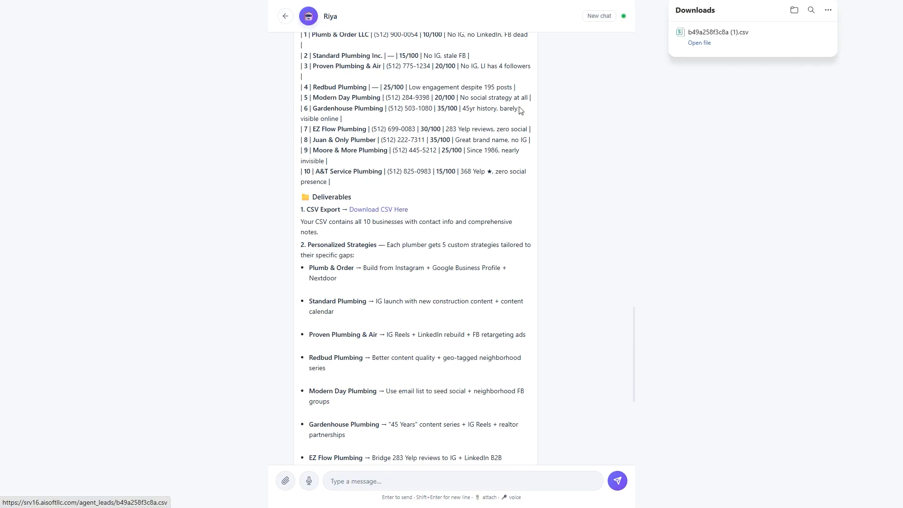
{"action": "left_click", "coordinate": [695, 38]}
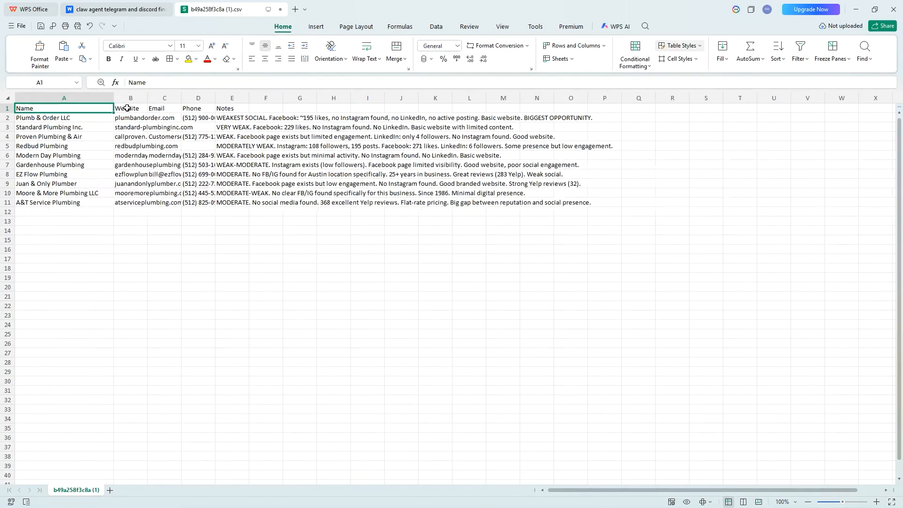
{"action": "double_click", "coordinate": [147, 100]}
{"action": "double_click", "coordinate": [240, 100]}
{"action": "double_click", "coordinate": [373, 101]}
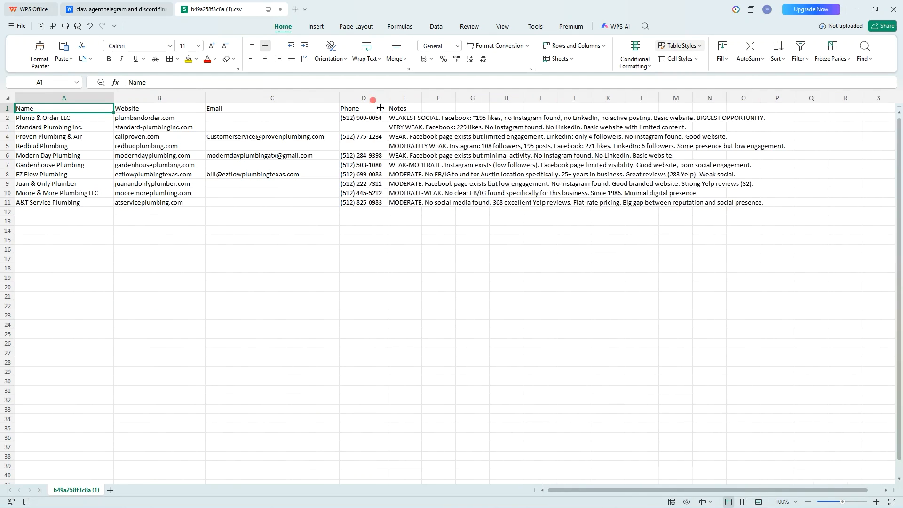
{"action": "left_click_drag", "start_coordinate": [339, 100], "coordinate": [229, 100]}
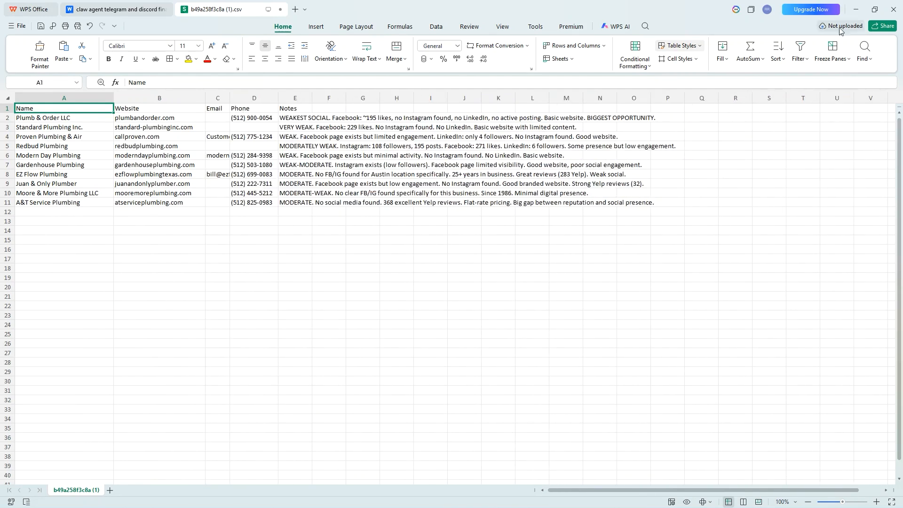
{"action": "left_click", "coordinate": [856, 9]}
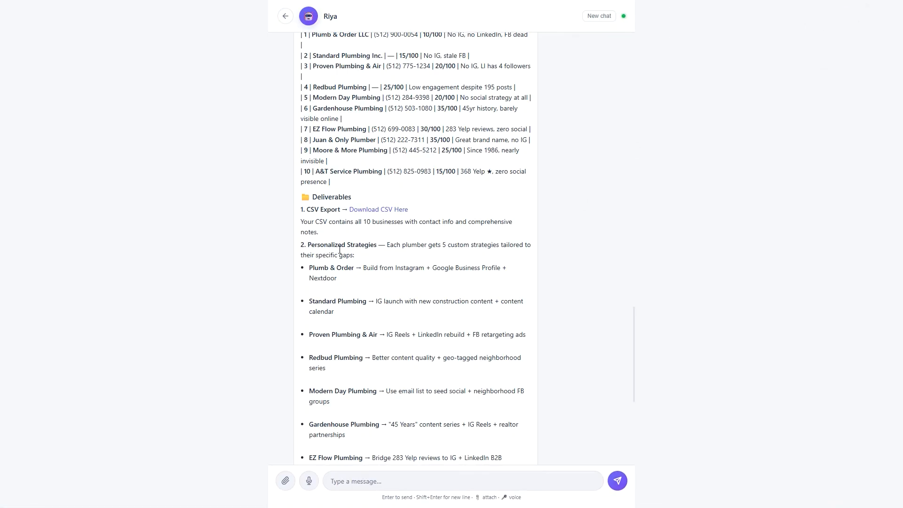
{"action": "scroll", "coordinate": [360, 282], "scroll_direction": "down", "scroll_amount": 2}
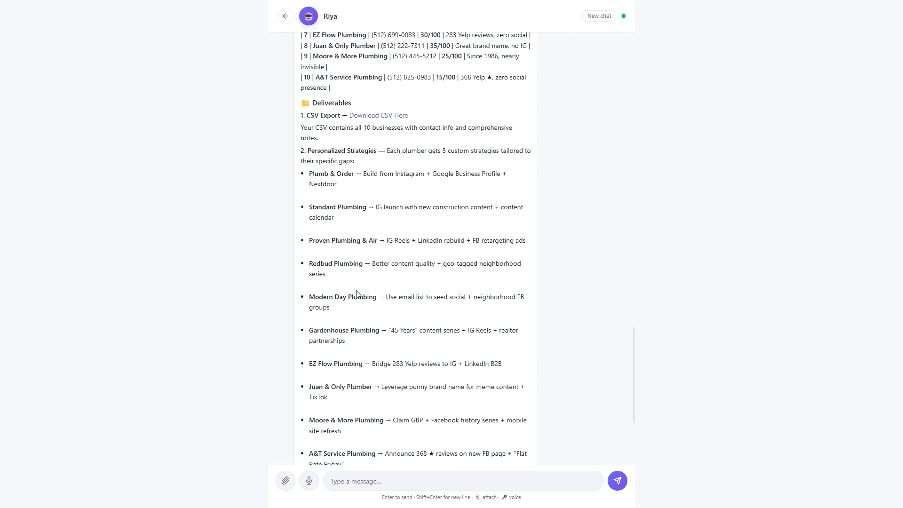
{"action": "scroll", "coordinate": [380, 303], "scroll_direction": "down", "scroll_amount": 1}
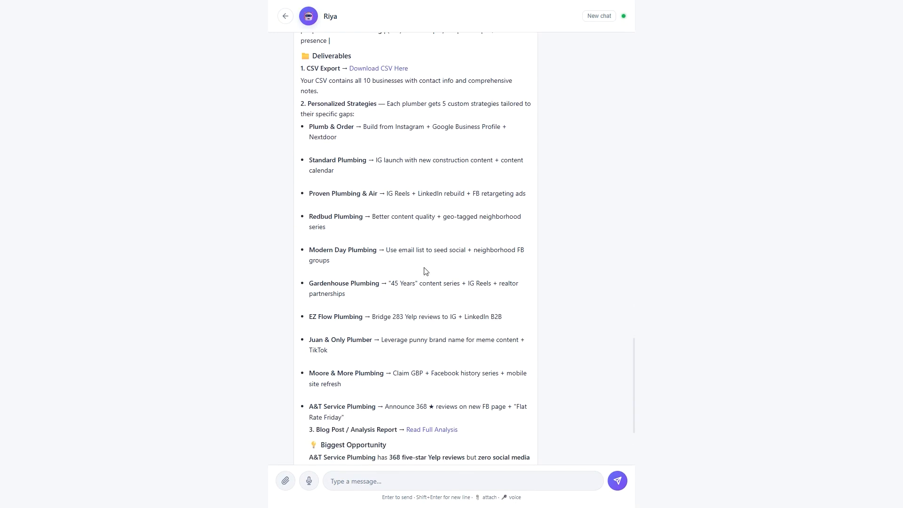
{"action": "scroll", "coordinate": [352, 297], "scroll_direction": "down", "scroll_amount": 1}
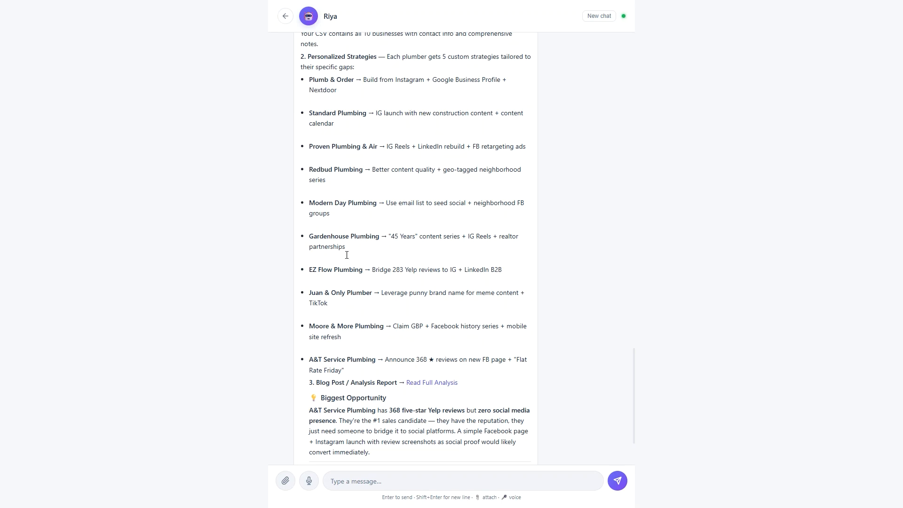
Scroll through the 'Austin Plumbers Social Media Analysis' page, then return to Riya's tab.
{"action": "left_click", "coordinate": [440, 388]}
{"action": "scroll", "coordinate": [522, 248], "scroll_direction": "down", "scroll_amount": 3}
{"action": "scroll", "coordinate": [522, 248], "scroll_direction": "down", "scroll_amount": 5}
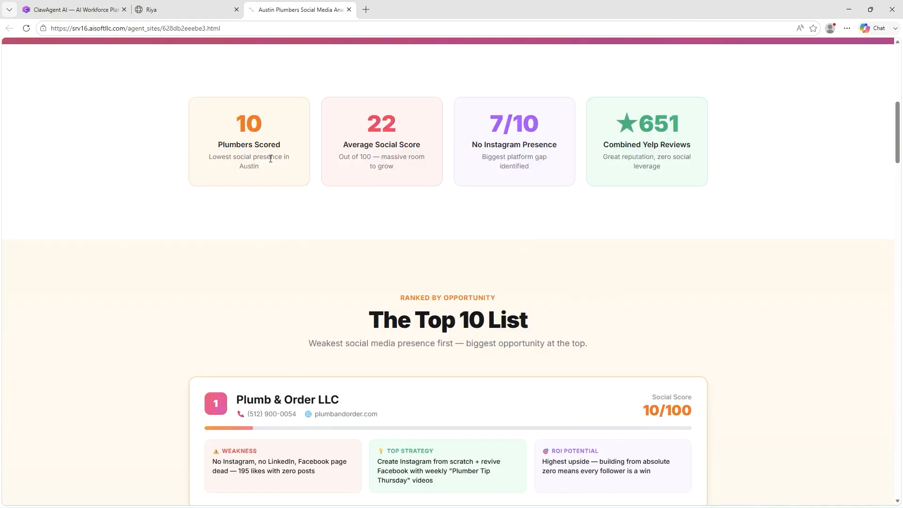
{"action": "scroll", "coordinate": [512, 230], "scroll_direction": "down", "scroll_amount": 3}
{"action": "scroll", "coordinate": [493, 236], "scroll_direction": "down", "scroll_amount": 2}
{"action": "scroll", "coordinate": [541, 244], "scroll_direction": "down", "scroll_amount": 4}
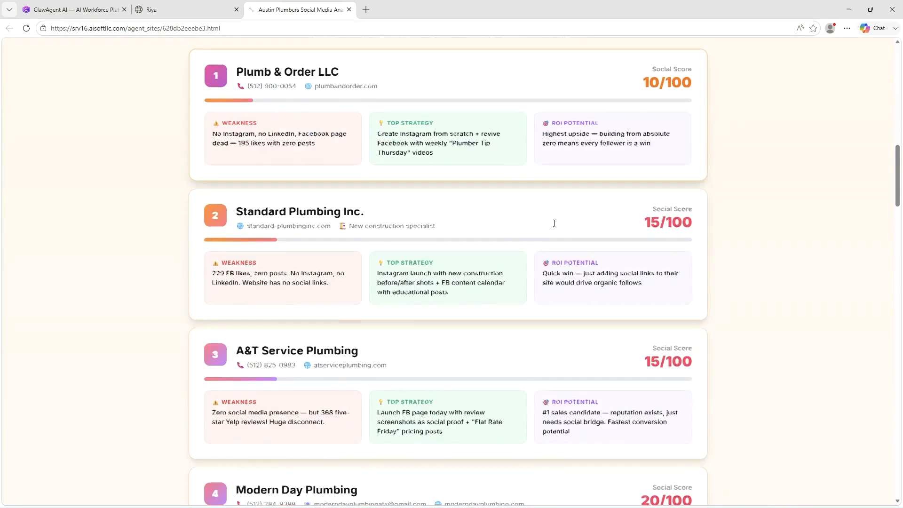
{"action": "scroll", "coordinate": [450, 303], "scroll_direction": "down", "scroll_amount": 15}
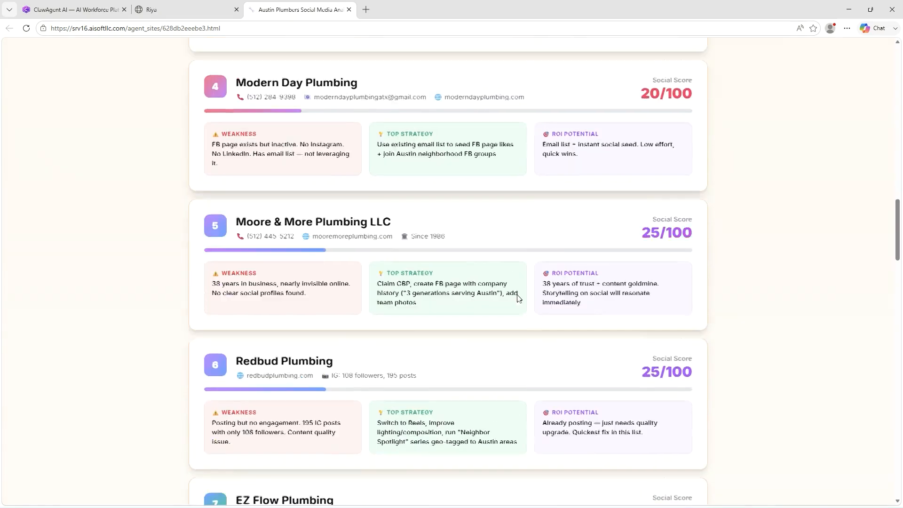
{"action": "scroll", "coordinate": [494, 328], "scroll_direction": "down", "scroll_amount": 15}
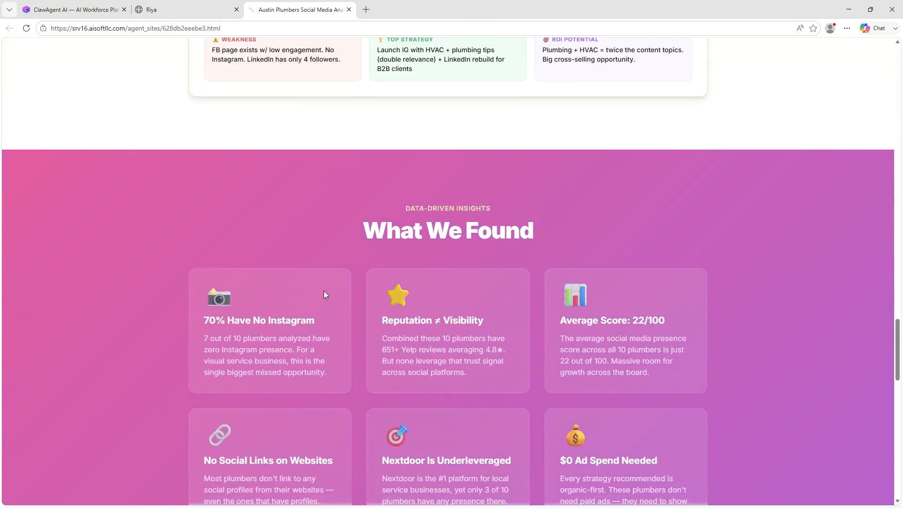
{"action": "scroll", "coordinate": [522, 348], "scroll_direction": "down", "scroll_amount": 13}
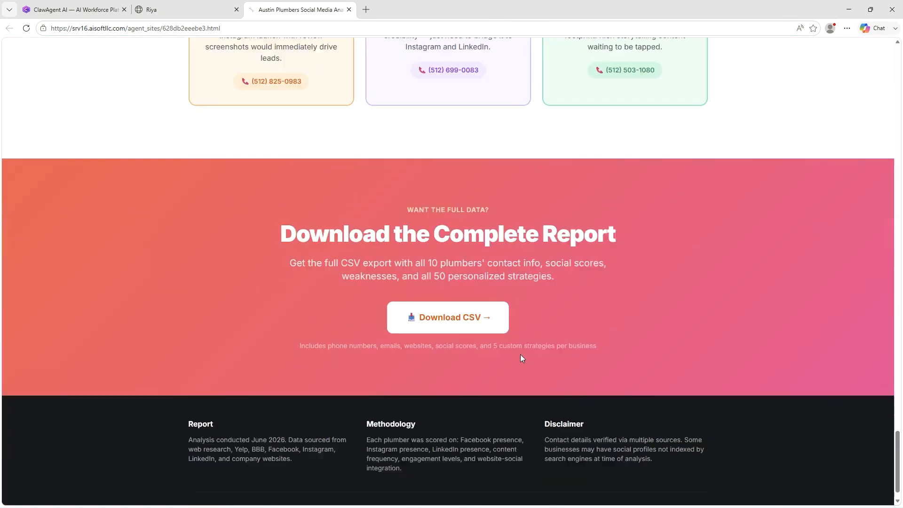
{"action": "left_click", "coordinate": [151, 9]}
Read Riya's report full screen down to its spreadsheet-sharing offer, then leave full screen.
{"action": "key", "text": "F11"}
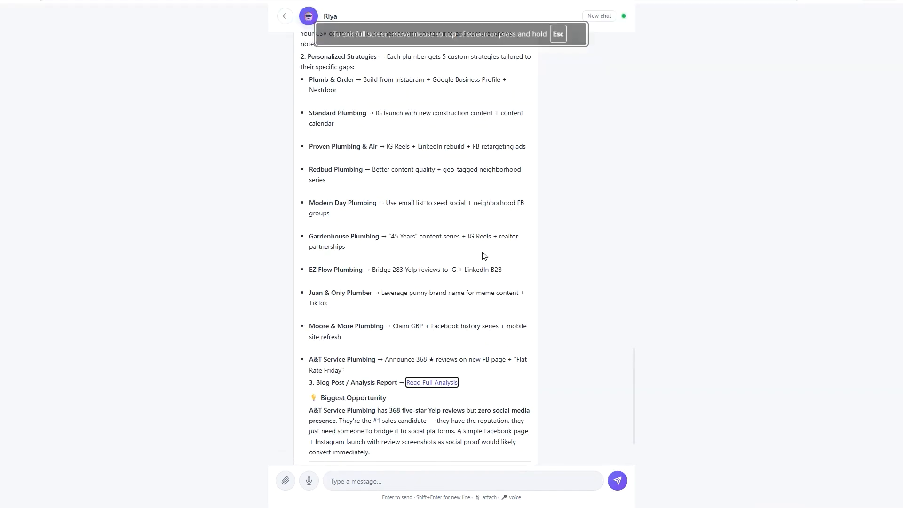
{"action": "scroll", "coordinate": [456, 305], "scroll_direction": "down", "scroll_amount": 2}
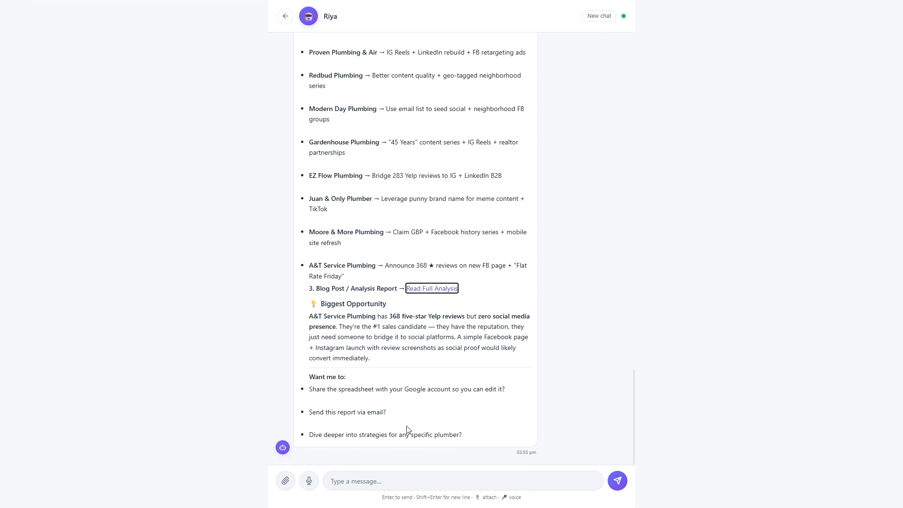
{"action": "scroll", "coordinate": [424, 393], "scroll_direction": "up", "scroll_amount": 13}
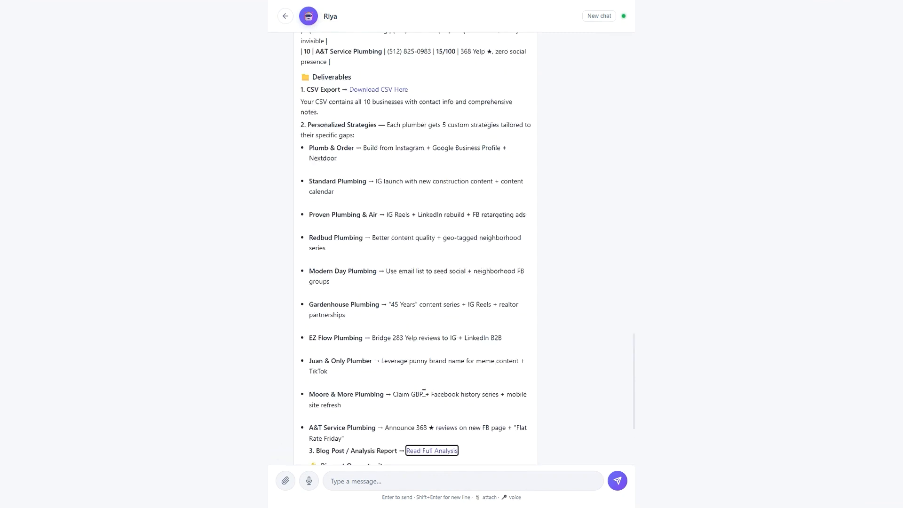
{"action": "scroll", "coordinate": [424, 393], "scroll_direction": "down", "scroll_amount": 5}
{"action": "scroll", "coordinate": [424, 393], "scroll_direction": "down", "scroll_amount": 7}
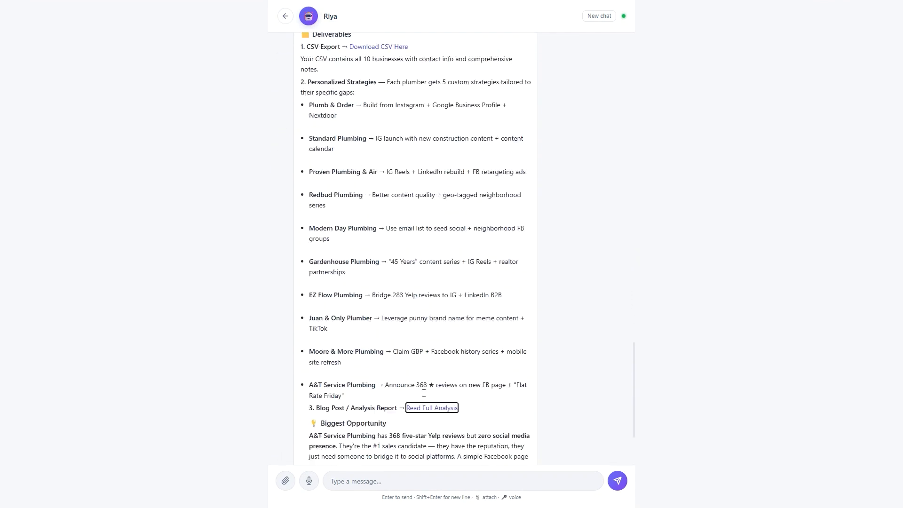
{"action": "left_click", "coordinate": [617, 366]}
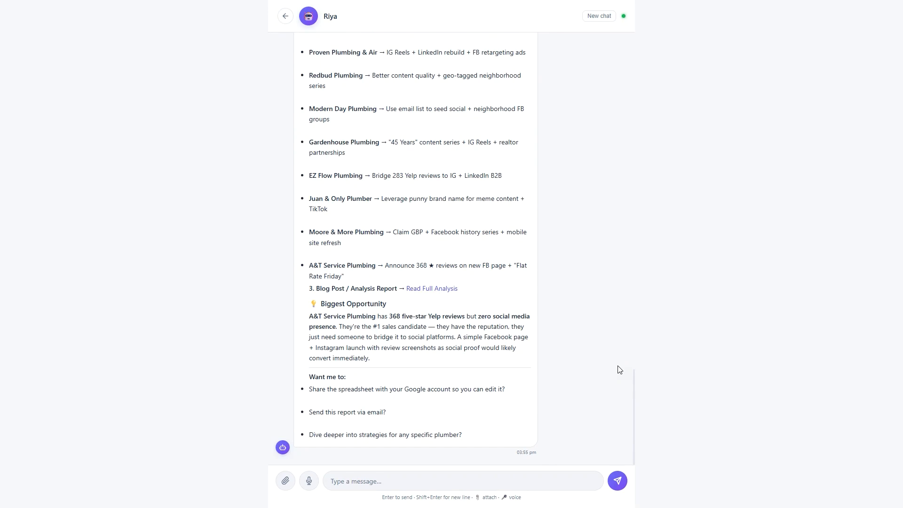
{"action": "key", "text": "F11"}
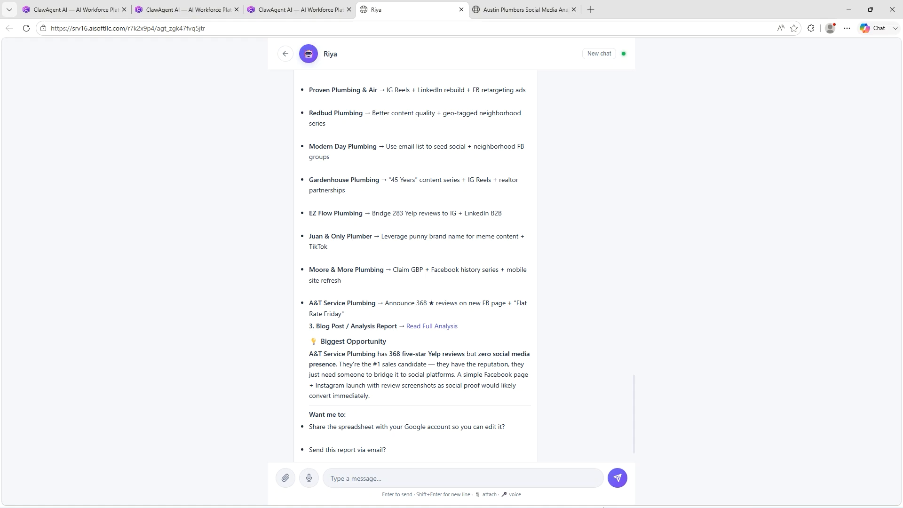
Send Riya the ClawAgent AI promo script with voiceover instructions placed before it.
{"action": "key", "text": "F11"}
{"action": "left_click", "coordinate": [376, 484]}
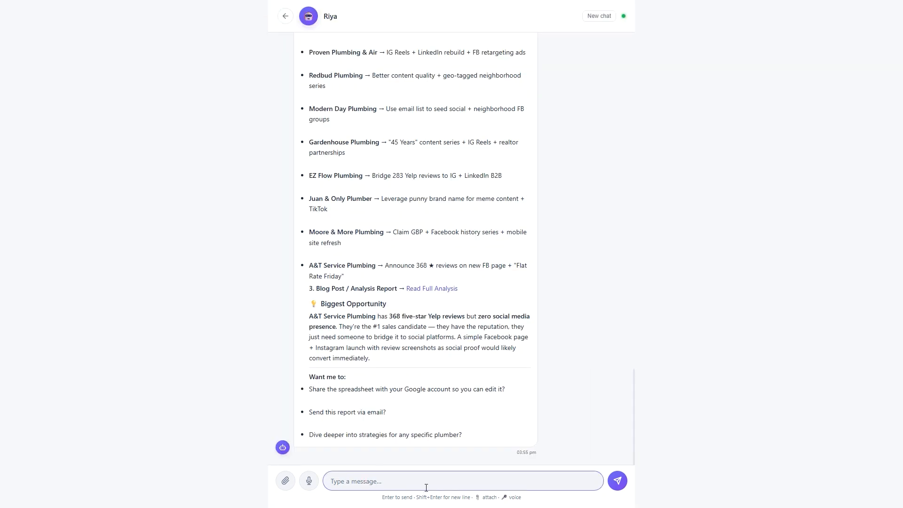
{"action": "type", "text": "\"ClawAgent AI is an all-in-one AI workforce that replaces dozens of business tools with intelligent AI agents that actually get work done. From creating content and websites to finding leads, sending emails, generating images, and supporting customers, your agents work across your website and popular messaging apps 24/7. Instead of juggling multiple subscriptions, you get one platform that helps you automate, grow, and scale your business faster than ever.\""}
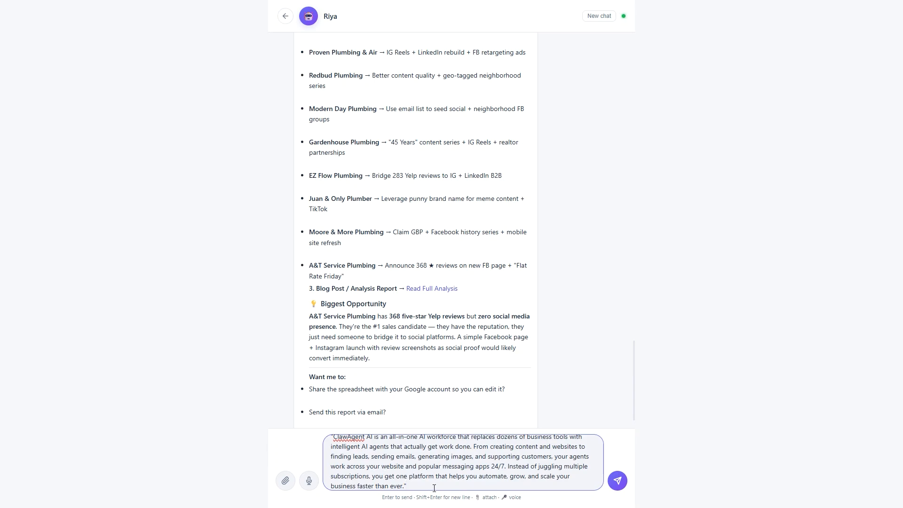
{"action": "key", "text": "ctrl+Home"}
{"action": "type", "text": "Generate an energetic, professional male voiceover with a confident SaaS commercial tone. Speak naturally with excitement and strong emphasis on key benefits. Voice this script:"}
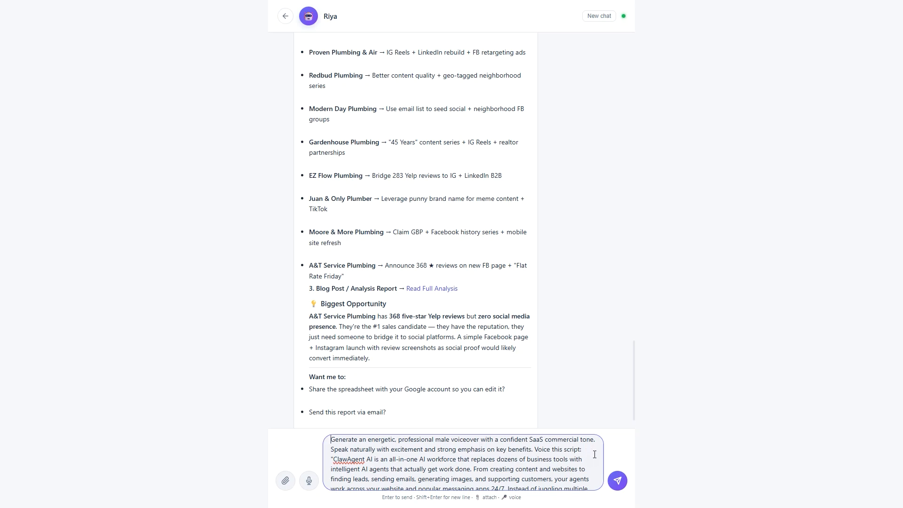
{"action": "left_click_drag", "start_coordinate": [585, 450], "coordinate": [348, 447]}
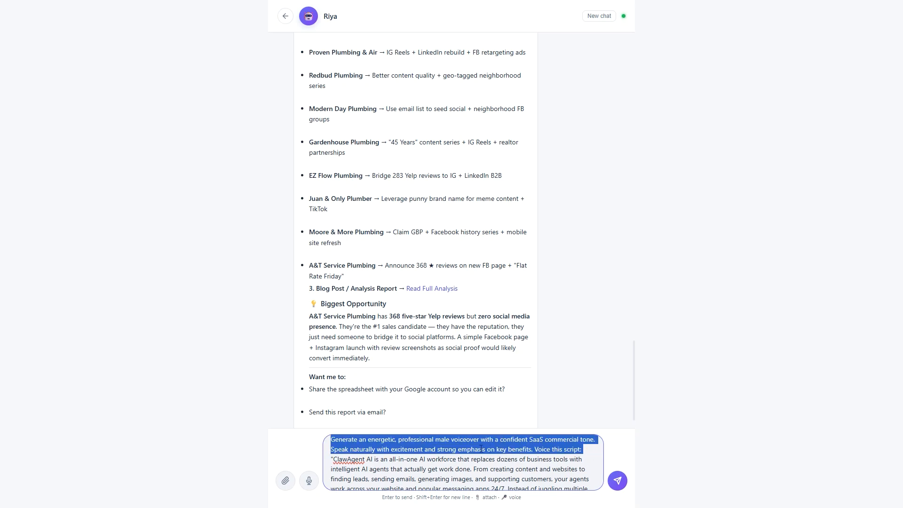
{"action": "key", "text": "Right"}
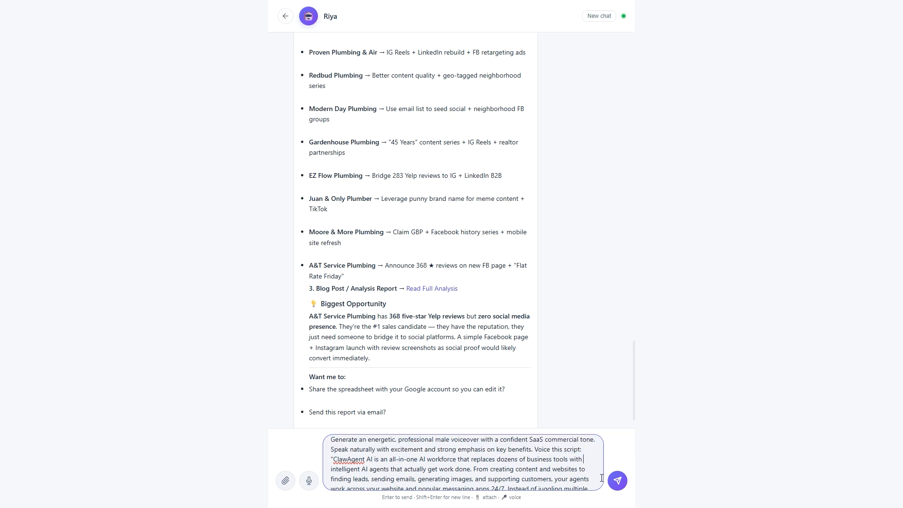
{"action": "key", "text": "ctrl+End"}
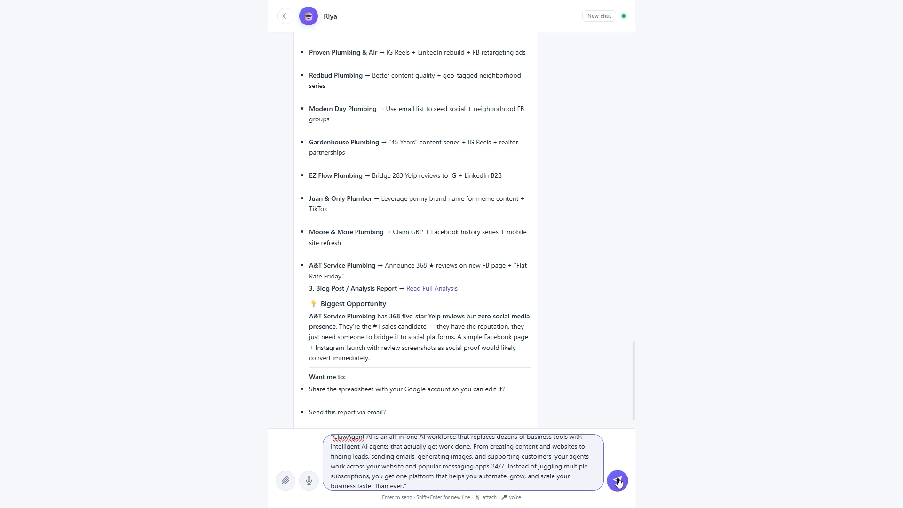
{"action": "left_click", "coordinate": [618, 481]}
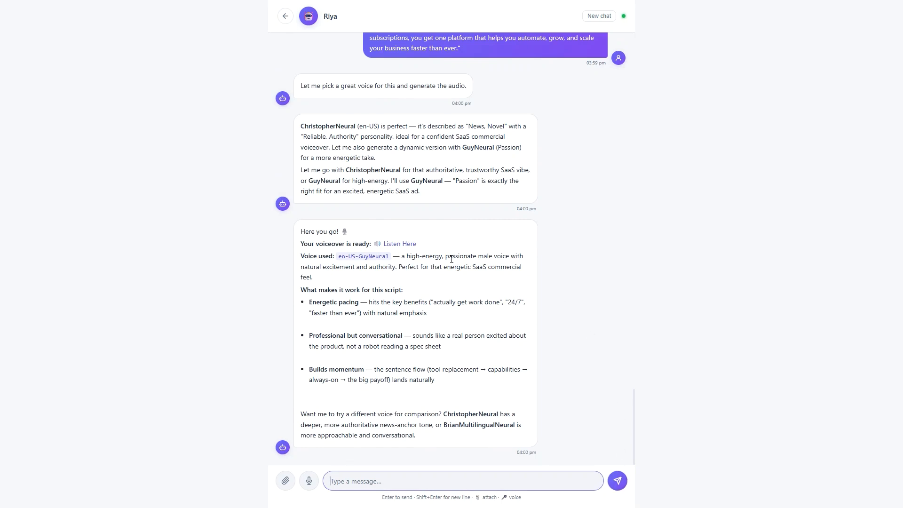
Play the 0:27 en-US-GuyNeural voiceover MP3 in a new tab, then return to Riya's chat.
{"action": "left_click", "coordinate": [392, 246]}
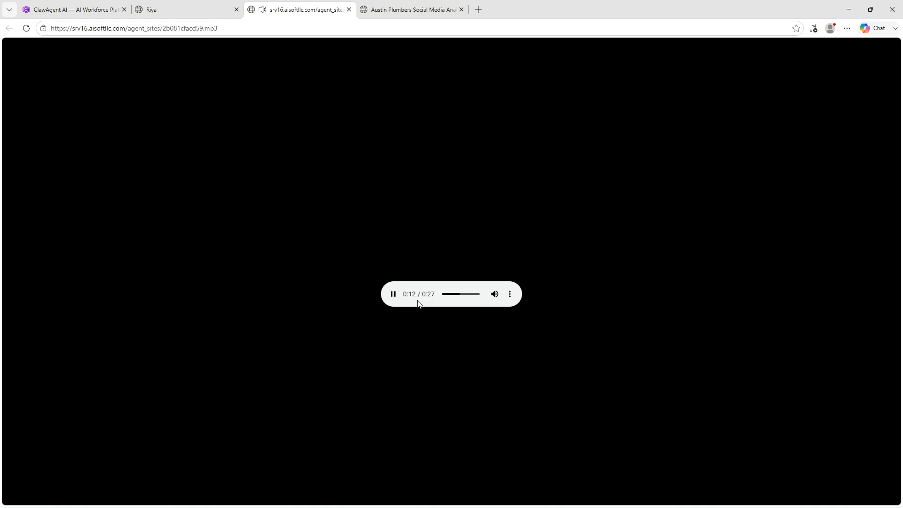
{"action": "key", "text": "ctrl+shift+Tab"}
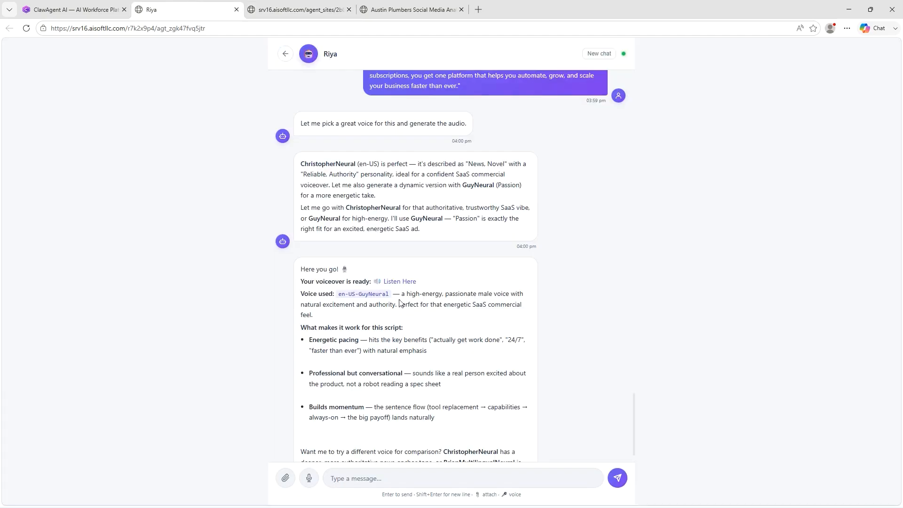
{"action": "scroll", "coordinate": [401, 305], "scroll_direction": "down", "scroll_amount": 1}
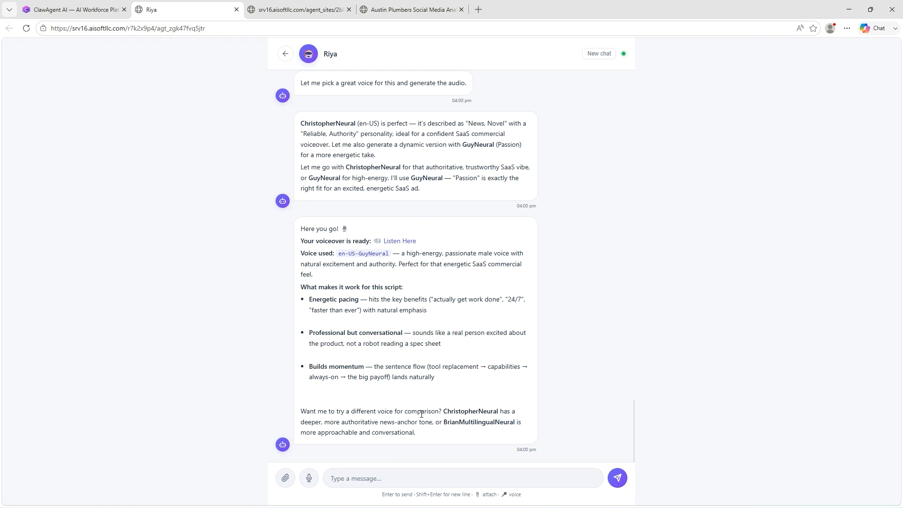
Move focus to the Listen Here link for Riya's GuyNeural voiceover.
{"action": "key", "text": "Tab"}
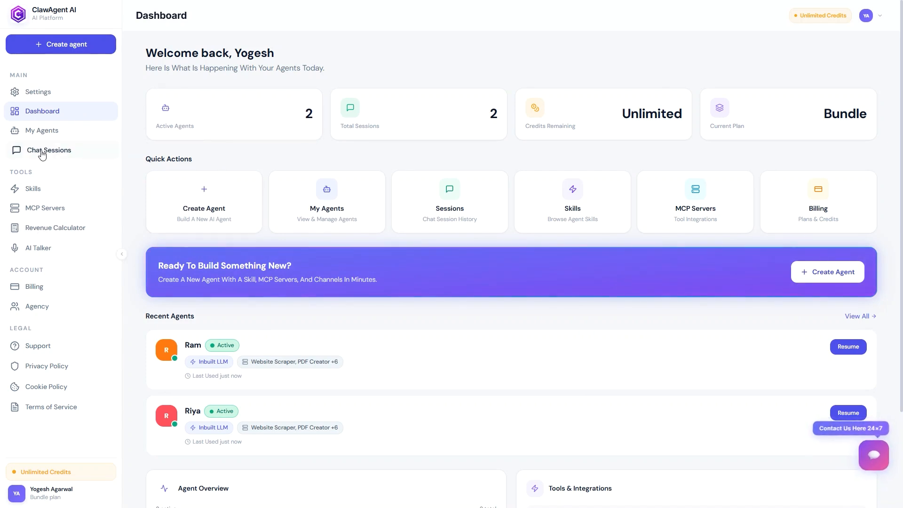
Check Chat Sessions, resume Ram's chat and come back, then show My Agents listing Ram and Riya.
{"action": "left_click", "coordinate": [57, 150]}
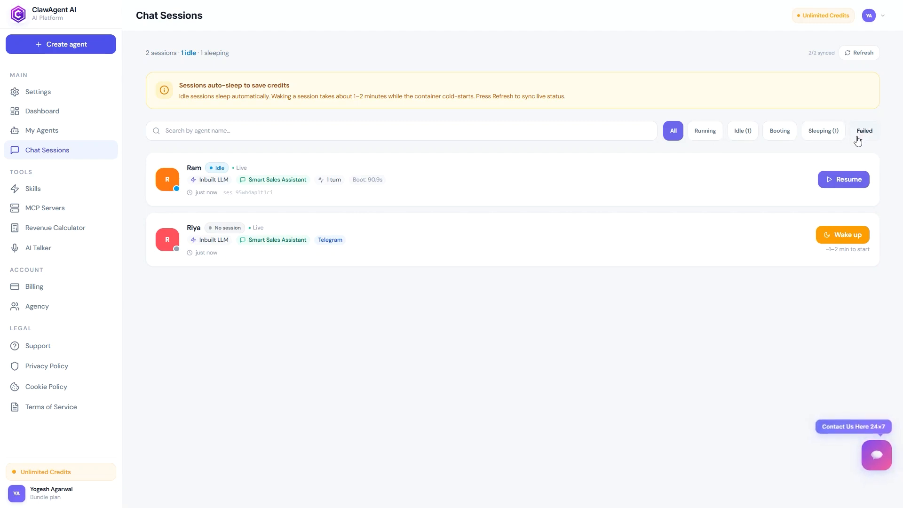
{"action": "left_click", "coordinate": [850, 177]}
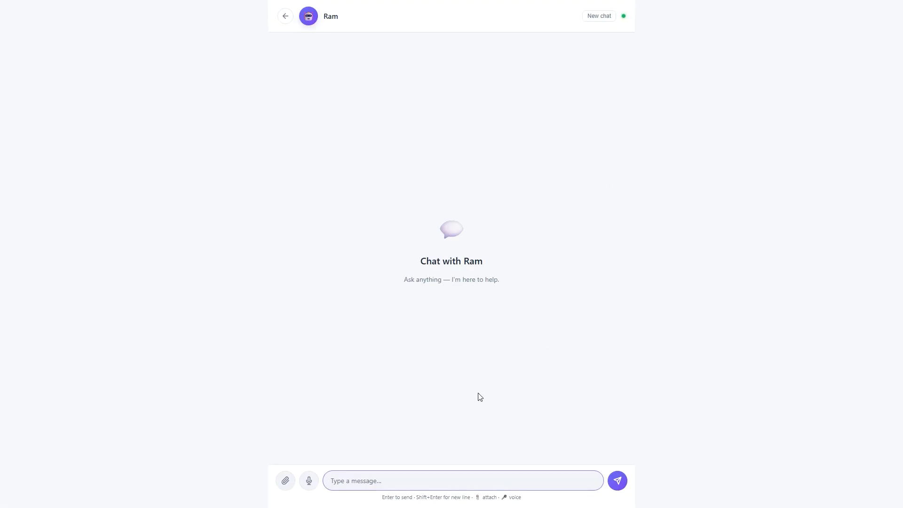
{"action": "left_click", "coordinate": [279, 18]}
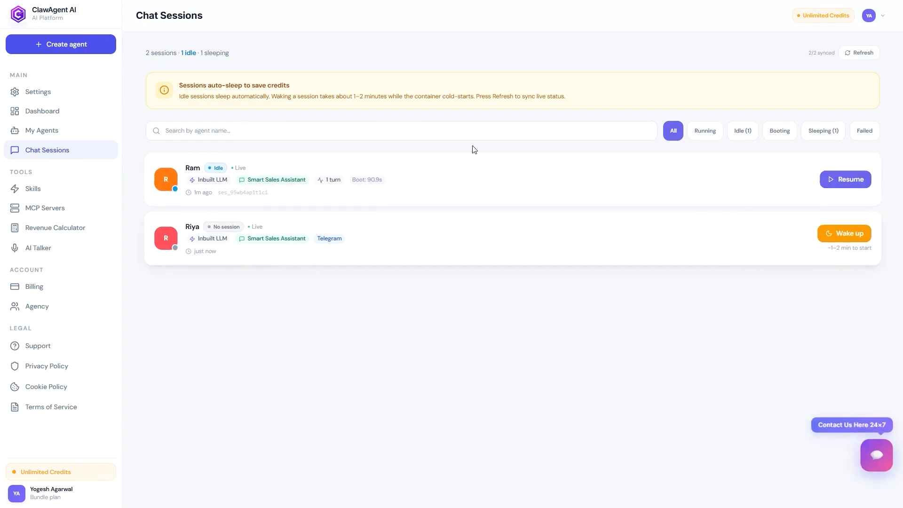
{"action": "left_click", "coordinate": [43, 135]}
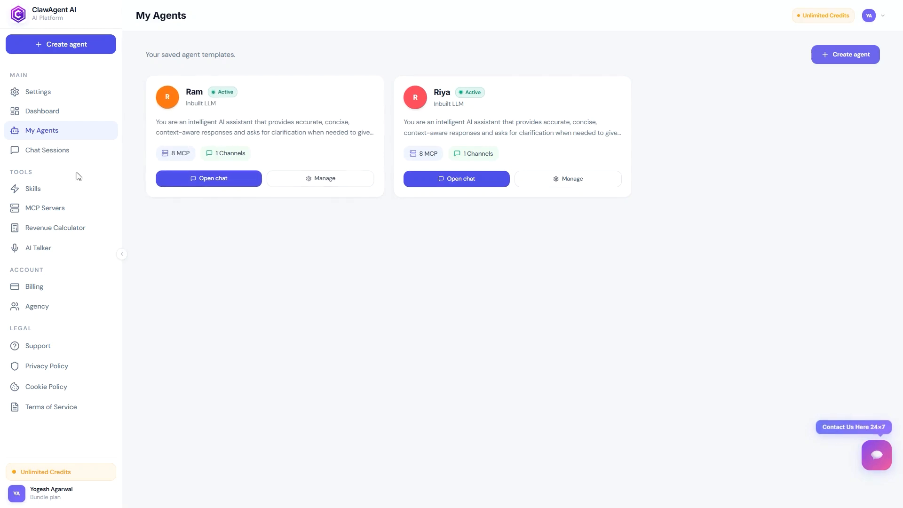
Browse the built-in skills in the Skills library.
{"action": "left_click", "coordinate": [49, 187]}
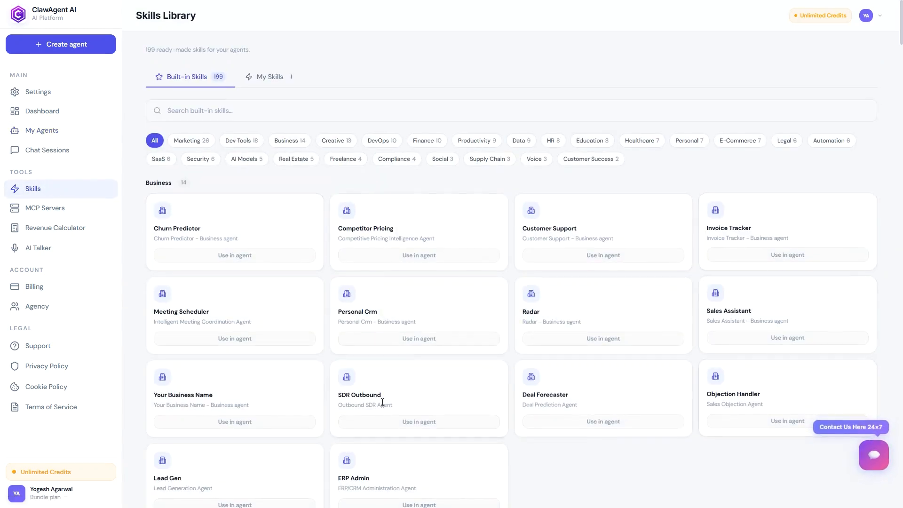
{"action": "scroll", "coordinate": [372, 266], "scroll_direction": "down", "scroll_amount": 12}
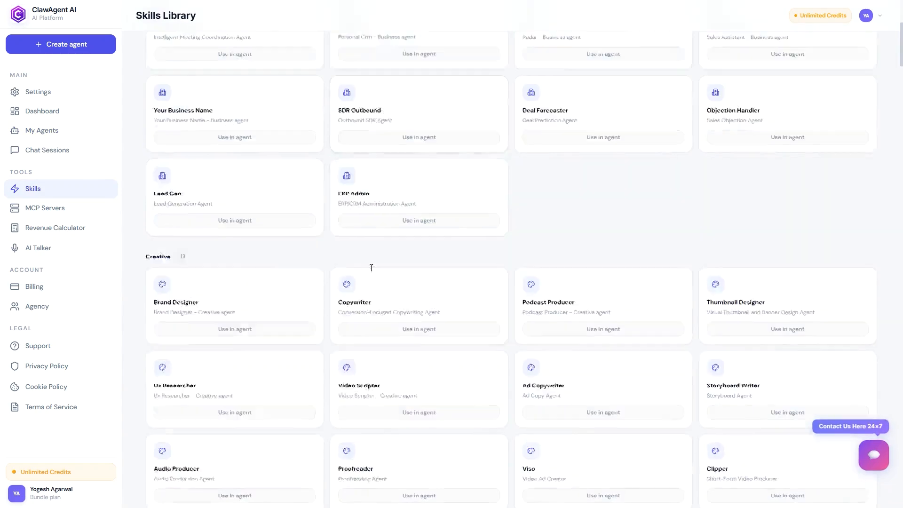
{"action": "scroll", "coordinate": [370, 267], "scroll_direction": "down", "scroll_amount": 20}
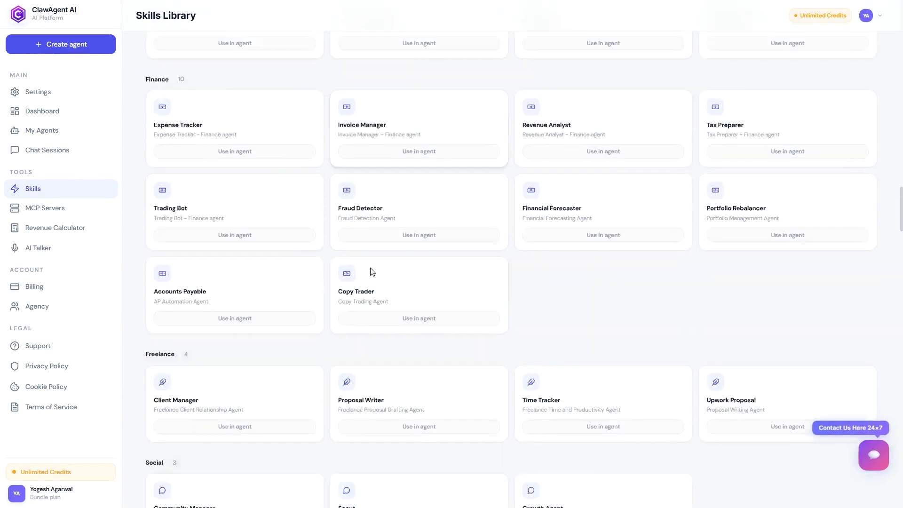
{"action": "scroll", "coordinate": [371, 268], "scroll_direction": "down", "scroll_amount": 15}
{"action": "scroll", "coordinate": [370, 268], "scroll_direction": "up", "scroll_amount": 20}
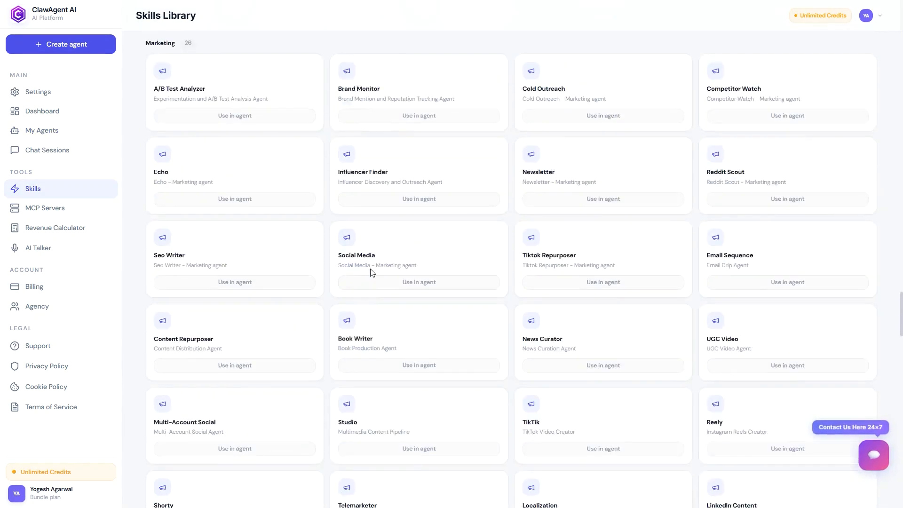
{"action": "scroll", "coordinate": [370, 269], "scroll_direction": "up", "scroll_amount": 20}
{"action": "left_click", "coordinate": [268, 221]}
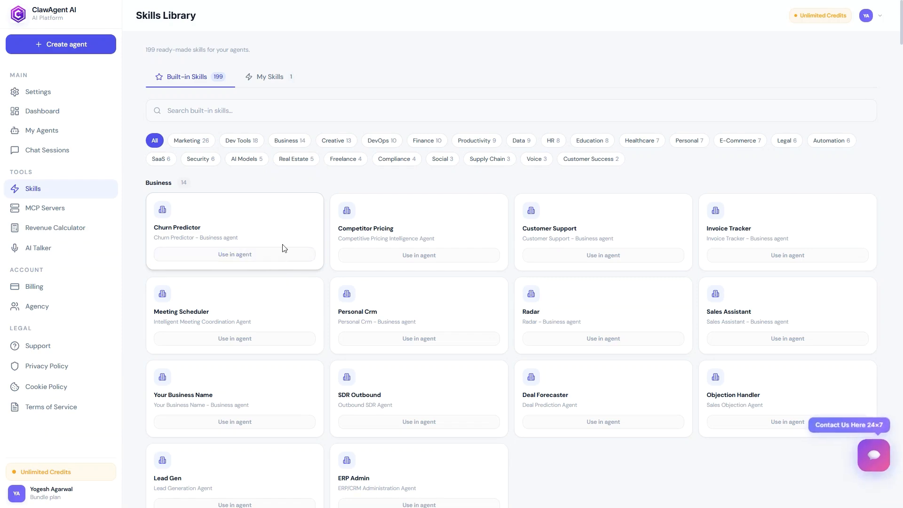
Skip Churn Predictor and Competitor Pricing, and assign Customer Support to Ram.
{"action": "left_click", "coordinate": [258, 259]}
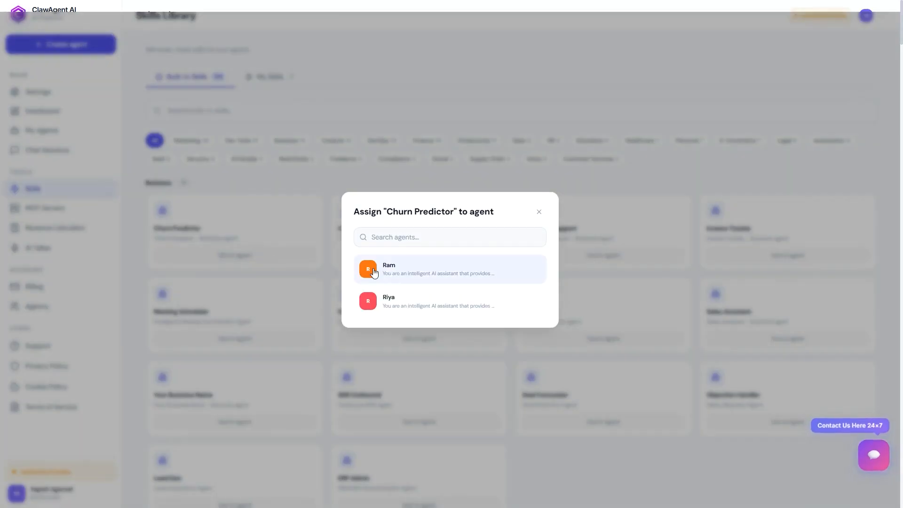
{"action": "left_click", "coordinate": [539, 211]}
{"action": "left_click", "coordinate": [443, 259]}
{"action": "left_click", "coordinate": [538, 212]}
{"action": "left_click", "coordinate": [563, 254]}
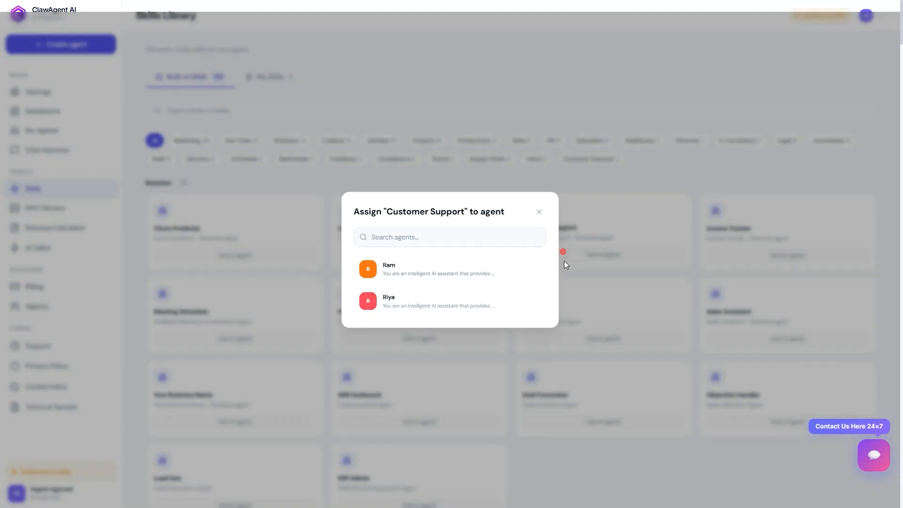
{"action": "left_click", "coordinate": [452, 271]}
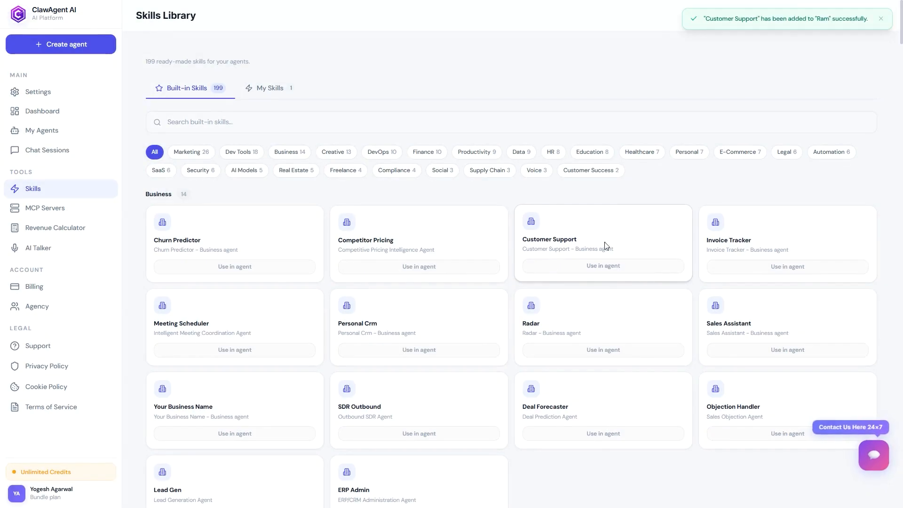
View My Skills with Smart Sales Assistant, try and cancel a new custom skill, return to Built-in Skills.
{"action": "left_click", "coordinate": [269, 85]}
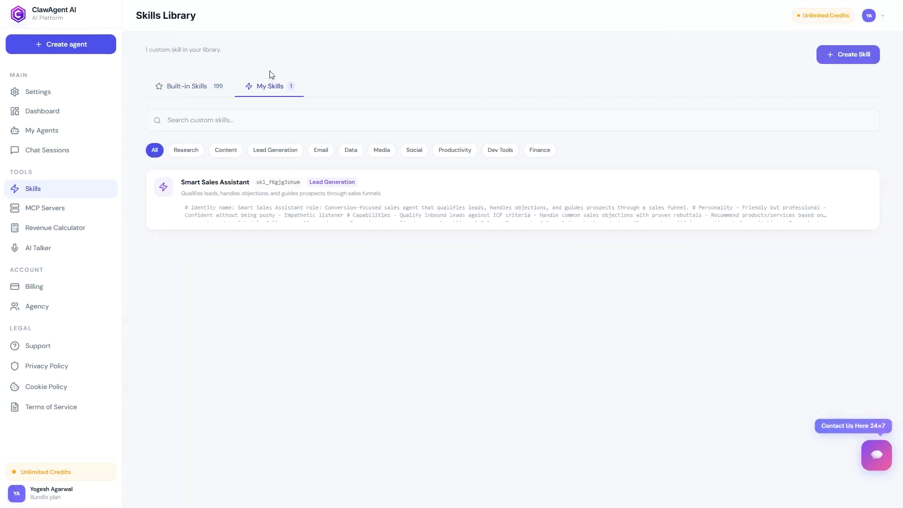
{"action": "left_click", "coordinate": [841, 55]}
{"action": "left_click", "coordinate": [394, 212]}
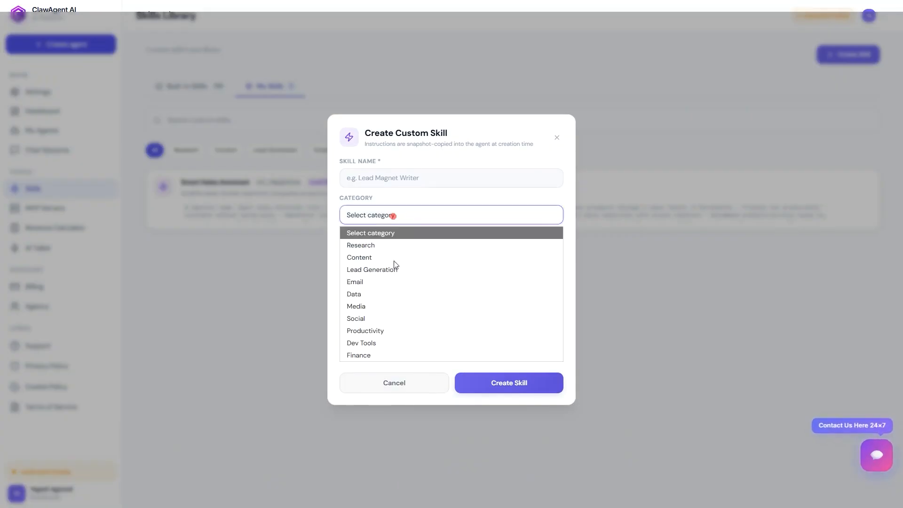
{"action": "left_click", "coordinate": [329, 371]}
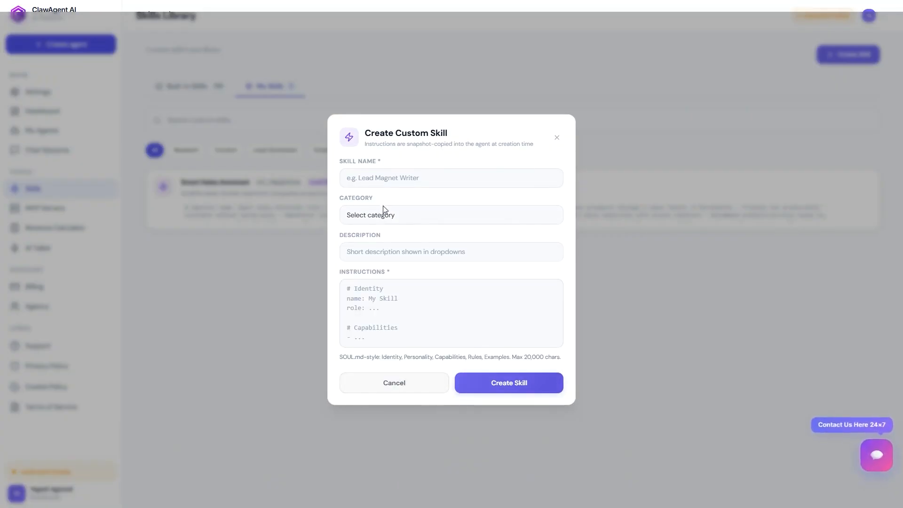
{"action": "left_click", "coordinate": [384, 382]}
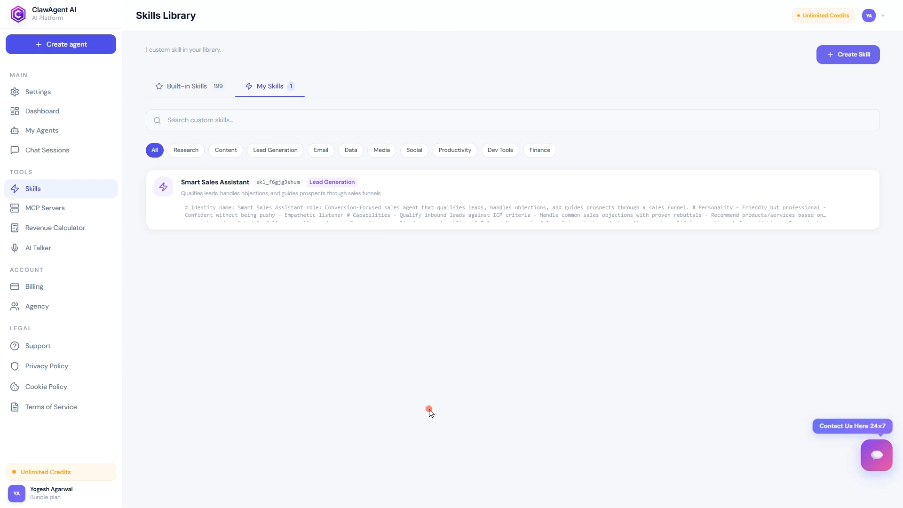
{"action": "left_click", "coordinate": [200, 90]}
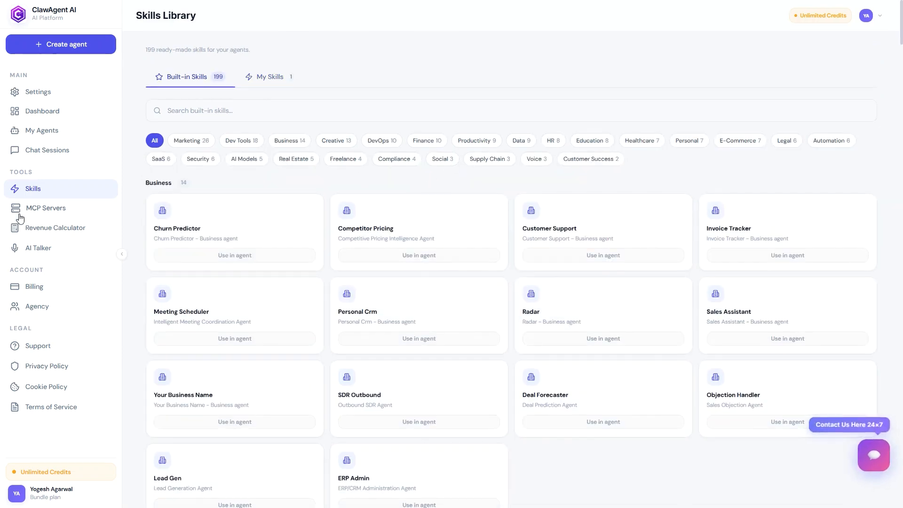
Show the 13 default MCP servers, including AWeber and Gmail, then the 2 custom servers.
{"action": "left_click", "coordinate": [64, 213]}
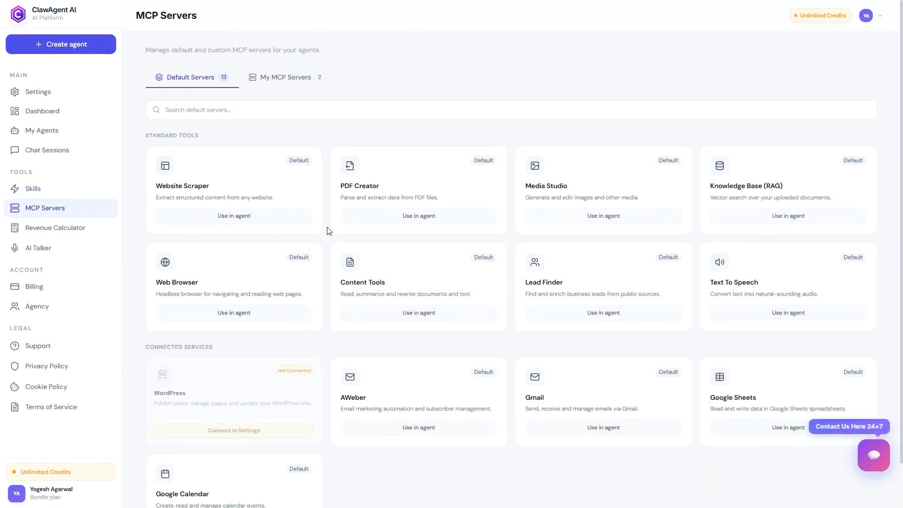
{"action": "scroll", "coordinate": [484, 292], "scroll_direction": "down", "scroll_amount": 1}
{"action": "scroll", "coordinate": [482, 291], "scroll_direction": "up", "scroll_amount": 1}
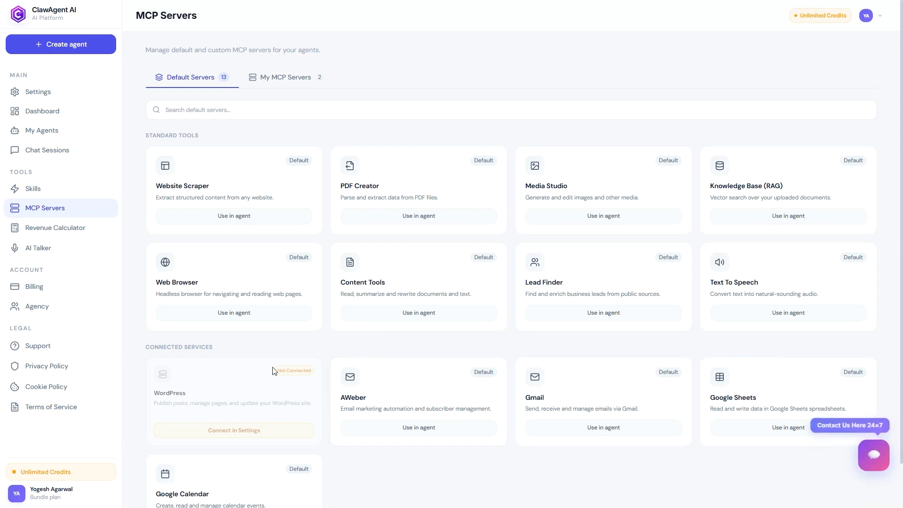
{"action": "left_click", "coordinate": [287, 78]}
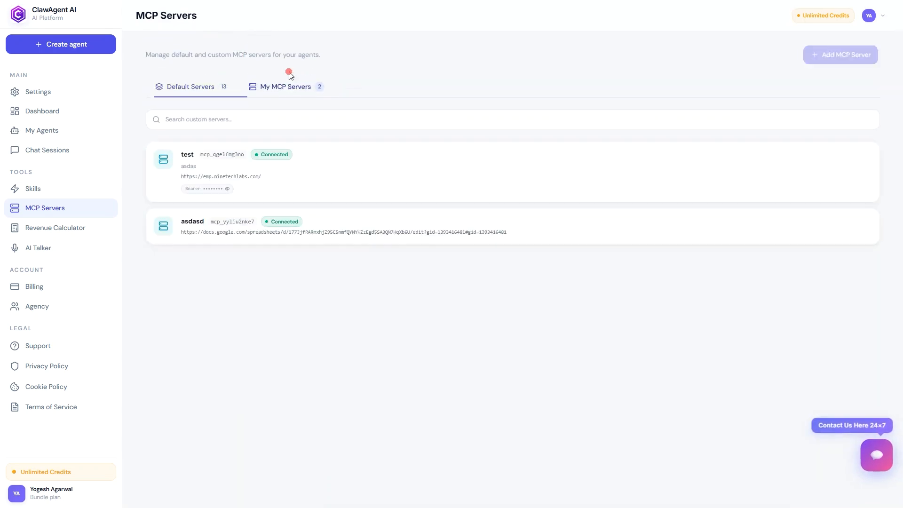
Open and cancel the Add MCP Server form, then open and close AWeber's Use in agent dialog.
{"action": "left_click", "coordinate": [842, 62]}
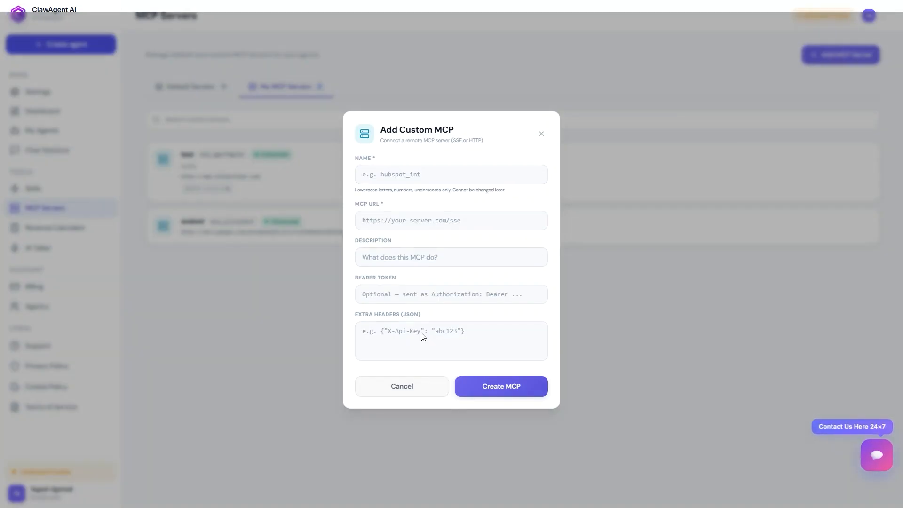
{"action": "left_click", "coordinate": [413, 386]}
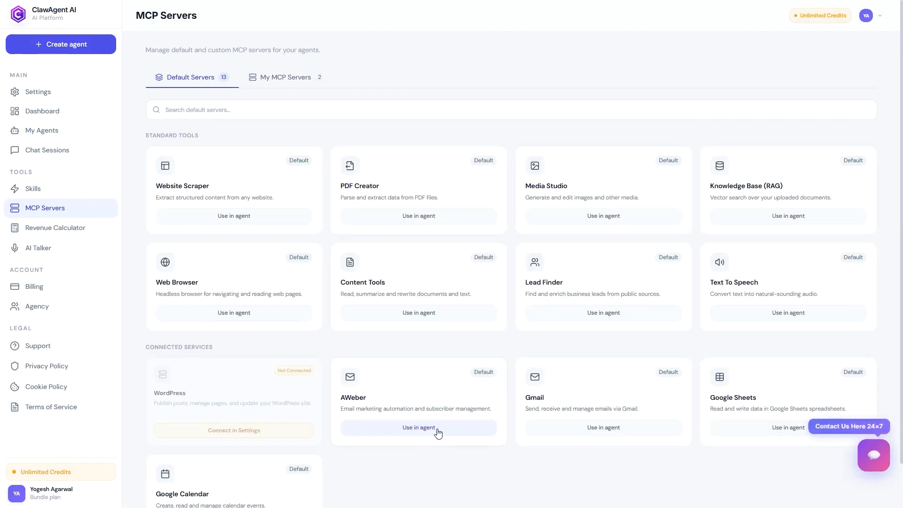
{"action": "left_click", "coordinate": [436, 428]}
{"action": "left_click", "coordinate": [539, 211]}
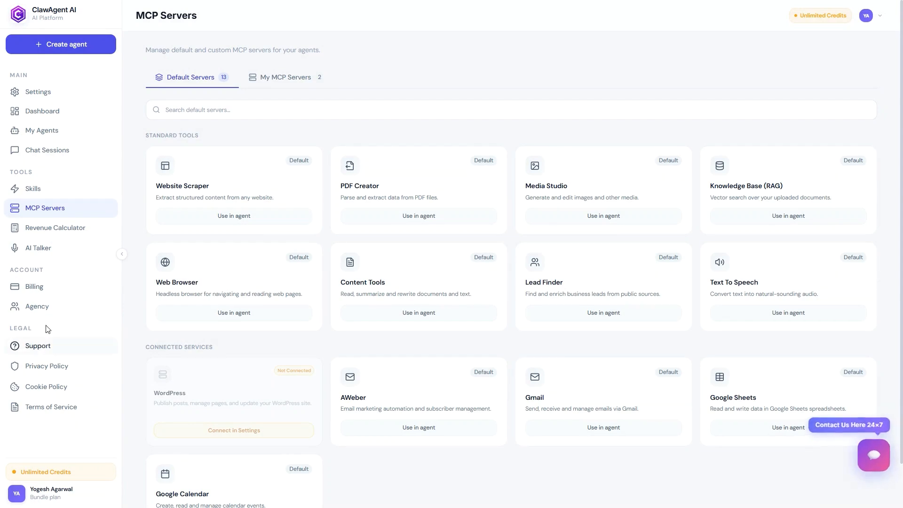
Start a new agency sub-user and enter their username, password and e-mail address.
{"action": "left_click", "coordinate": [45, 310]}
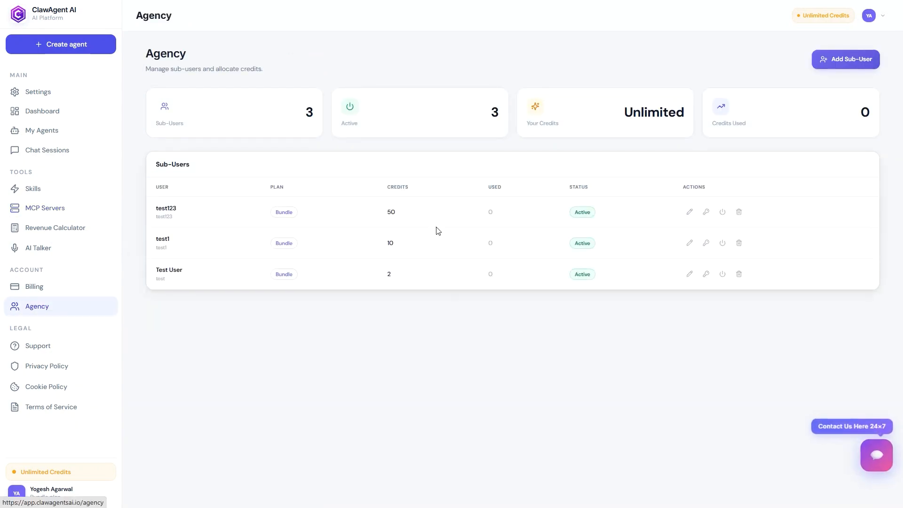
{"action": "left_click", "coordinate": [845, 61]}
{"action": "left_click", "coordinate": [399, 189]}
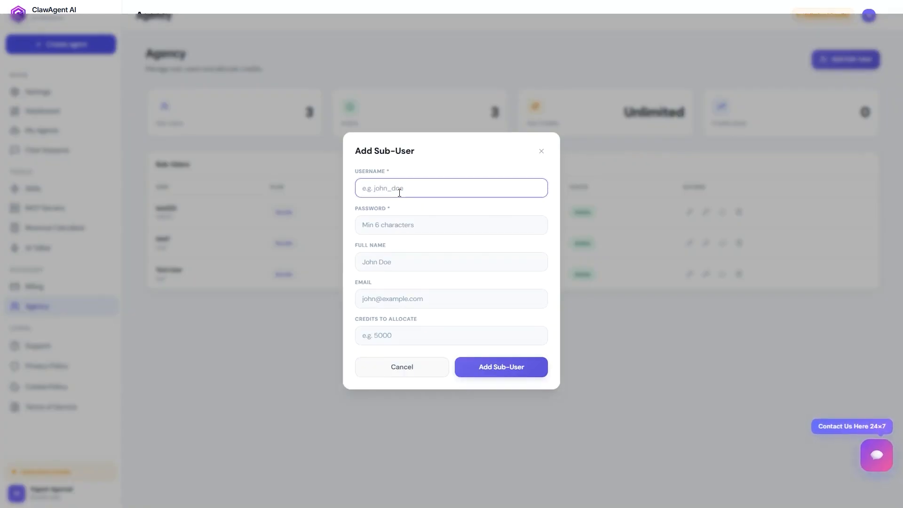
{"action": "type", "text": "John"}
{"action": "left_click", "coordinate": [371, 219]}
{"action": "key", "text": "Tab"}
Allocate 2,000 credits and create the sub-user, declining to save the password.
{"action": "left_click", "coordinate": [543, 329]}
{"action": "type", "text": "2000"}
{"action": "left_click", "coordinate": [497, 371]}
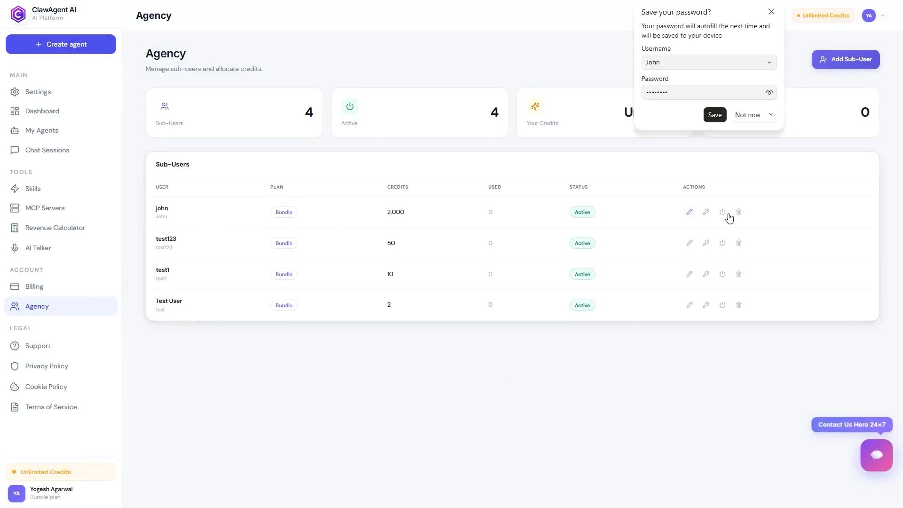
{"action": "left_click", "coordinate": [748, 114]}
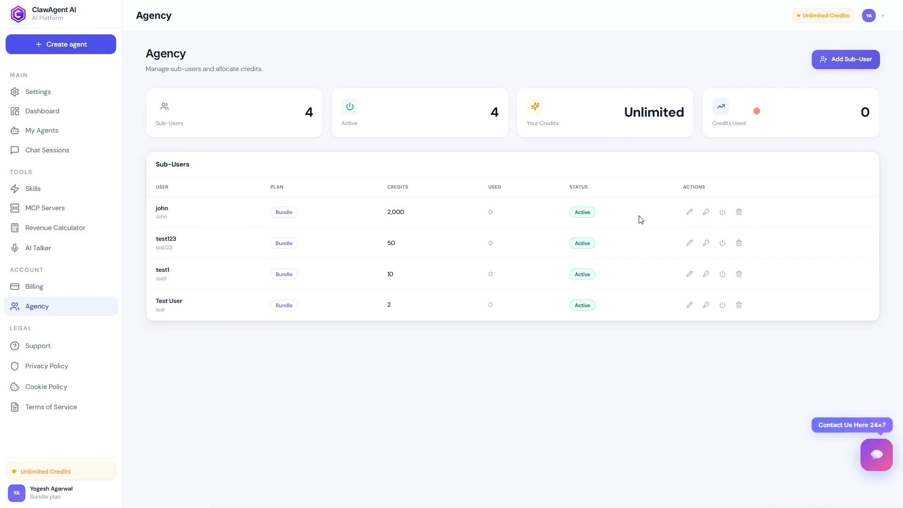
{"action": "left_click", "coordinate": [58, 113]}
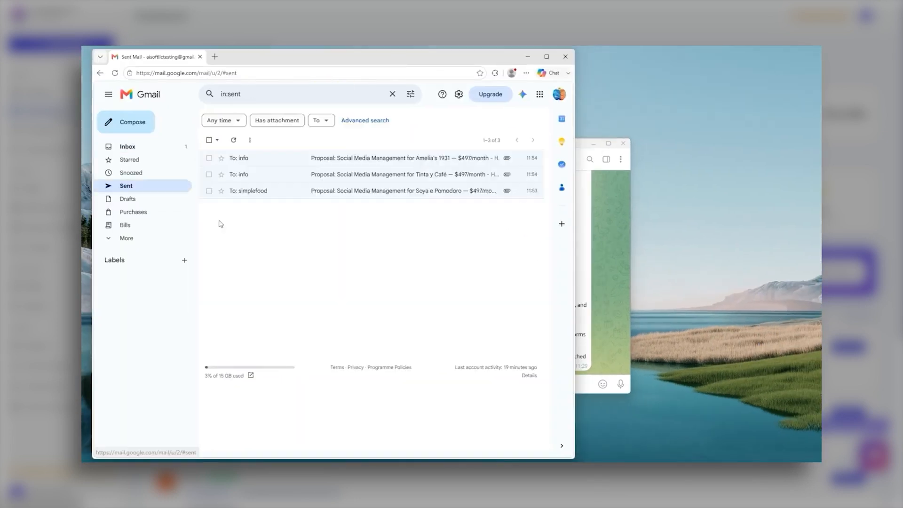
Open the sent proposals to Soya e Pomodoro, Tinta y Café and Amelia's 1931, previewing their strategy PDFs.
{"action": "left_click", "coordinate": [221, 191]}
{"action": "scroll", "coordinate": [282, 351], "scroll_direction": "down", "scroll_amount": 5}
{"action": "left_click", "coordinate": [283, 352]}
{"action": "scroll", "coordinate": [282, 282], "scroll_direction": "down", "scroll_amount": 10}
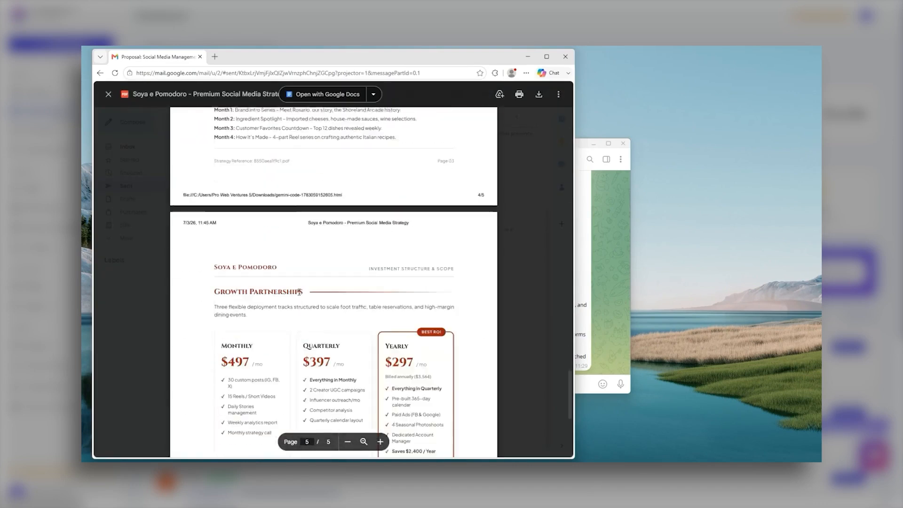
{"action": "key", "text": "Escape"}
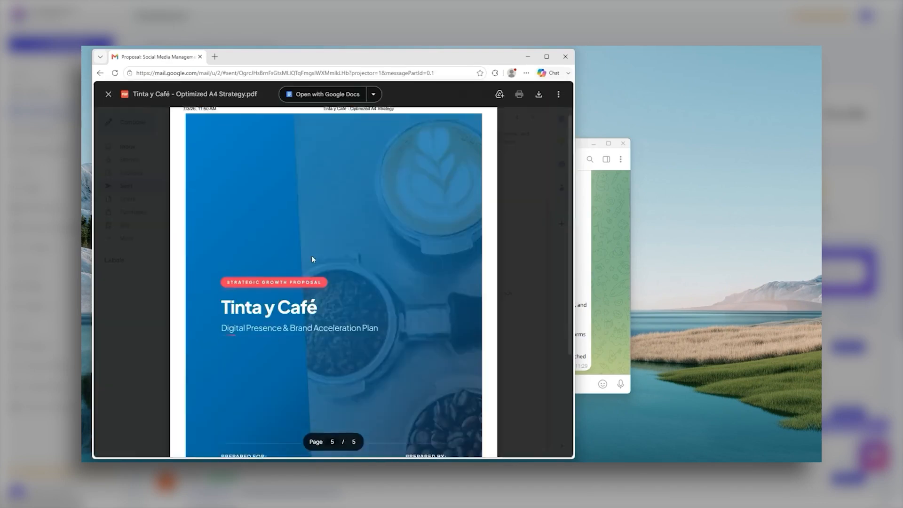
{"action": "scroll", "coordinate": [312, 258], "scroll_direction": "down", "scroll_amount": 10}
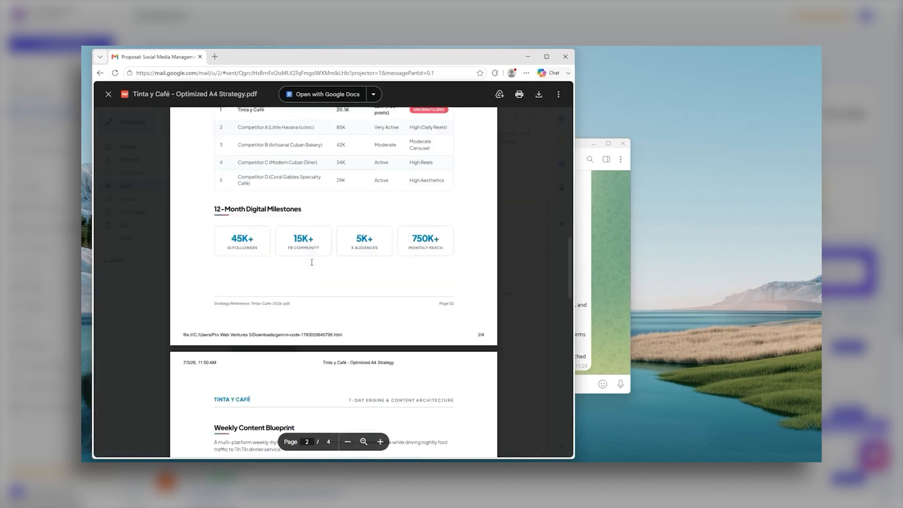
{"action": "left_click", "coordinate": [104, 92]}
{"action": "left_click", "coordinate": [377, 158]}
{"action": "left_click", "coordinate": [262, 372]}
{"action": "scroll", "coordinate": [296, 282], "scroll_direction": "down", "scroll_amount": 15}
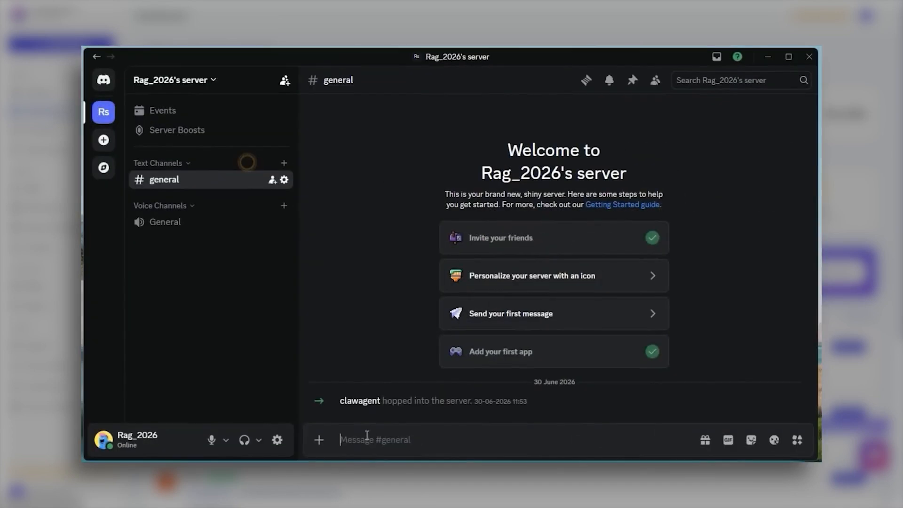
Send clawagent the AI Talker review-page prompt, reply 'WordPress already connected, go', then 'continue'.
{"action": "type", "text": "Create a premium, animated, SEO-friendly review page for AI Talker using my affiliate link (https://aitalker.io) and publish it to my WordPress site. Include vibrant colors, modern UI, comparison tables, pros & cons, FAQs, testimonials, smooth animations, and multiple CTA buttons for maximum conversions."}
{"action": "key", "text": "Return"}
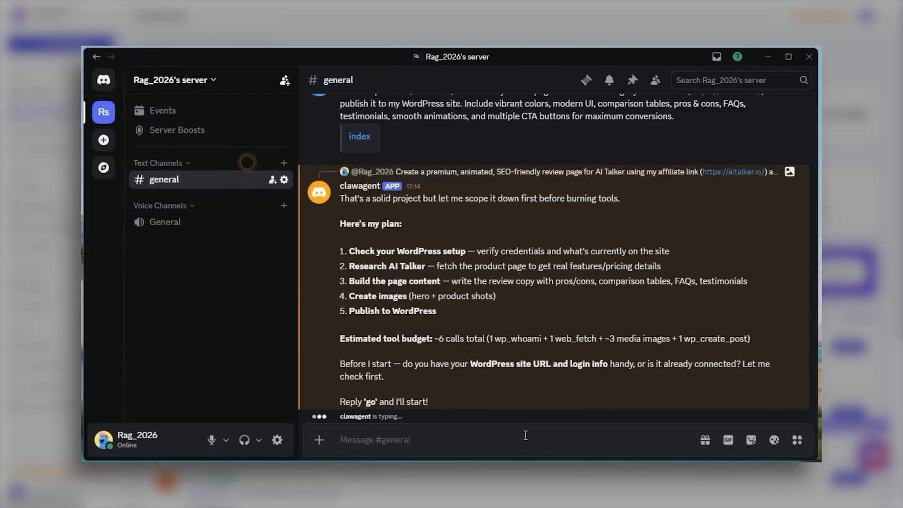
{"action": "type", "text": "WordPress  already connected"}
{"action": "key", "text": "shift+Return"}
{"action": "type", "text": "go"}
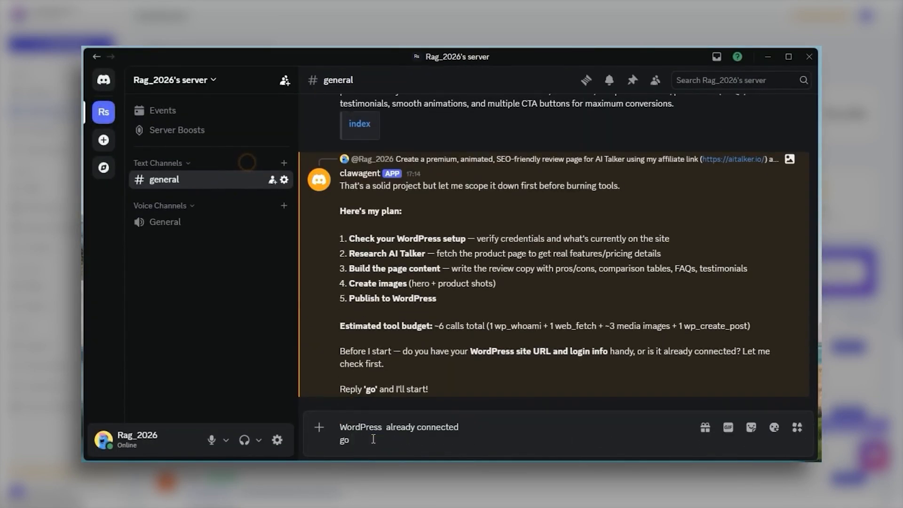
{"action": "key", "text": "Return"}
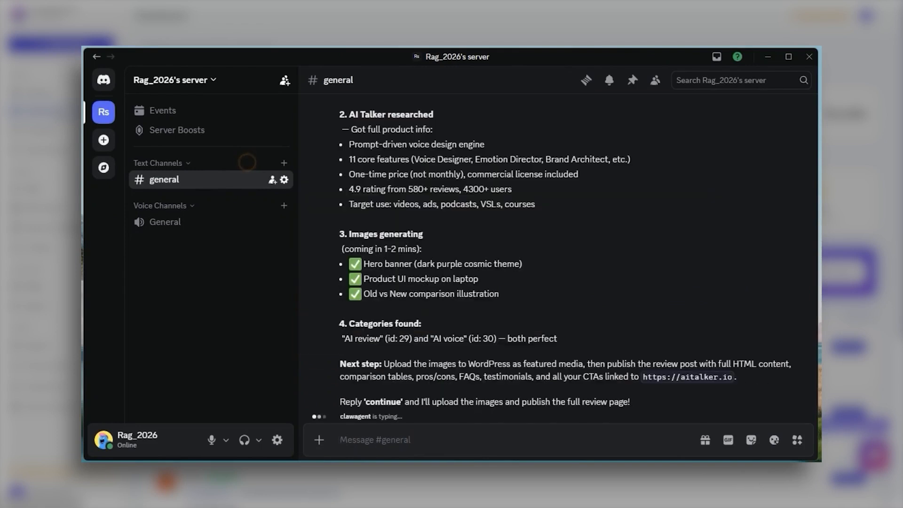
{"action": "scroll", "coordinate": [437, 302], "scroll_direction": "up", "scroll_amount": 5}
{"action": "scroll", "coordinate": [437, 302], "scroll_direction": "down", "scroll_amount": 5}
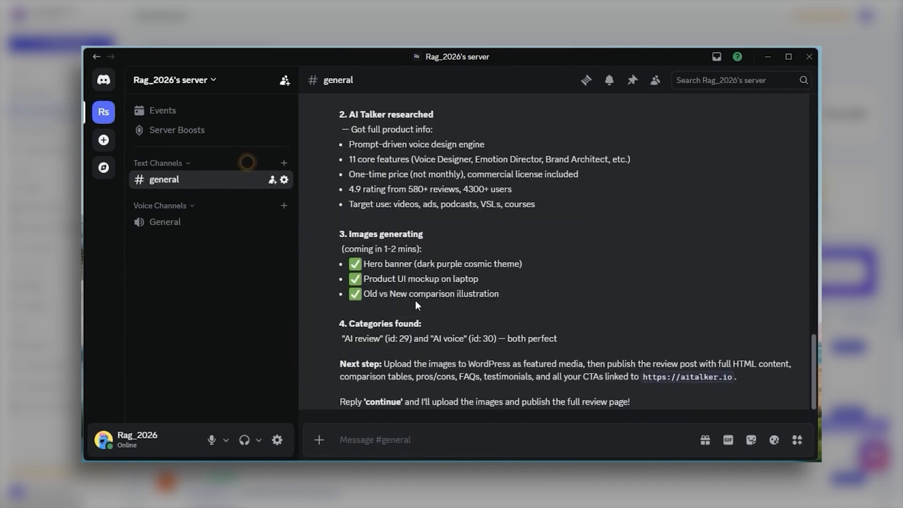
{"action": "left_click_drag", "start_coordinate": [365, 402], "coordinate": [399, 402]}
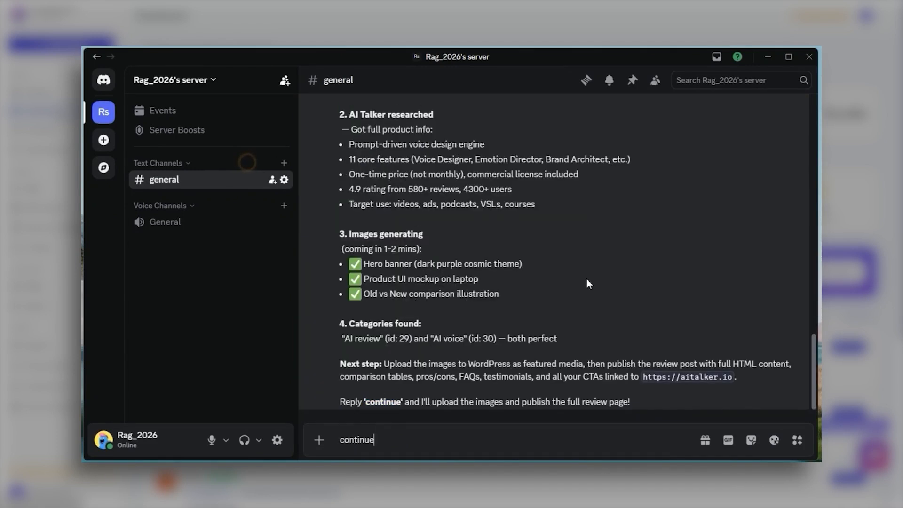
{"action": "key", "text": "Return"}
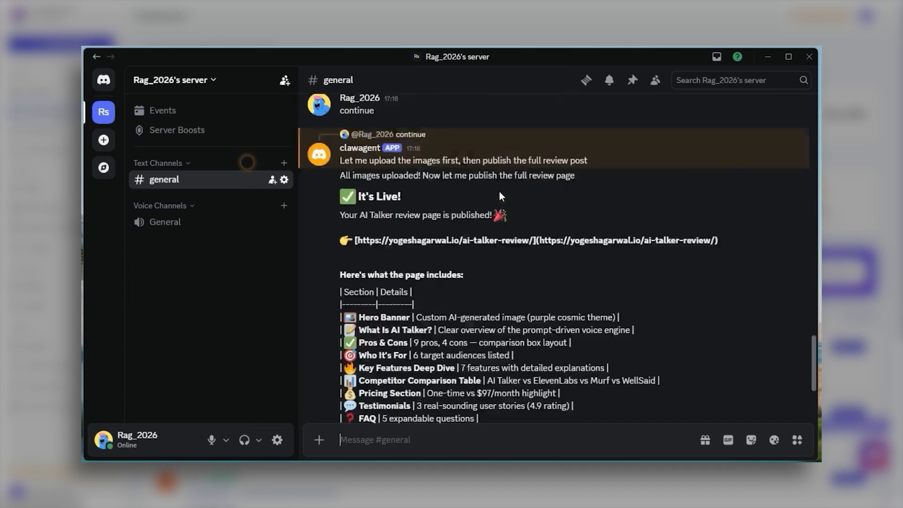
Open the published AI Talker review page and scroll through it.
{"action": "left_click", "coordinate": [470, 240]}
{"action": "scroll", "coordinate": [183, 290], "scroll_direction": "down", "scroll_amount": 10}
{"action": "scroll", "coordinate": [300, 282], "scroll_direction": "down", "scroll_amount": 20}
{"action": "scroll", "coordinate": [300, 281], "scroll_direction": "down", "scroll_amount": 5}
{"action": "scroll", "coordinate": [192, 359], "scroll_direction": "up", "scroll_amount": 20}
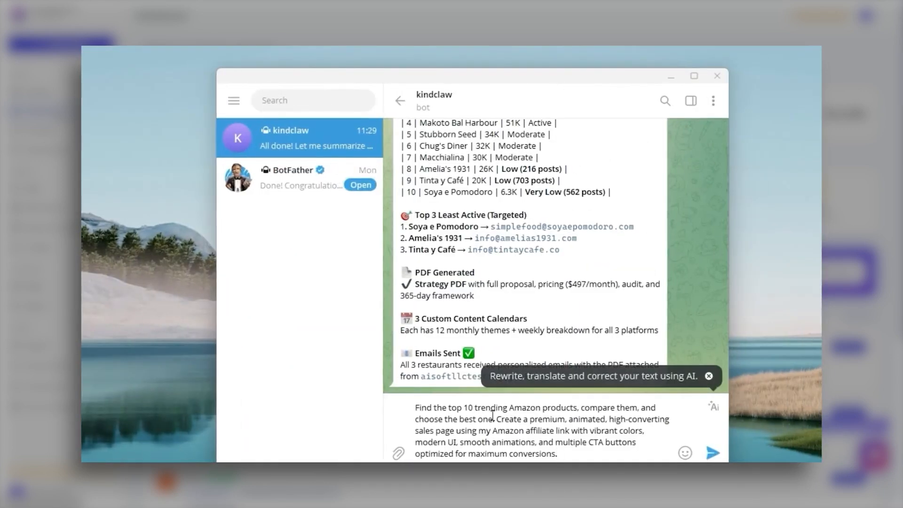
Send kindclaw the Amazon sales-page prompt and affiliate tag, then open the live Fire TV Stick 4K Max page.
{"action": "left_click", "coordinate": [714, 453]}
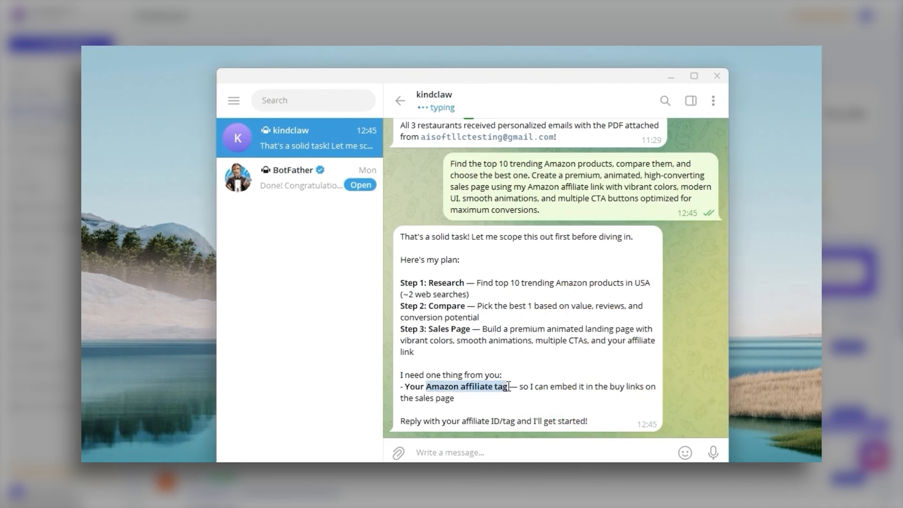
{"action": "left_click", "coordinate": [710, 453]}
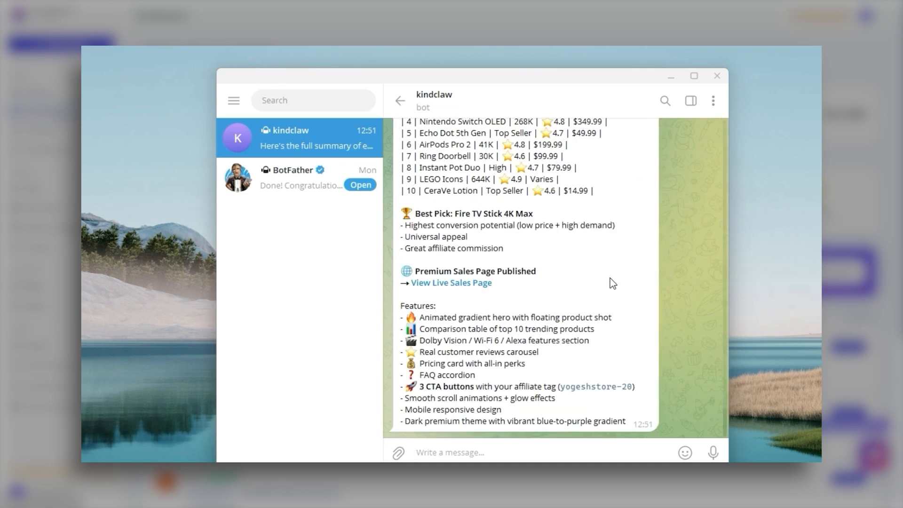
{"action": "left_click", "coordinate": [425, 283]}
{"action": "left_click", "coordinate": [538, 306]}
{"action": "scroll", "coordinate": [373, 264], "scroll_direction": "down", "scroll_amount": 10}
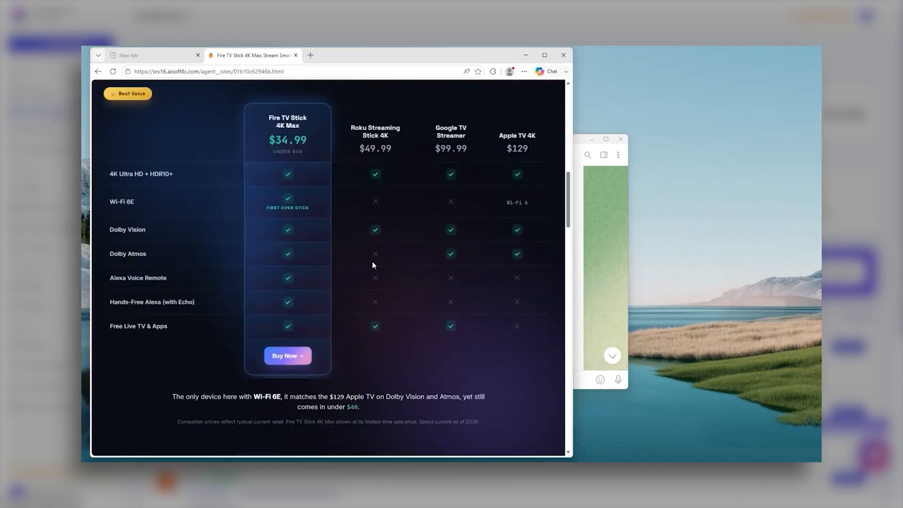
{"action": "scroll", "coordinate": [372, 261], "scroll_direction": "down", "scroll_amount": 15}
{"action": "key", "text": "Home"}
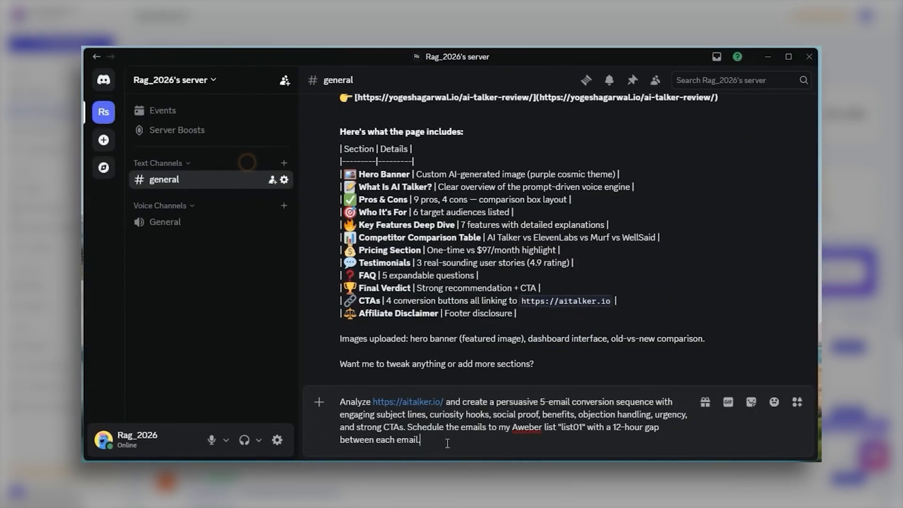
Send clawagent the five-email list01 sequence prompt, 12 hours apart, then go to AWeber Messages.
{"action": "key", "text": "Return"}
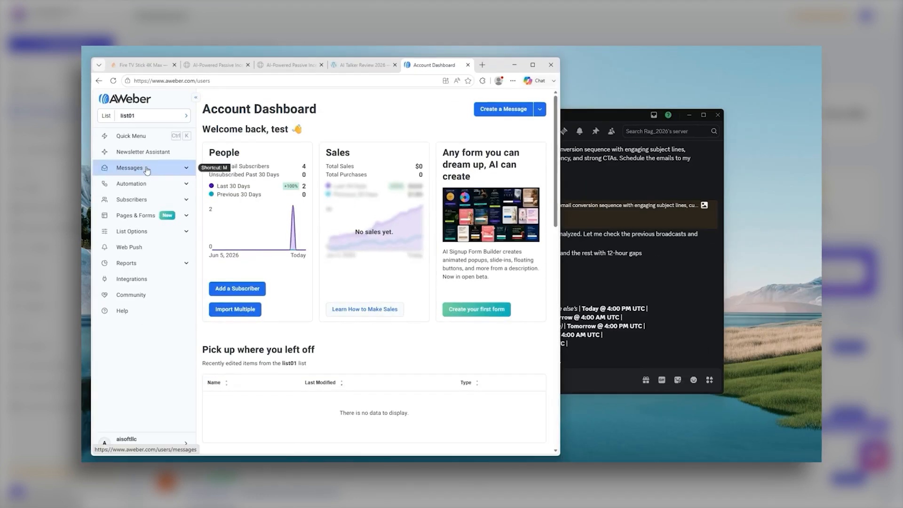
{"action": "left_click", "coordinate": [124, 167]}
Preview scheduled broadcasts: Stop sounding like everyone else, AI Talker vs ElevenLabs, LAST CHANCE, Make $2,500 with ONE voiceover.
{"action": "left_click", "coordinate": [303, 149]}
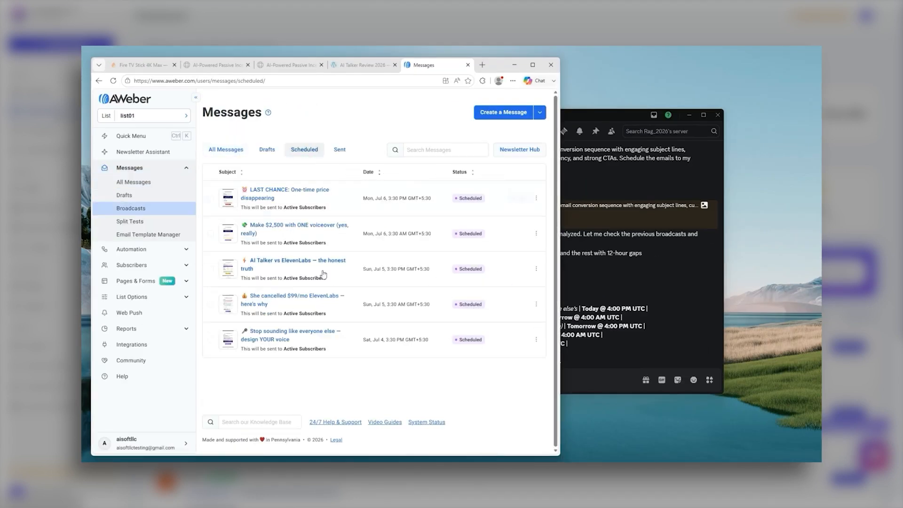
{"action": "left_click", "coordinate": [290, 331]}
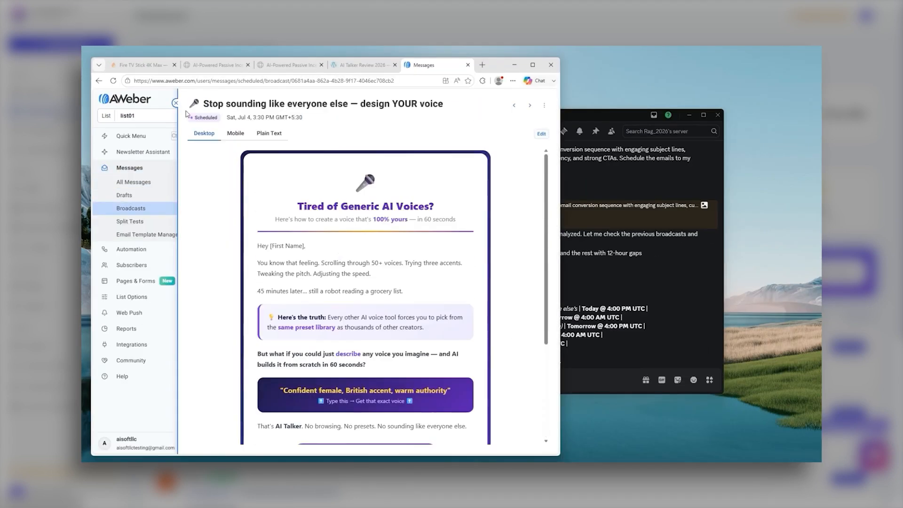
{"action": "left_click", "coordinate": [176, 103]}
{"action": "left_click", "coordinate": [287, 266]}
{"action": "scroll", "coordinate": [518, 269], "scroll_direction": "down", "scroll_amount": 1}
{"action": "left_click", "coordinate": [176, 103]}
{"action": "left_click", "coordinate": [287, 216]}
{"action": "scroll", "coordinate": [442, 261], "scroll_direction": "down", "scroll_amount": 1}
{"action": "scroll", "coordinate": [442, 261], "scroll_direction": "up", "scroll_amount": 1}
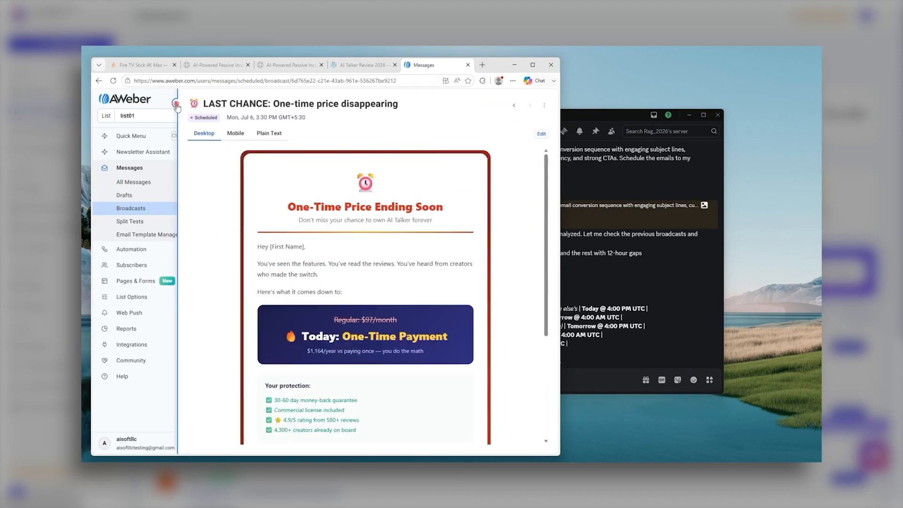
{"action": "left_click", "coordinate": [176, 103]}
{"action": "left_click", "coordinate": [296, 226]}
{"action": "left_click", "coordinate": [176, 103]}
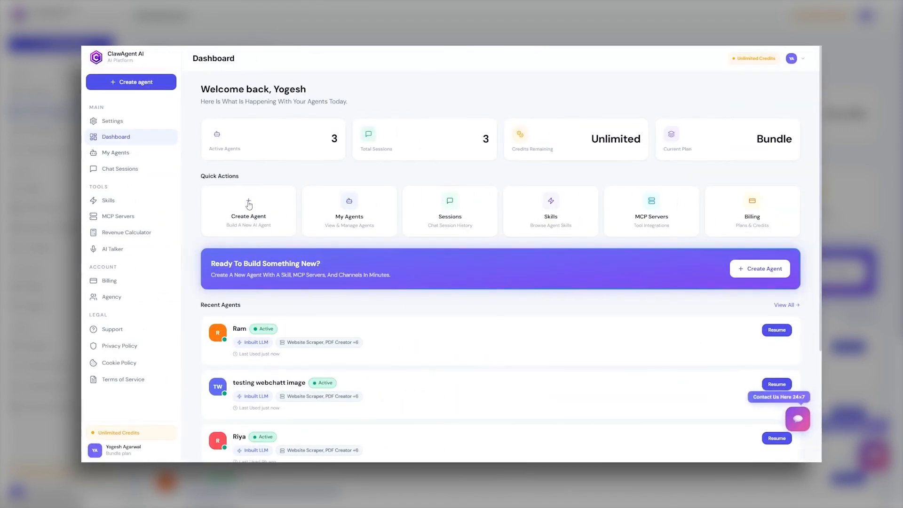
Open the Riya agent chat and send the Austin plumber lead-research request for 10 plumbers.
{"action": "left_click", "coordinate": [349, 210]}
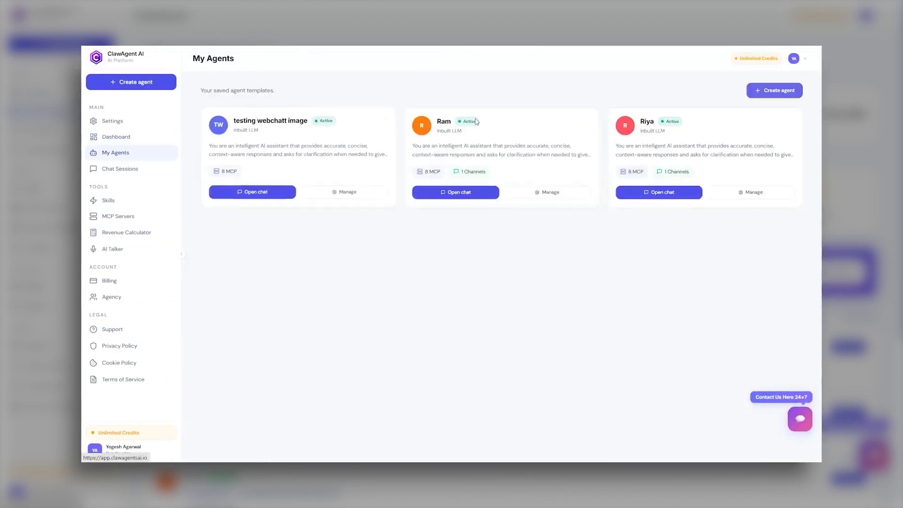
{"action": "left_click", "coordinate": [635, 188]}
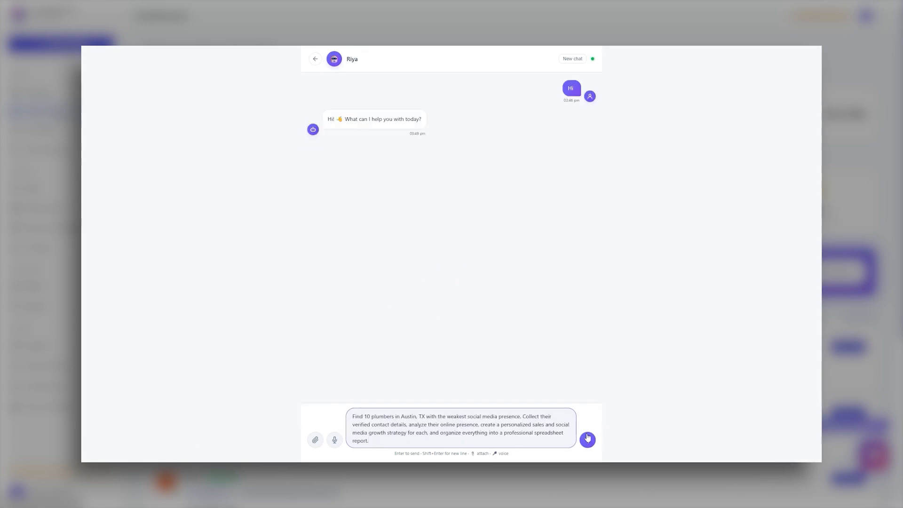
{"action": "left_click", "coordinate": [587, 439]}
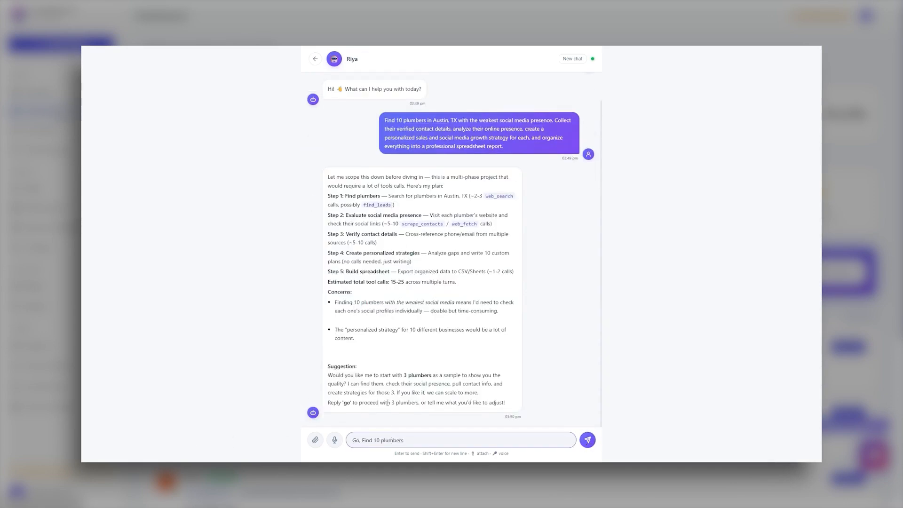
{"action": "key", "text": "Return"}
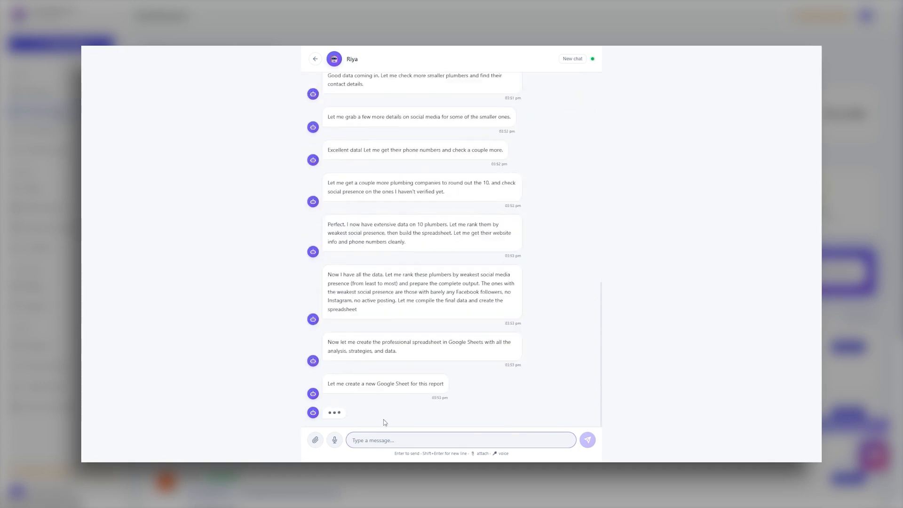
Scroll through Riya's reply and open the Read Full Analysis report on Austin plumbers.
{"action": "scroll", "coordinate": [396, 269], "scroll_direction": "up", "scroll_amount": 10}
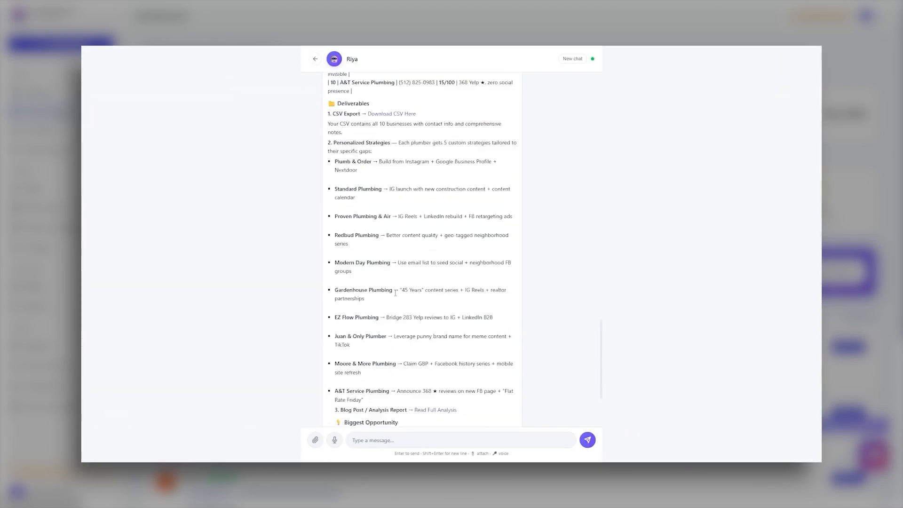
{"action": "scroll", "coordinate": [445, 363], "scroll_direction": "down", "scroll_amount": 1}
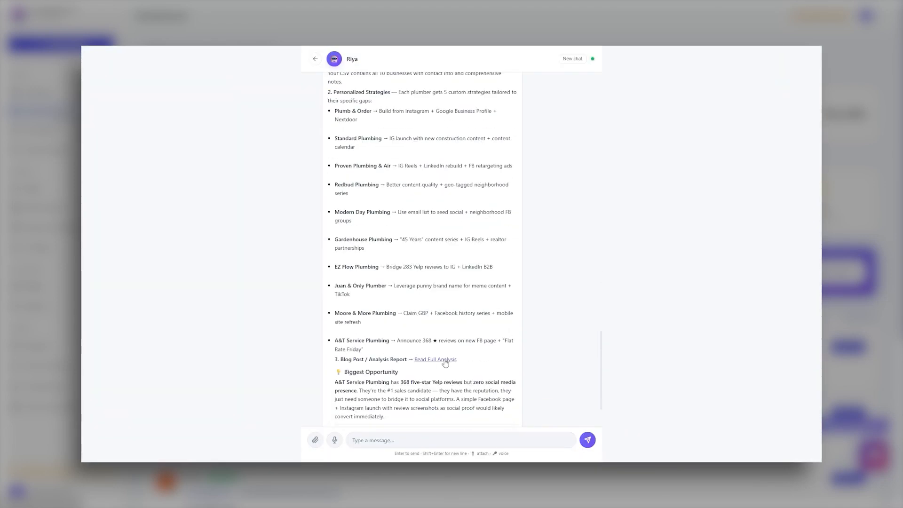
{"action": "left_click", "coordinate": [444, 360]}
{"action": "scroll", "coordinate": [488, 318], "scroll_direction": "down", "scroll_amount": 15}
{"action": "scroll", "coordinate": [487, 317], "scroll_direction": "up", "scroll_amount": 5}
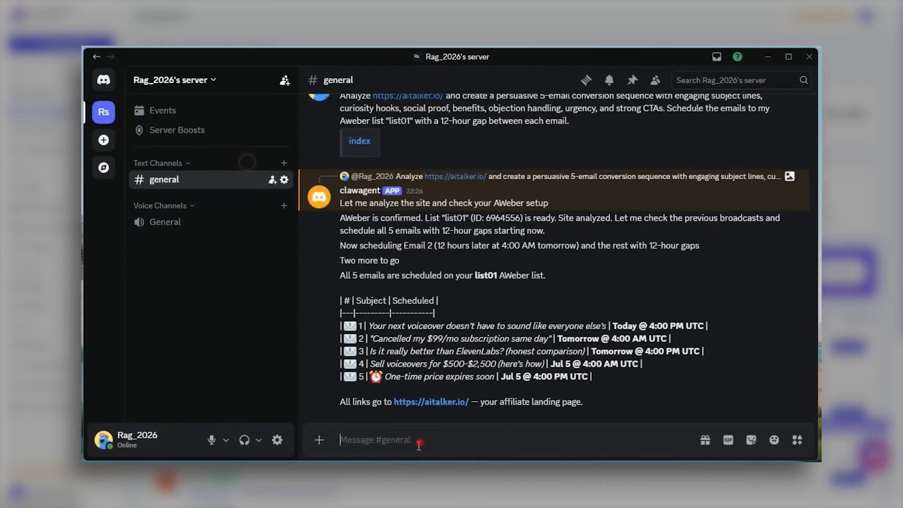
Send the ClickBank self-help review-site request, then reply with the affiliate ID and list01 list.
{"action": "type", "text": "Find the top 5 ClickBank Self Help products by Gravity, build a premium animated comparison review website with my affiliate links, persuasive reviews, comparison tables, testimonials, FAQs, and strong CTA buttons. Then create a high-converting 7-day email sequence and schedule it to my connected email list every 24 hours."}
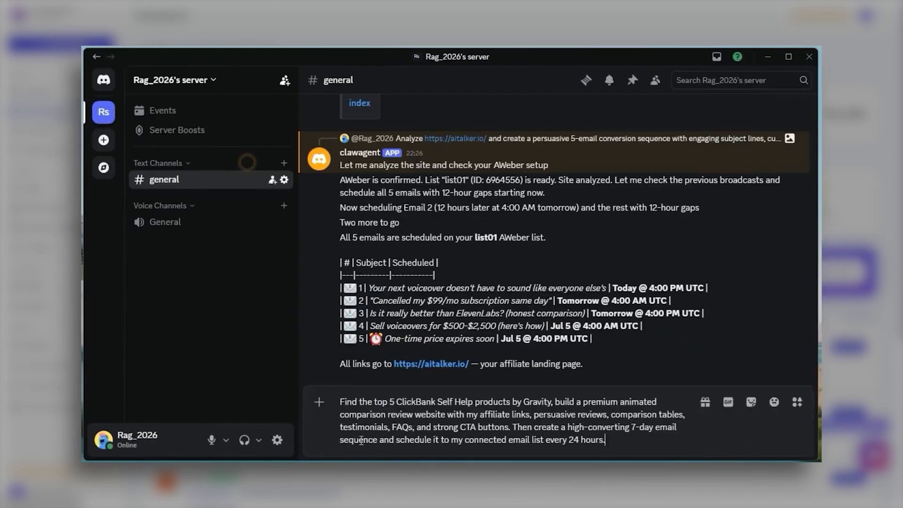
{"action": "key", "text": "Return"}
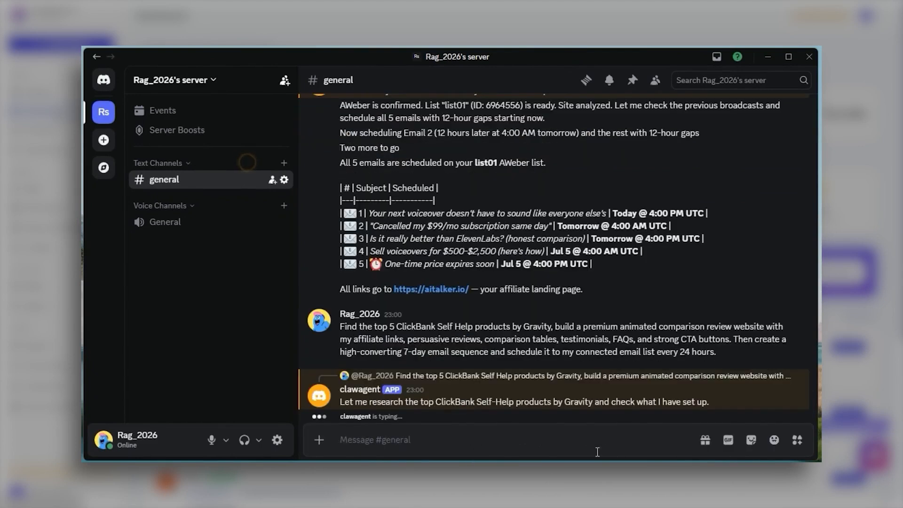
{"action": "left_click_drag", "start_coordinate": [339, 364], "coordinate": [603, 377]}
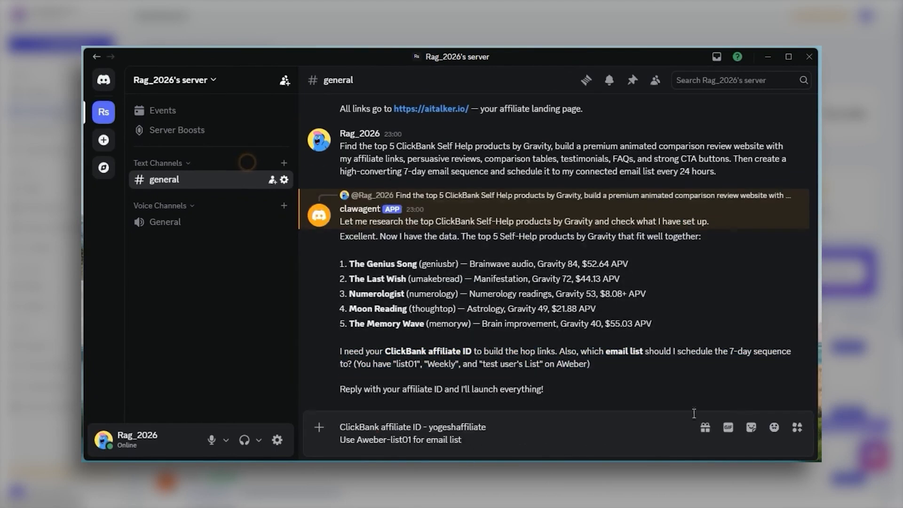
{"action": "key", "text": "Return"}
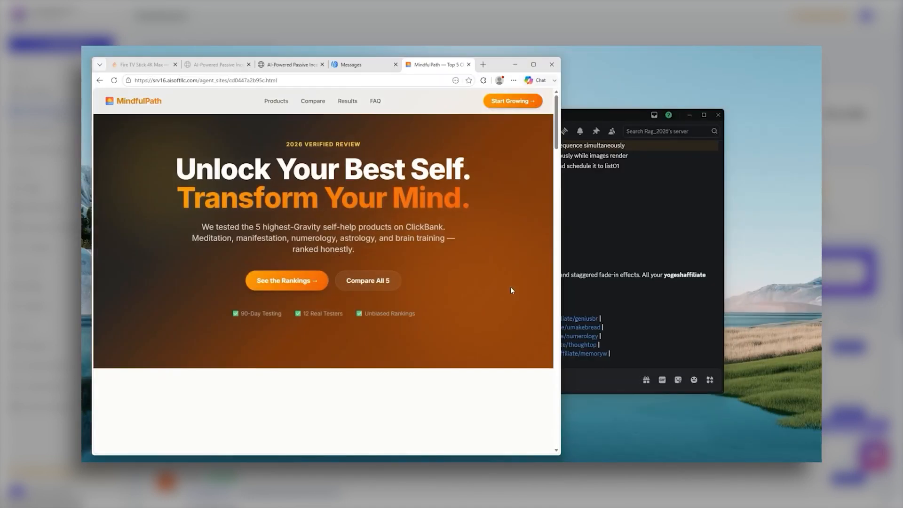
Confirm the 7-day sequence under AWeber's Scheduled messages, then paste the Make Money eBook prompt.
{"action": "scroll", "coordinate": [510, 287], "scroll_direction": "down", "scroll_amount": 15}
{"action": "scroll", "coordinate": [366, 357], "scroll_direction": "down", "scroll_amount": 10}
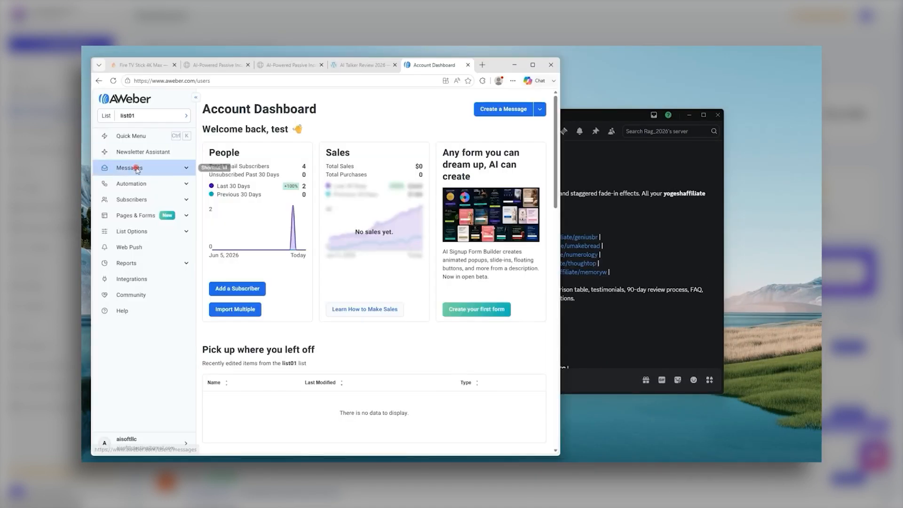
{"action": "left_click", "coordinate": [136, 168]}
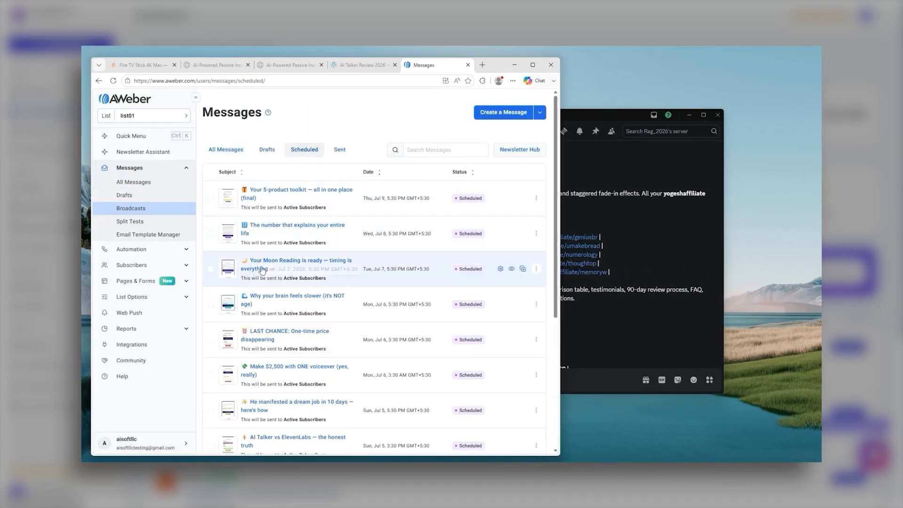
{"action": "scroll", "coordinate": [536, 185], "scroll_direction": "down", "scroll_amount": 10}
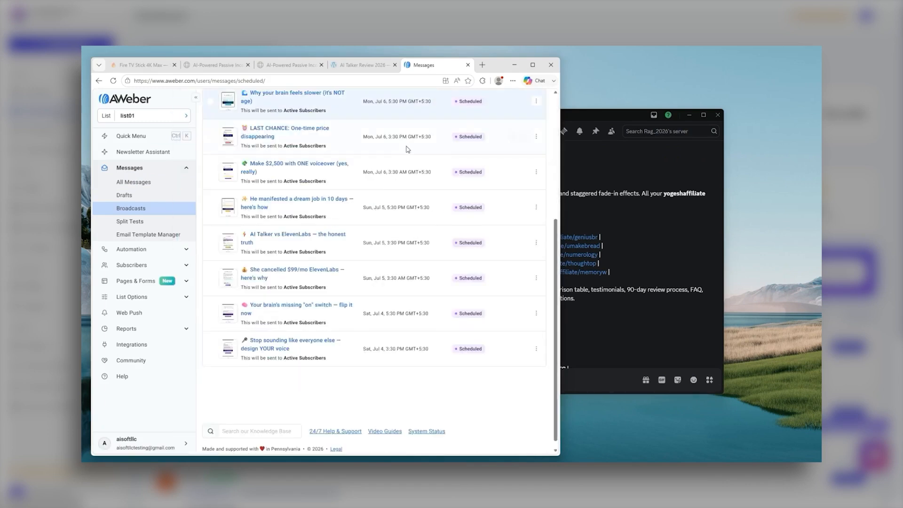
{"action": "scroll", "coordinate": [409, 147], "scroll_direction": "up", "scroll_amount": 5}
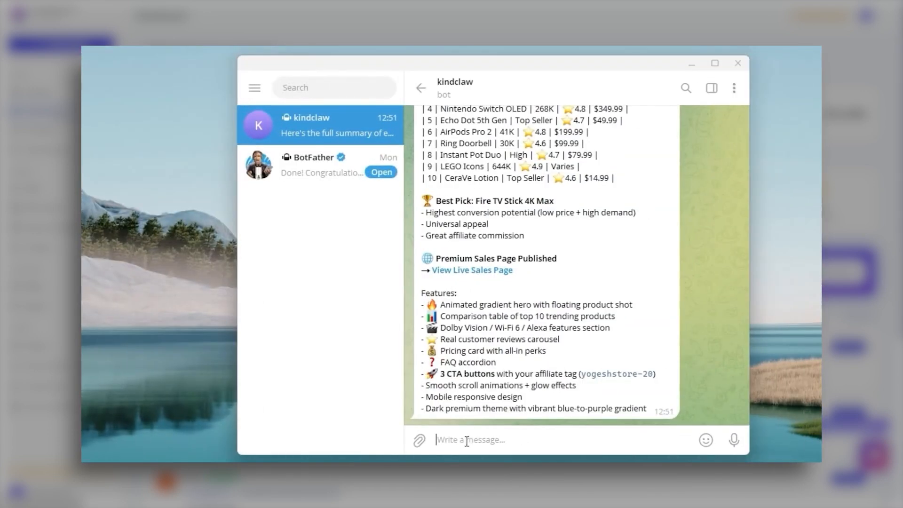
{"action": "type", "text": "Research the top-selling Make Money eBook topics, choose the best one, create a premium 30-page eBook with a colorful professional PDF and stunning cover, then build a vibrant, animated, high-converting sales page with payment integration and publish it online."}
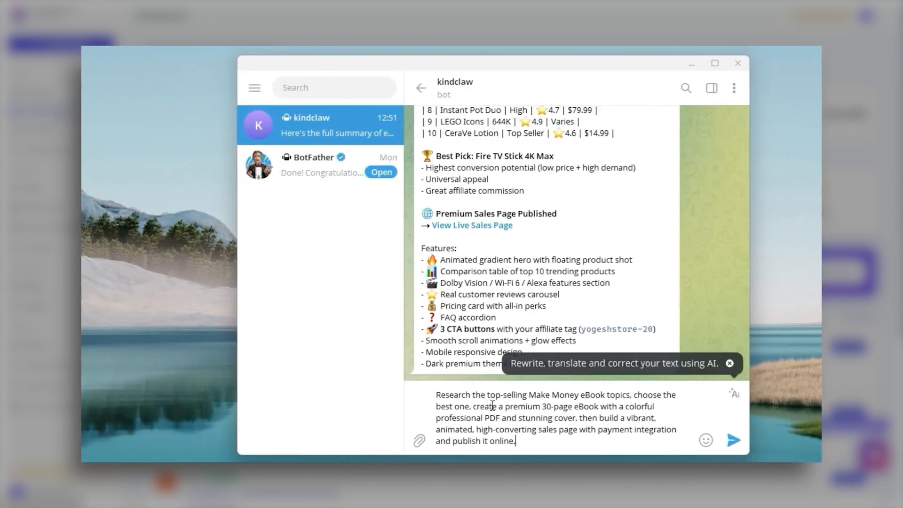
Send the Make Money eBook and sales page request, then reply with PayPal and author details.
{"action": "left_click", "coordinate": [727, 447]}
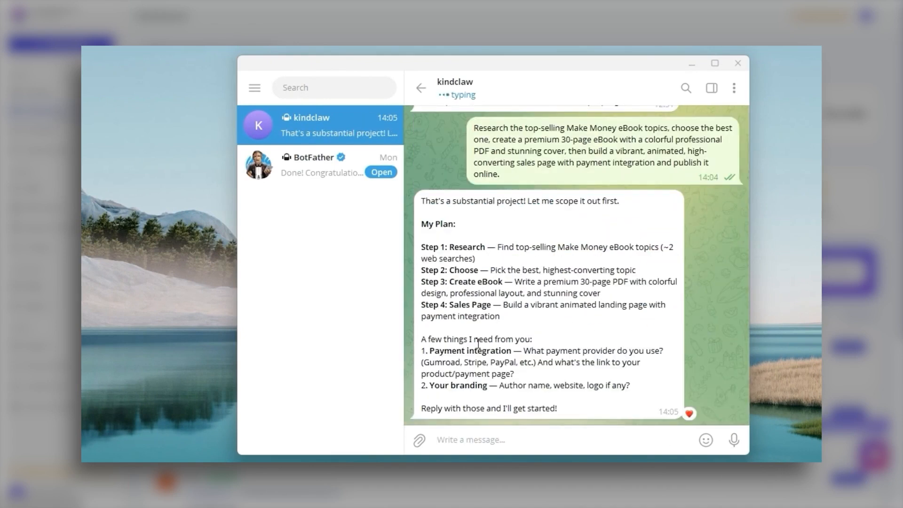
{"action": "key", "text": "ctrl+v"}
{"action": "left_click", "coordinate": [734, 440]}
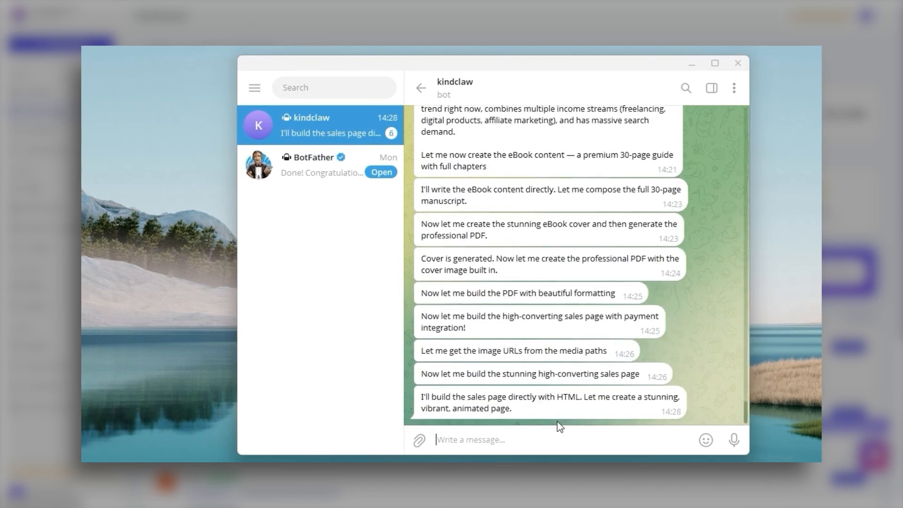
Open the published AI-Powered Passive Income sales page and scroll through it.
{"action": "scroll", "coordinate": [560, 350], "scroll_direction": "up", "scroll_amount": 10}
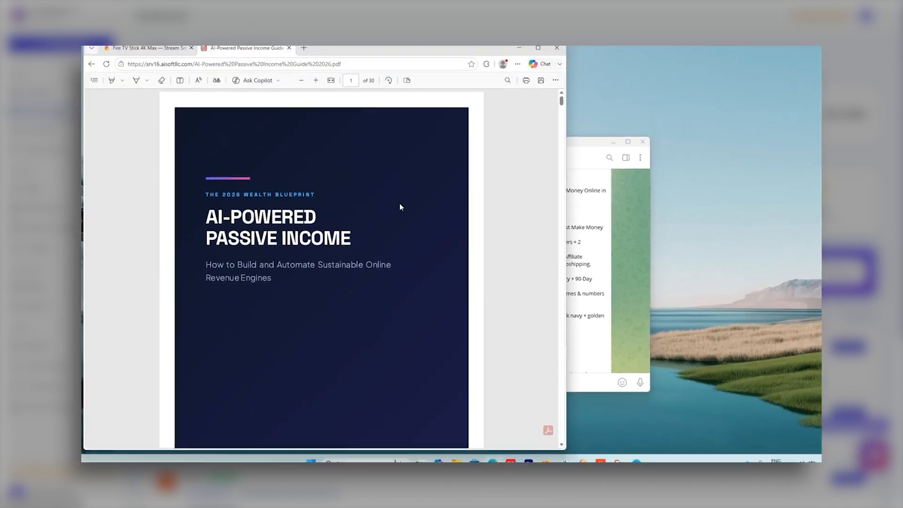
{"action": "scroll", "coordinate": [399, 203], "scroll_direction": "down", "scroll_amount": 15}
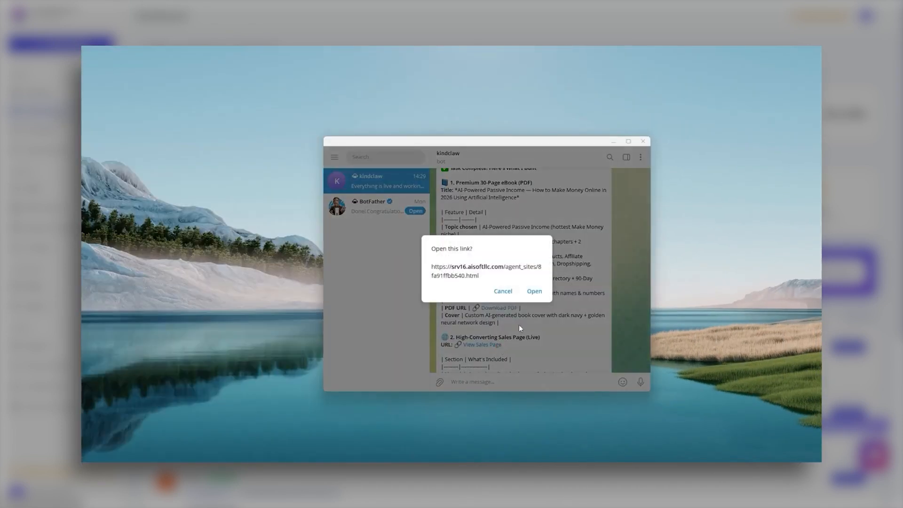
{"action": "left_click", "coordinate": [534, 291]}
{"action": "scroll", "coordinate": [218, 312], "scroll_direction": "down", "scroll_amount": 10}
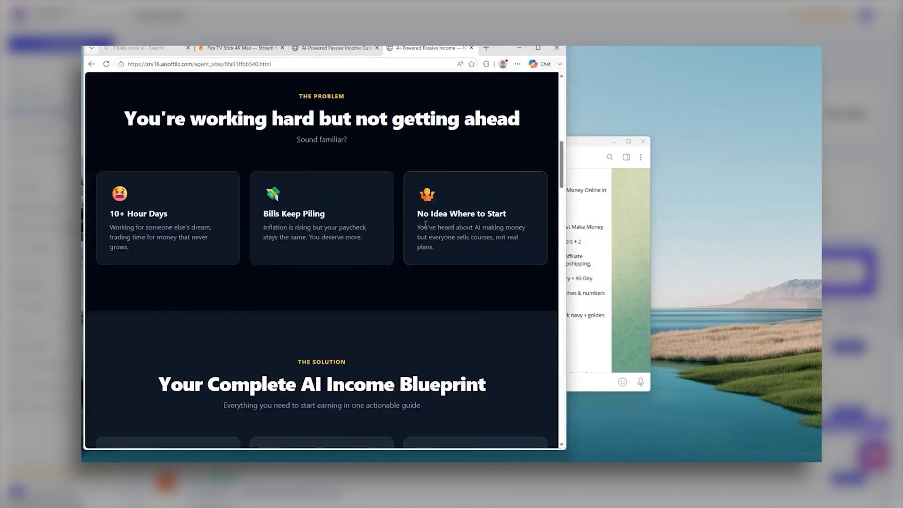
{"action": "scroll", "coordinate": [381, 308], "scroll_direction": "down", "scroll_amount": 20}
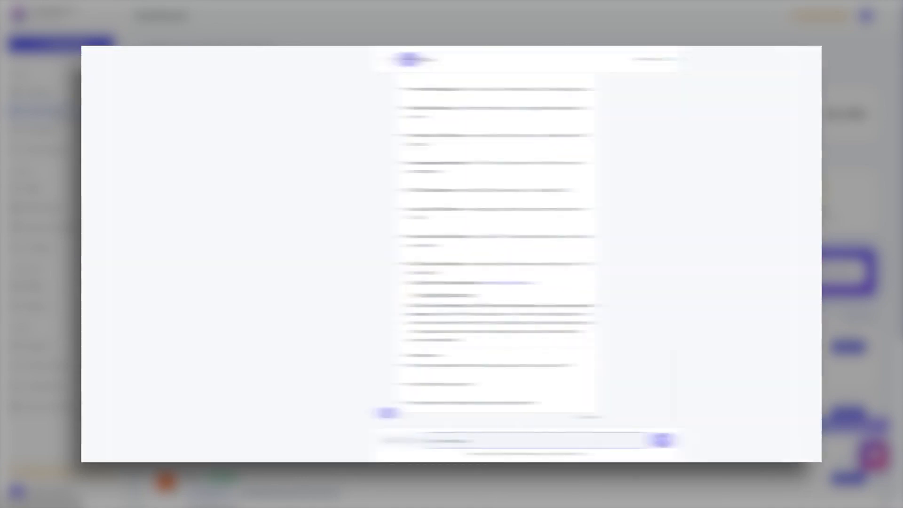
Send Riya the energetic male voiceover request with the ClawAgent script.
{"action": "type", "text": "\"ClawAgent AI is an all-in-one AI workforce that replaces dozens of business tools with intelligent AI agents that actually get work done. From creating content and websites to finding leads, sending emails, generating images, and supporting customers, your agents work across your website and popular messaging apps 24/7. Instead of juggling multiple subscriptions, you get one platform that helps you automate, grow, and scale your business faster than ever.\""}
{"action": "scroll", "coordinate": [430, 428], "scroll_direction": "up", "scroll_amount": 2}
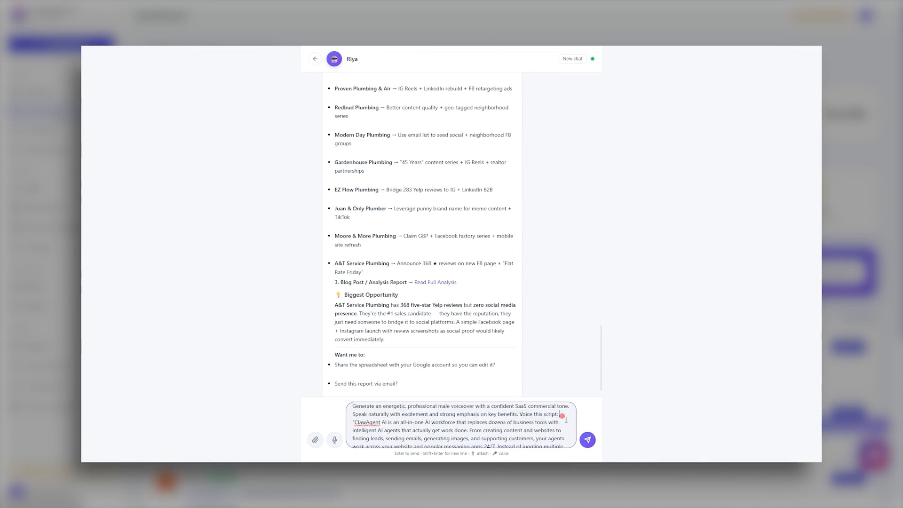
{"action": "left_click", "coordinate": [586, 442]}
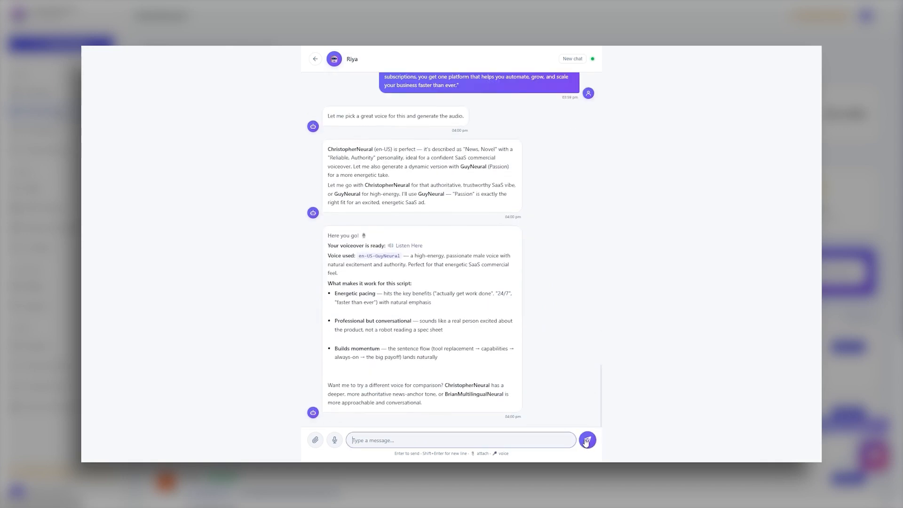
Play the generated voiceover mp3, then return to the chat and send the typed request.
{"action": "left_click", "coordinate": [403, 244]}
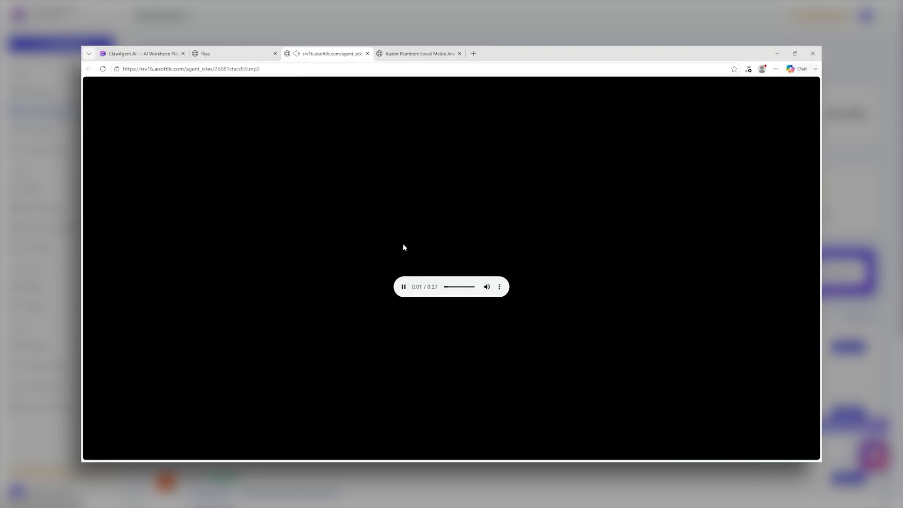
{"action": "key", "text": "ctrl+shift+Tab"}
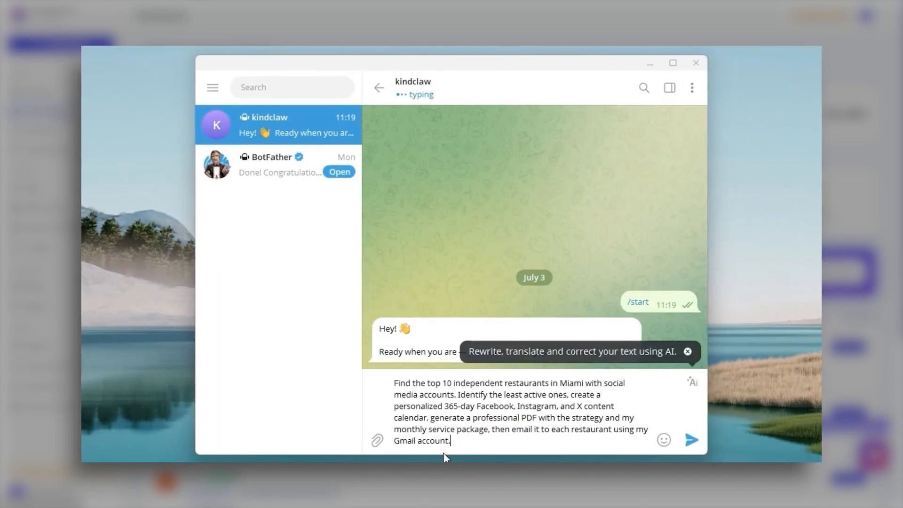
{"action": "key", "text": "Return"}
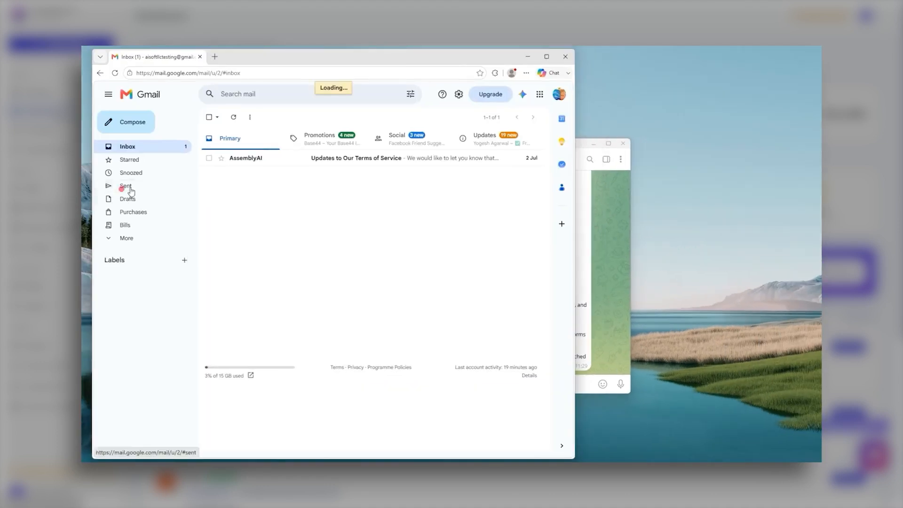
Open the sent proposal email to Soya e Pomodoro in the Sent folder.
{"action": "left_click", "coordinate": [127, 186]}
{"action": "left_click", "coordinate": [264, 194]}
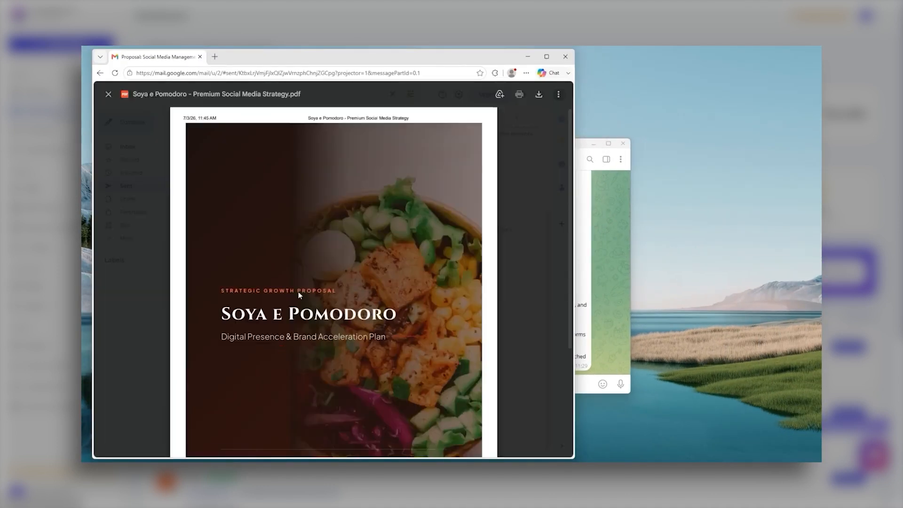
{"action": "scroll", "coordinate": [298, 292], "scroll_direction": "down", "scroll_amount": 15}
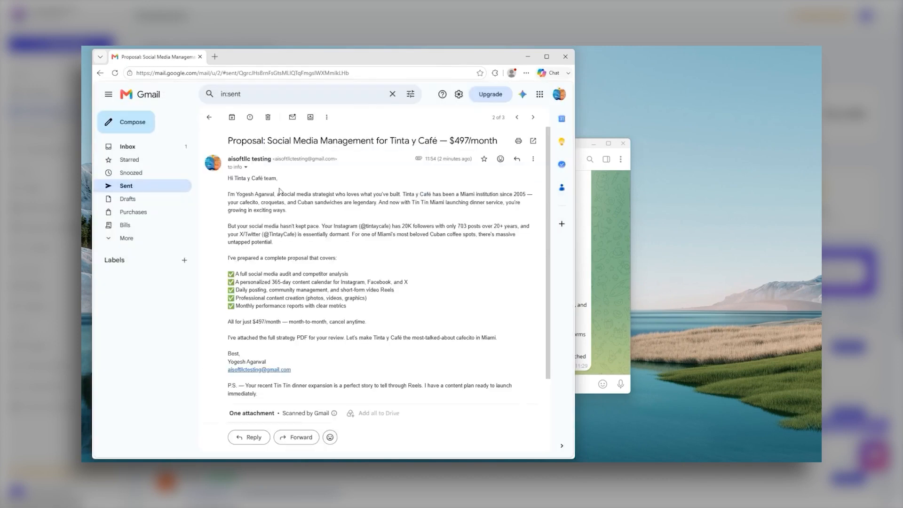
{"action": "scroll", "coordinate": [376, 282], "scroll_direction": "down", "scroll_amount": 5}
Preview the attached strategy PDF, then close the preview and return to the email.
{"action": "left_click", "coordinate": [263, 353]}
{"action": "scroll", "coordinate": [312, 262], "scroll_direction": "down", "scroll_amount": 10}
{"action": "scroll", "coordinate": [311, 262], "scroll_direction": "down", "scroll_amount": 5}
{"action": "left_click", "coordinate": [109, 94]}
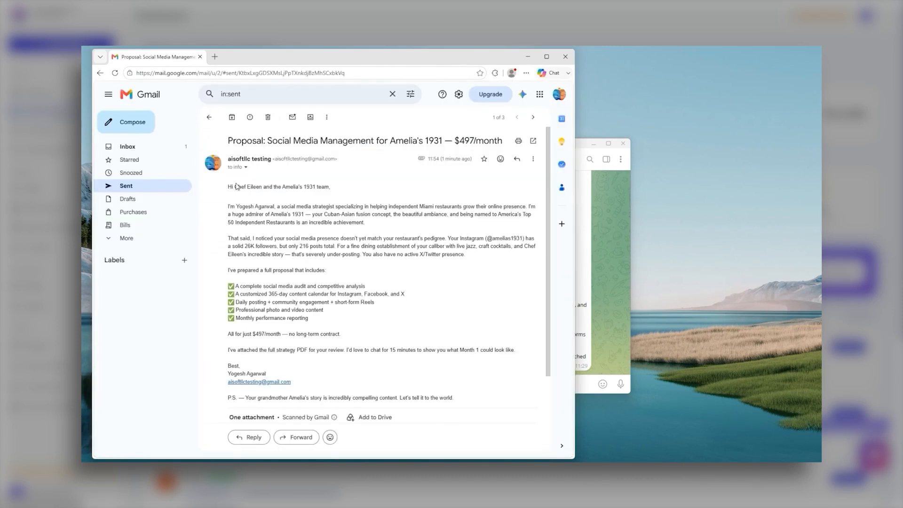
{"action": "scroll", "coordinate": [270, 330], "scroll_direction": "down", "scroll_amount": 5}
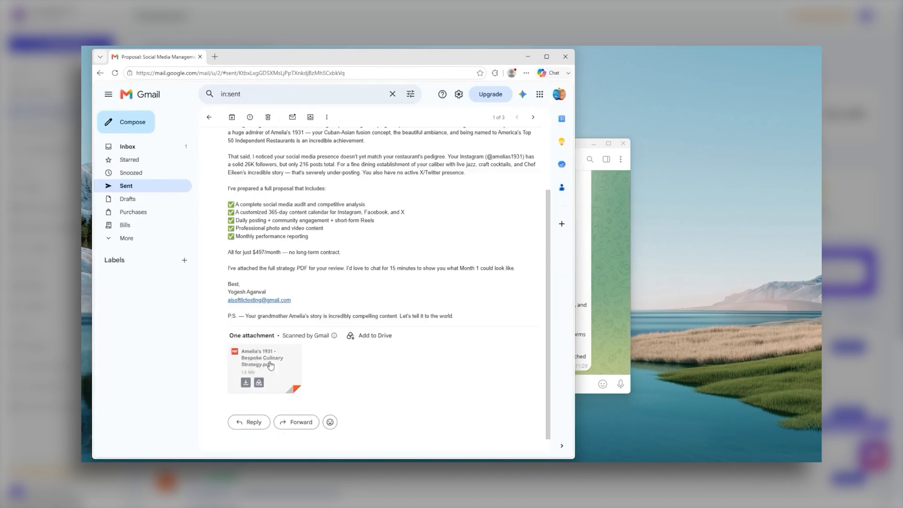